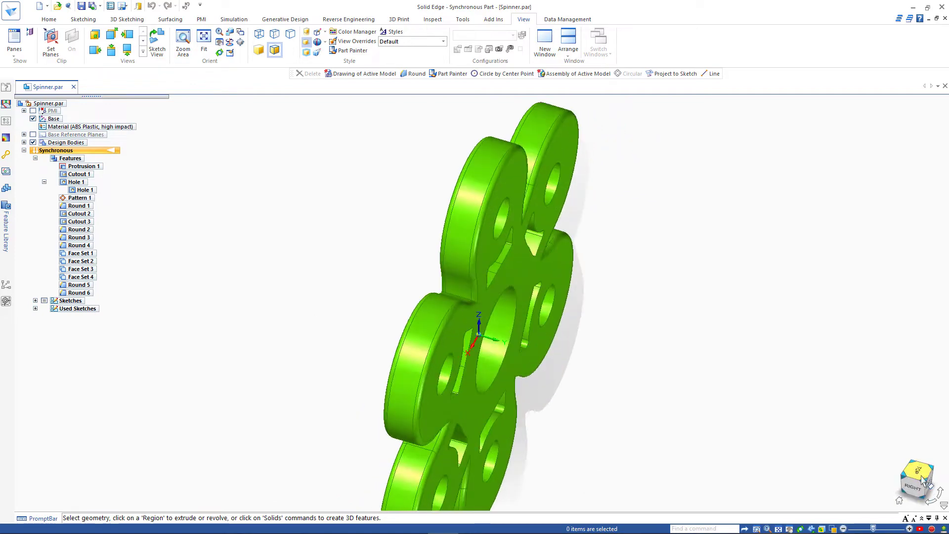
Step: Select the whole spinner body (Design Body_1) via QuickPick and turn off Design Intent
{"action": "left_click", "coordinate": [919, 478]}
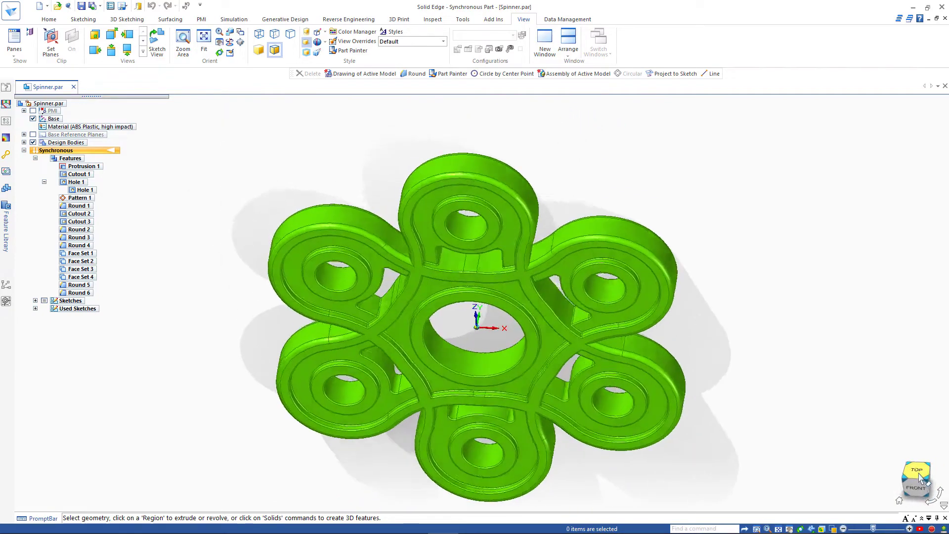
{"action": "left_click", "coordinate": [919, 477]}
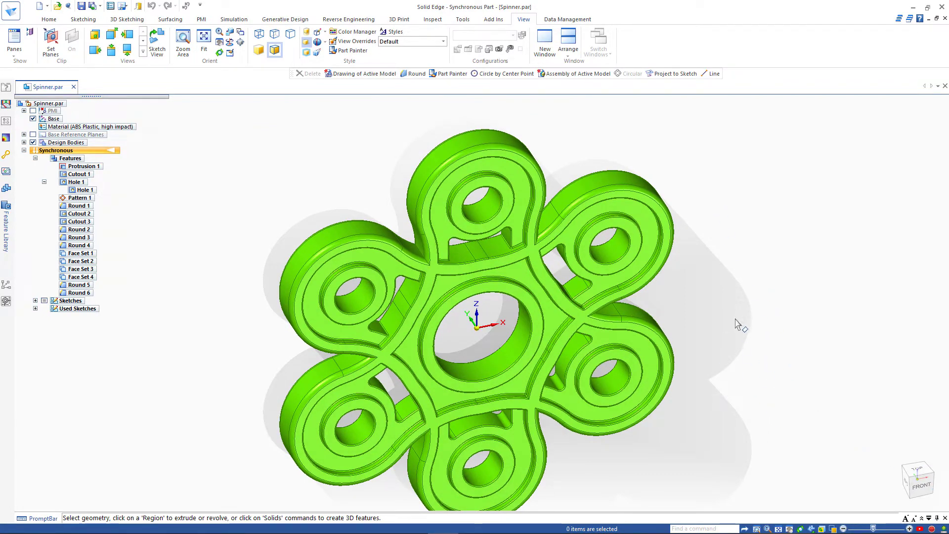
{"action": "middle_click_drag", "start_coordinate": [736, 320], "coordinate": [664, 357]}
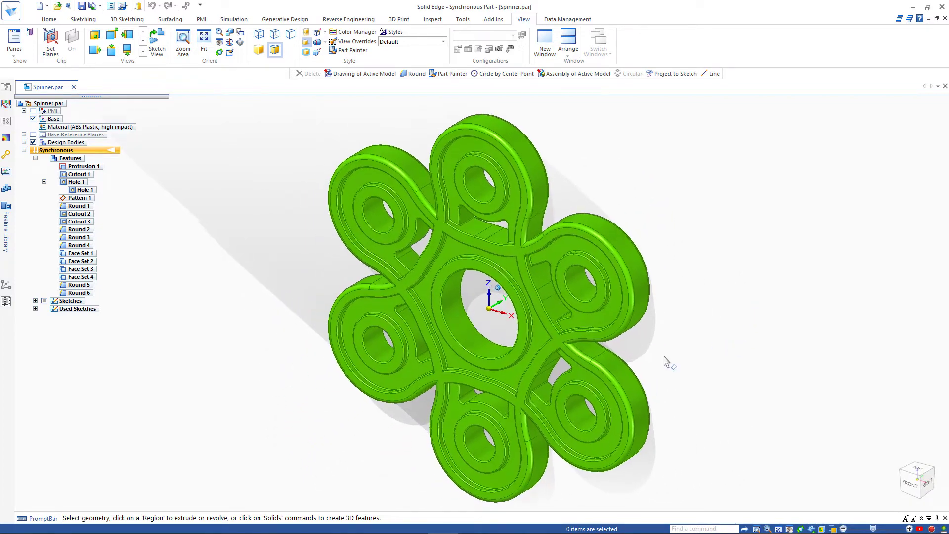
{"action": "middle_click_drag", "start_coordinate": [495, 324], "coordinate": [488, 299]}
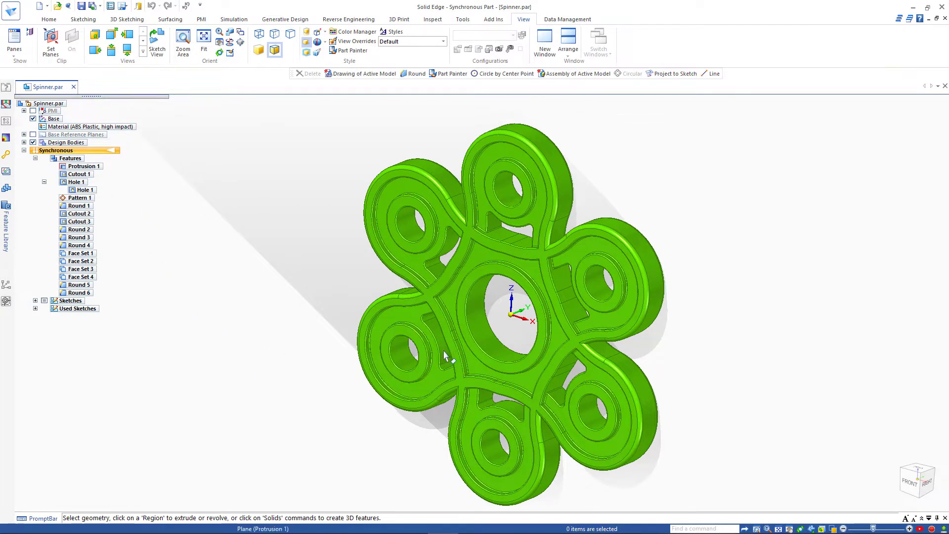
{"action": "right_click", "coordinate": [469, 320]}
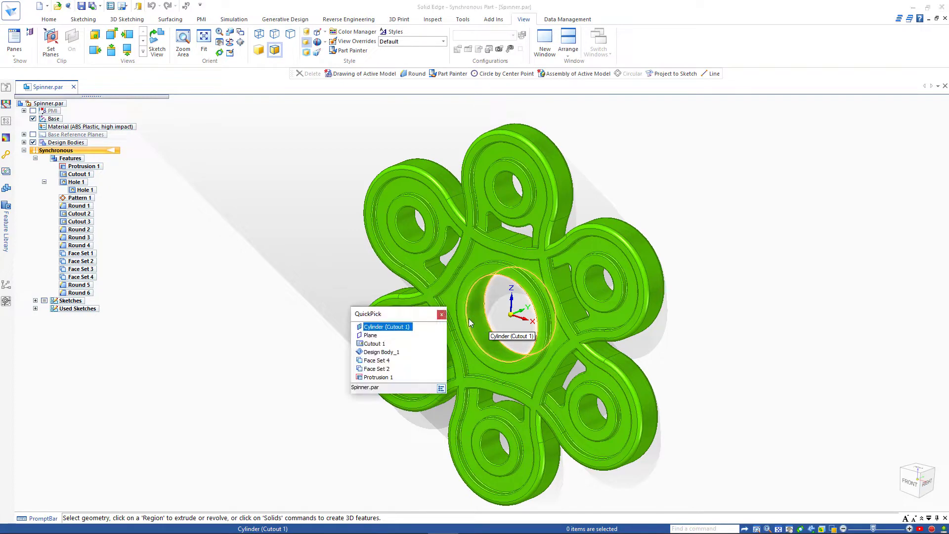
{"action": "left_click", "coordinate": [388, 351]}
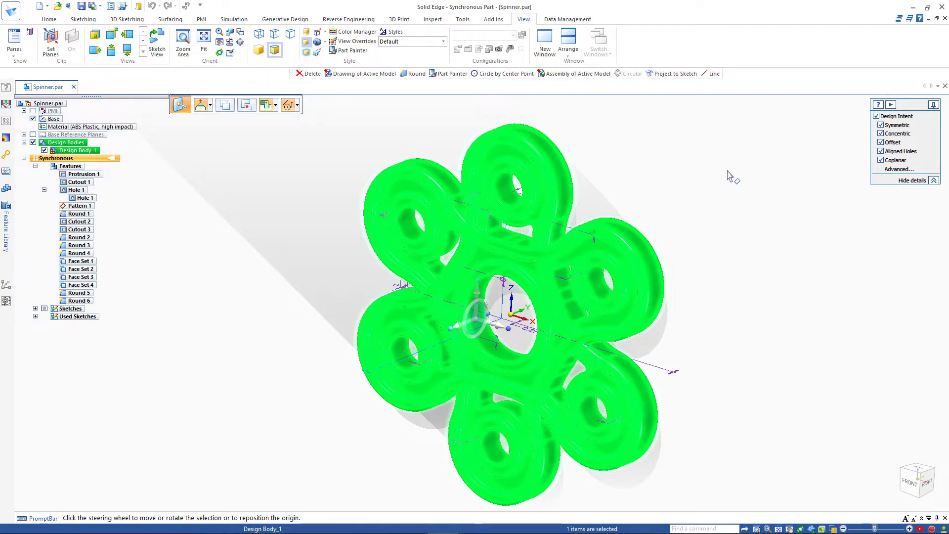
{"action": "left_click", "coordinate": [877, 116]}
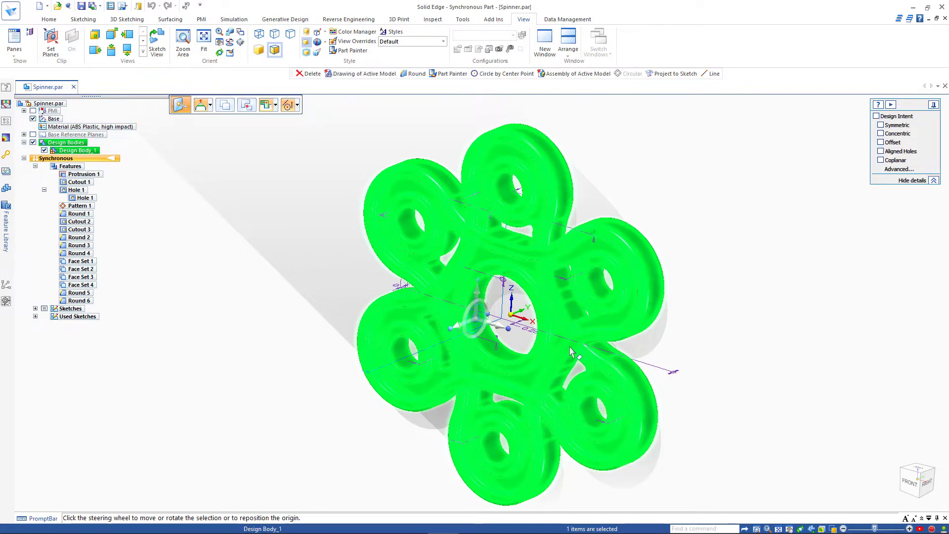
Step: Set keypoints to All and move the rotation origin to the centre hole to rotate
{"action": "left_click", "coordinate": [477, 323]}
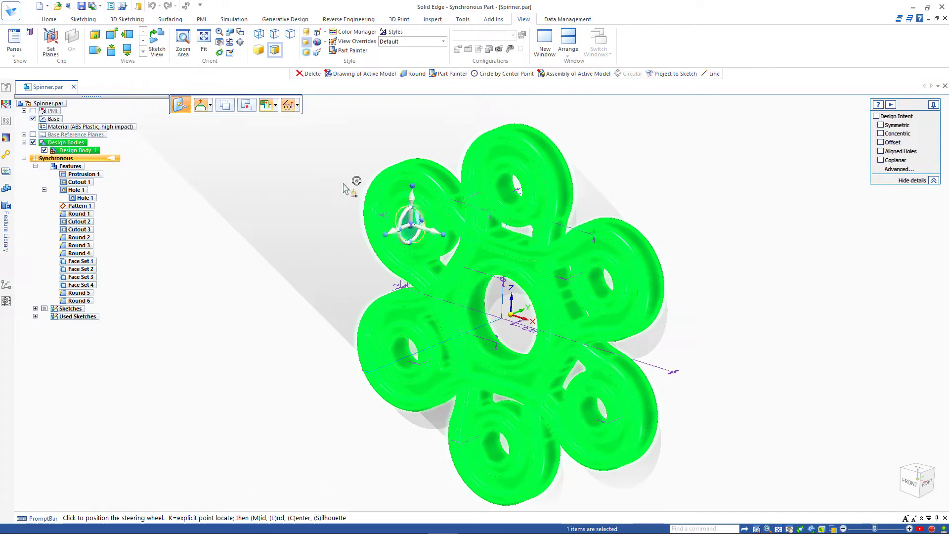
{"action": "left_click", "coordinate": [297, 105]}
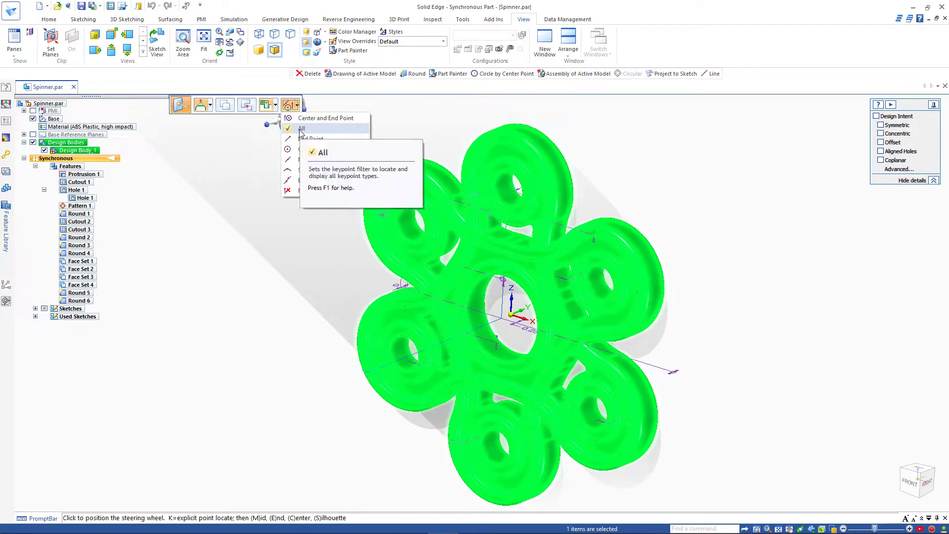
{"action": "left_click", "coordinate": [301, 129]}
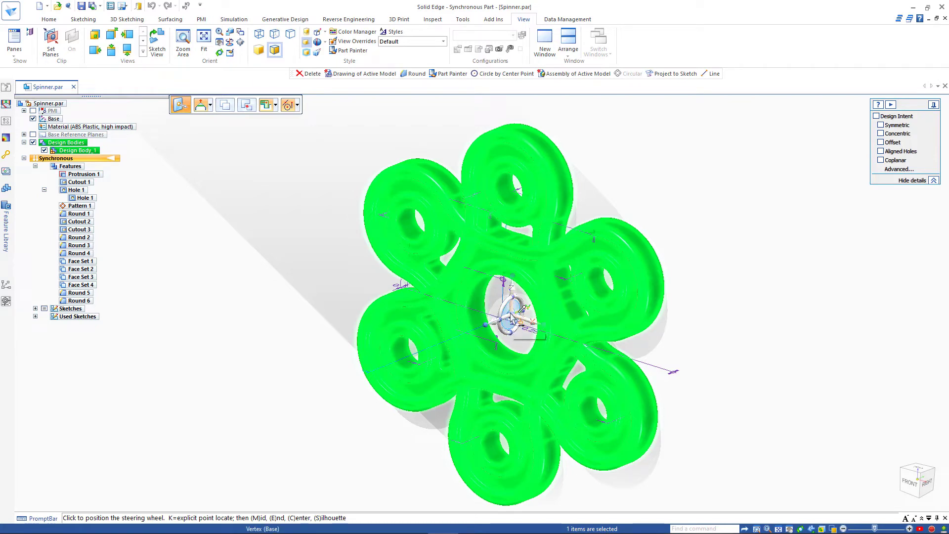
{"action": "left_click", "coordinate": [522, 310]}
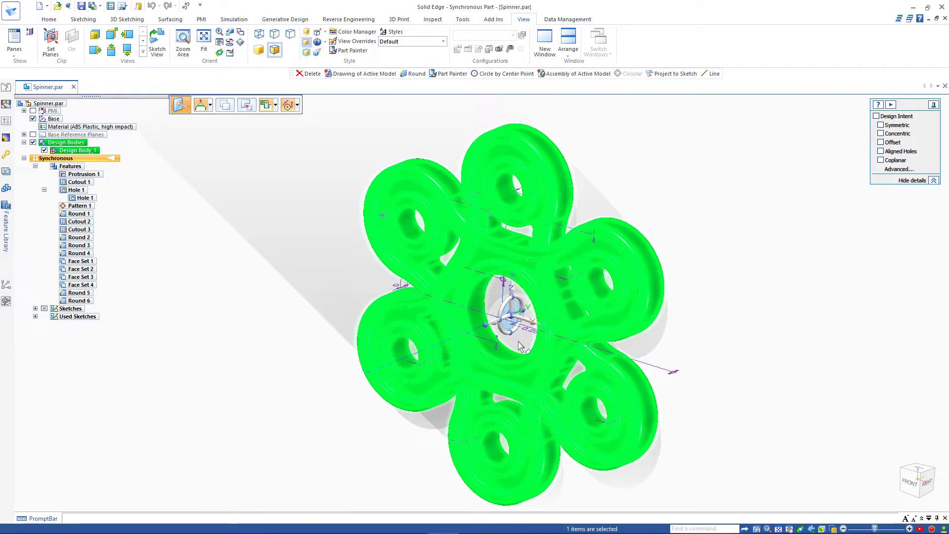
{"action": "left_click", "coordinate": [513, 311]}
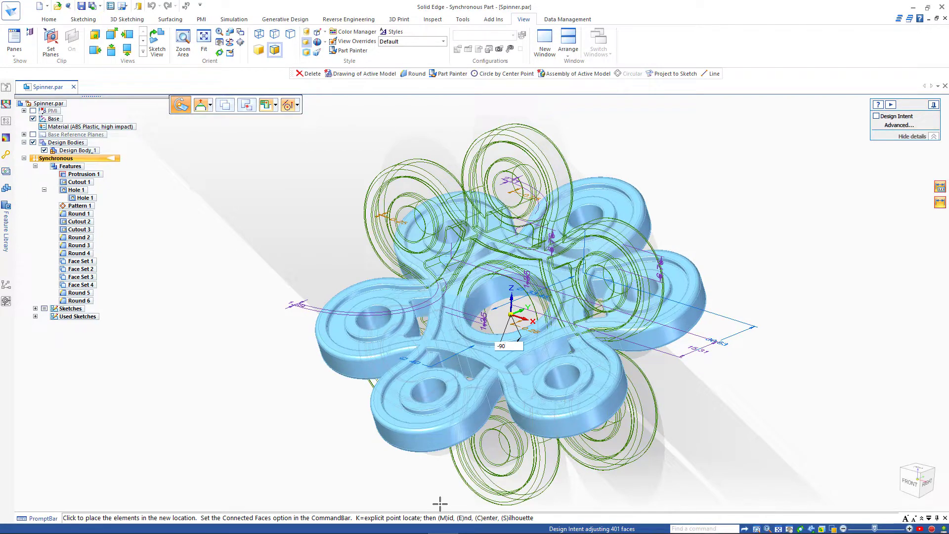
Step: Apply a -90° rotation to the spinner body about its centre hole
{"action": "left_click", "coordinate": [440, 504]}
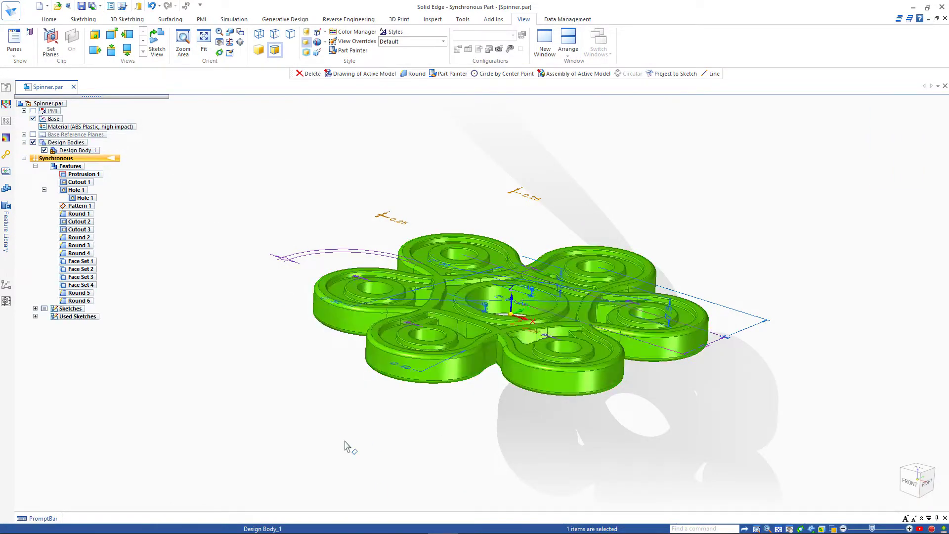
{"action": "key", "text": "Escape"}
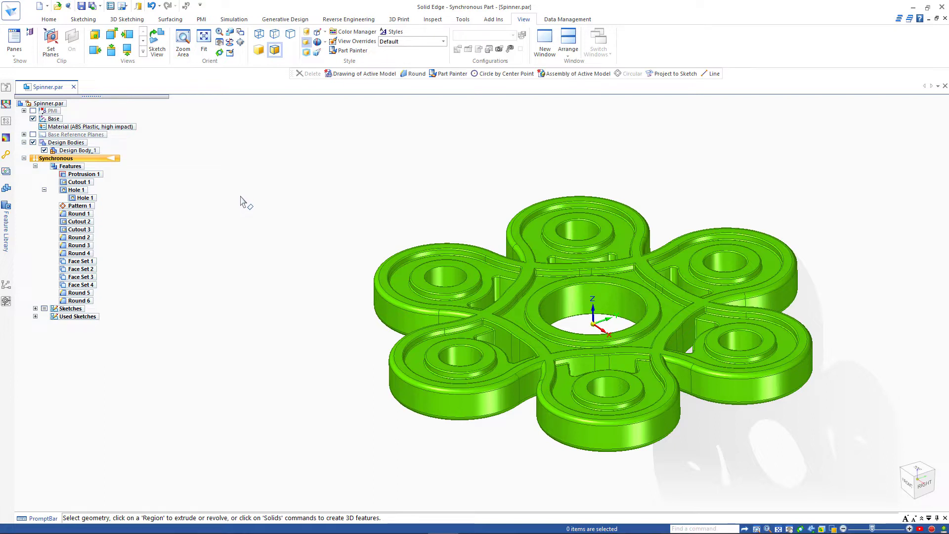
{"action": "scroll", "coordinate": [242, 200], "scroll_direction": "up", "scroll_amount": 3}
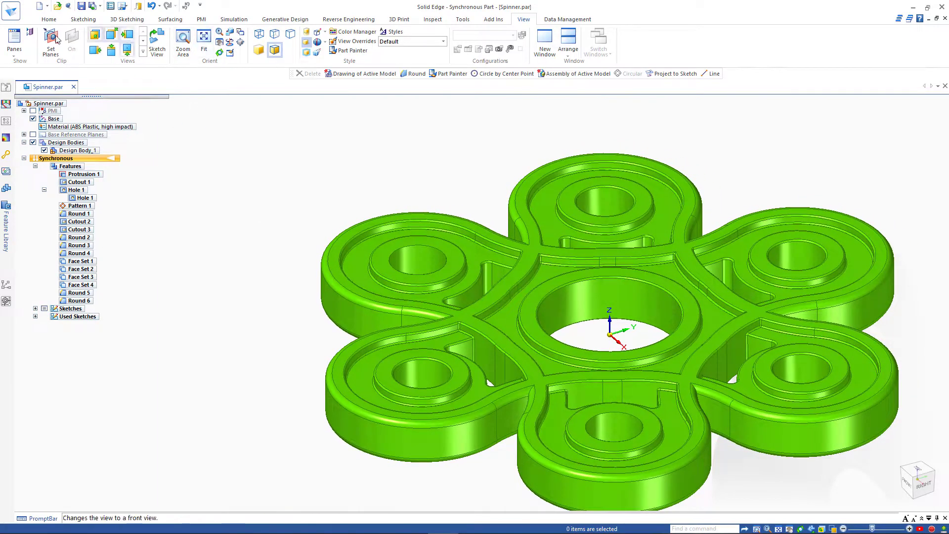
Step: Switch to Selection Manager Mode from the Home tab's Select options
{"action": "left_click", "coordinate": [50, 20]}
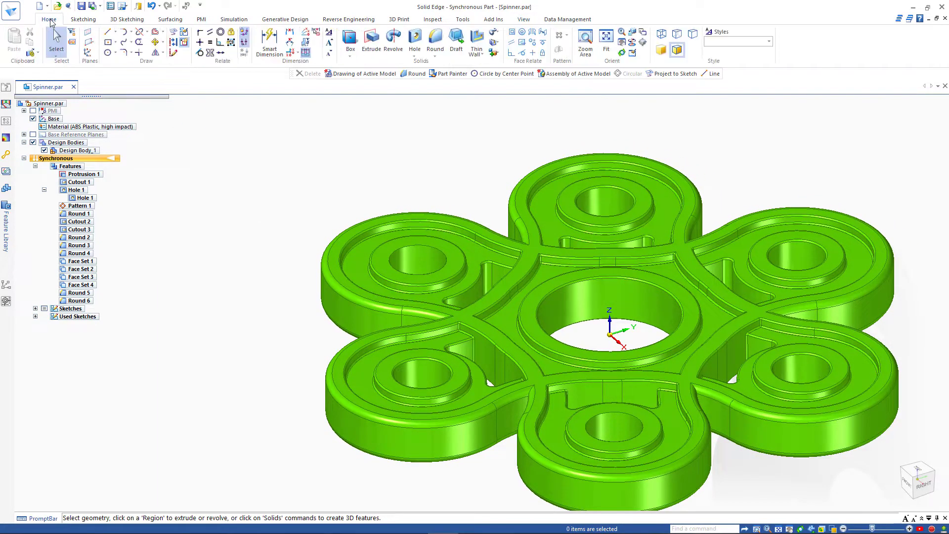
{"action": "left_click", "coordinate": [57, 55]}
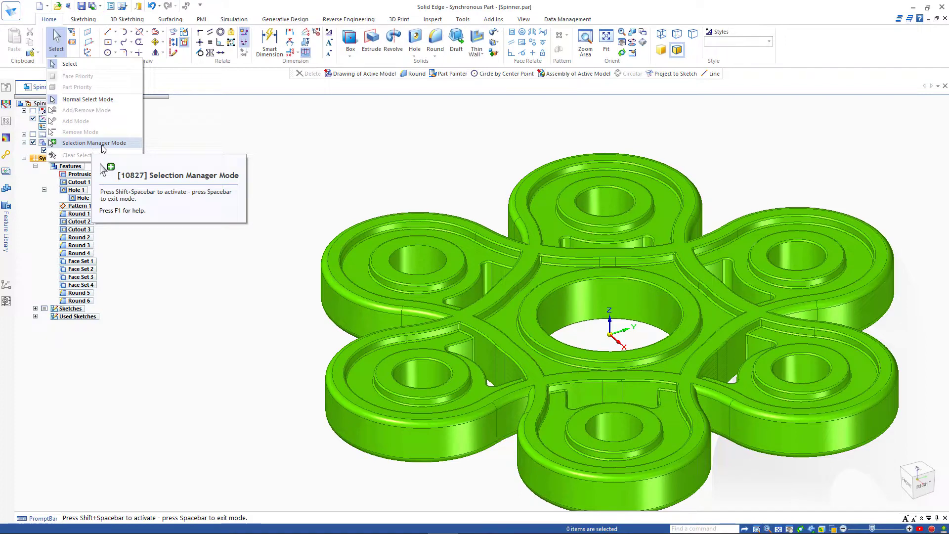
{"action": "left_click", "coordinate": [305, 158]}
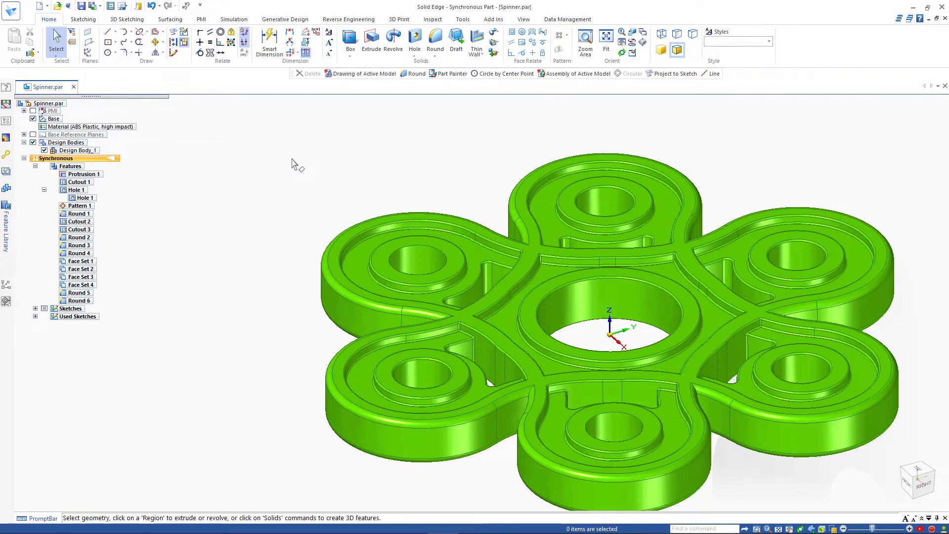
{"action": "key", "text": "space"}
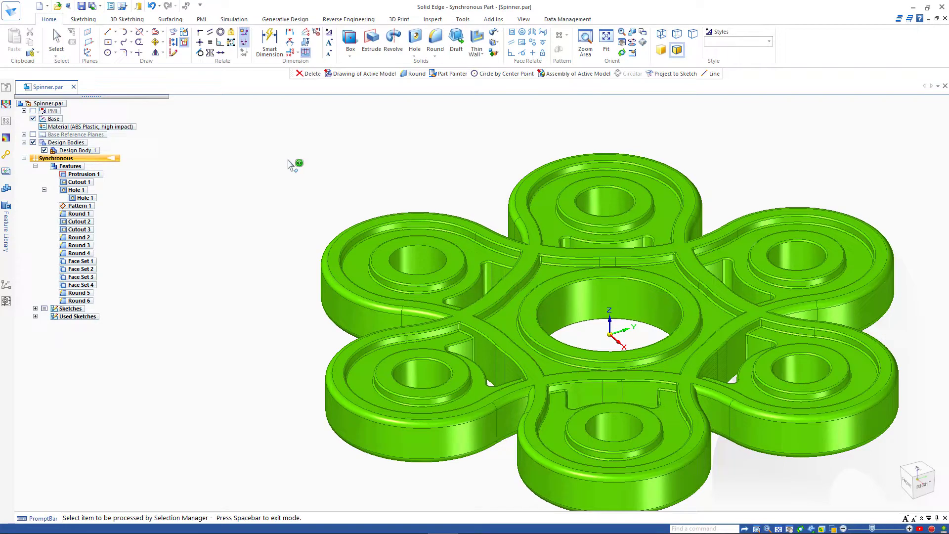
Step: Select every R0.25 round with Equal Radius and delete them
{"action": "left_click", "coordinate": [352, 238]}
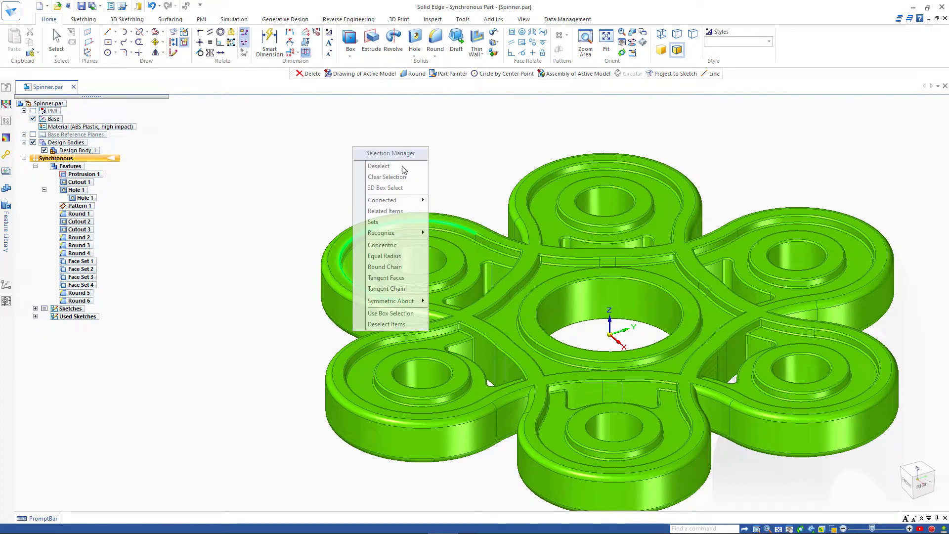
{"action": "left_click_drag", "start_coordinate": [399, 159], "coordinate": [239, 131]}
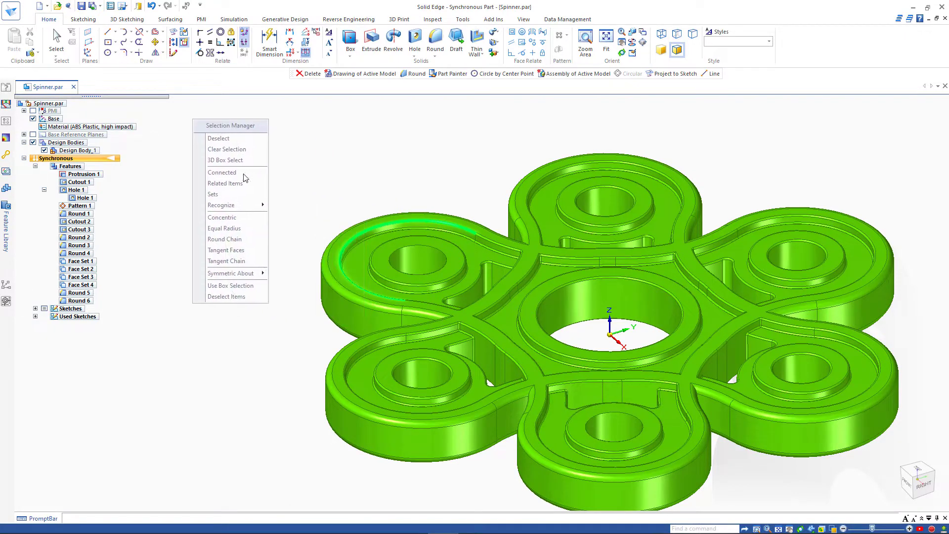
{"action": "left_click", "coordinate": [231, 228]}
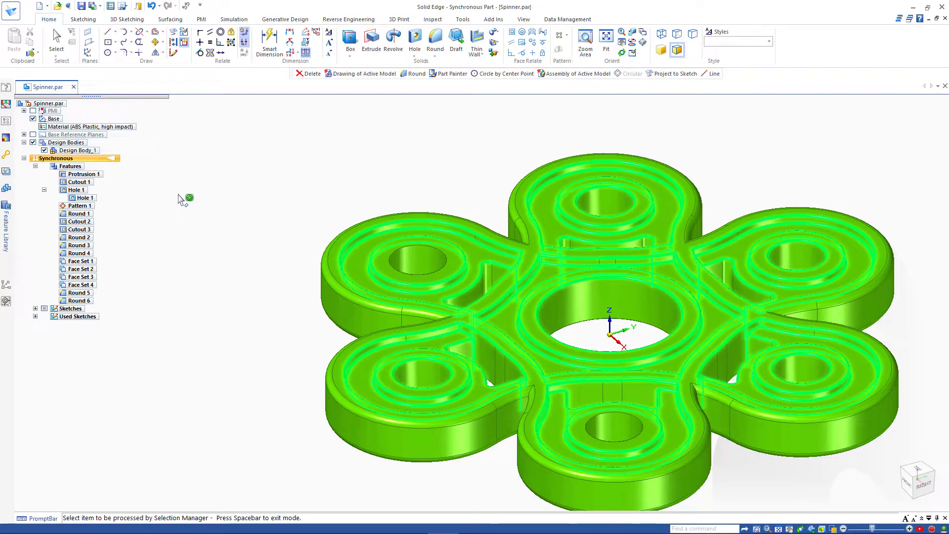
{"action": "key", "text": "space"}
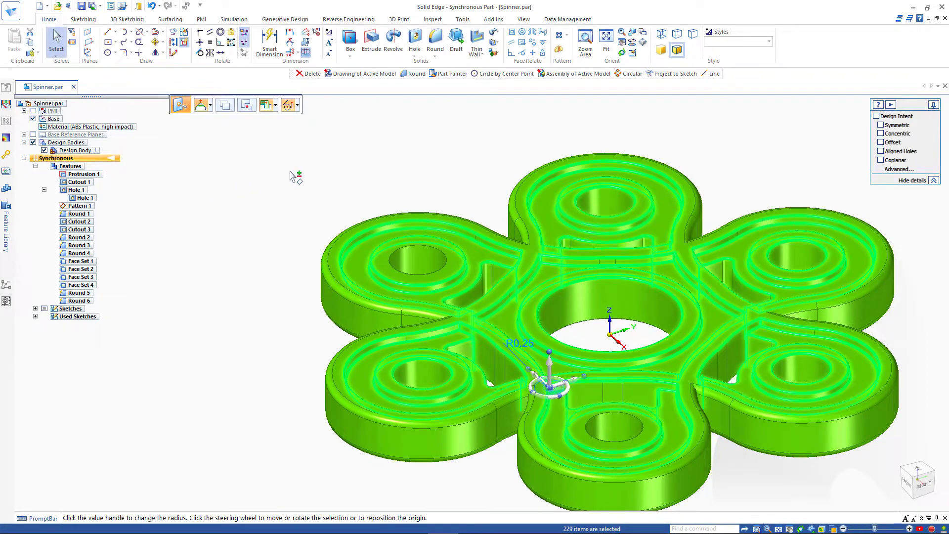
{"action": "key", "text": "Escape"}
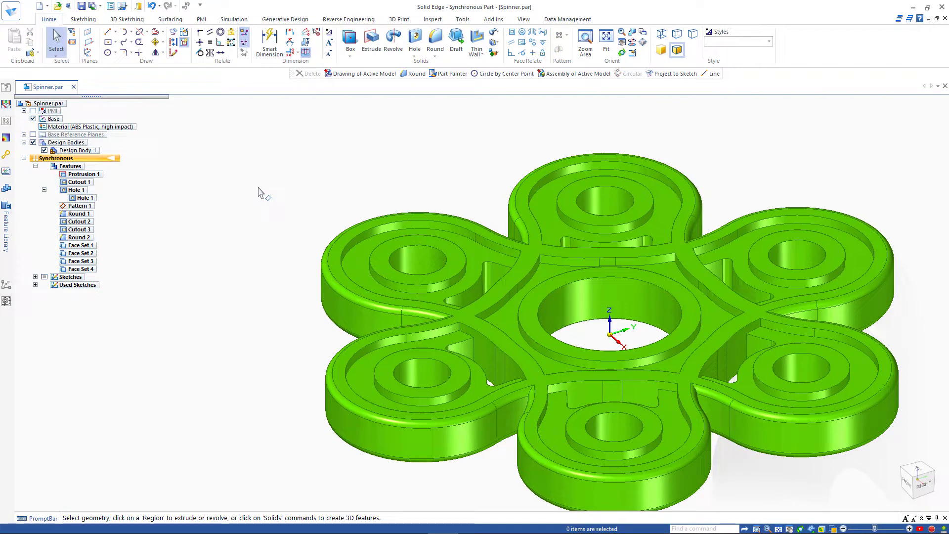
Step: Select the connected chain of rounds and begin deselecting unwanted fillet faces
{"action": "key", "text": "space"}
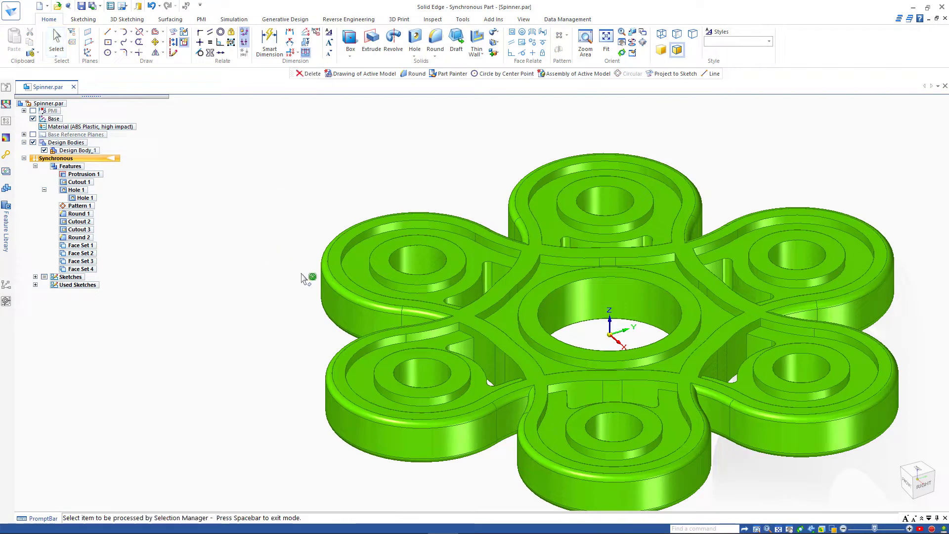
{"action": "left_click", "coordinate": [330, 291]}
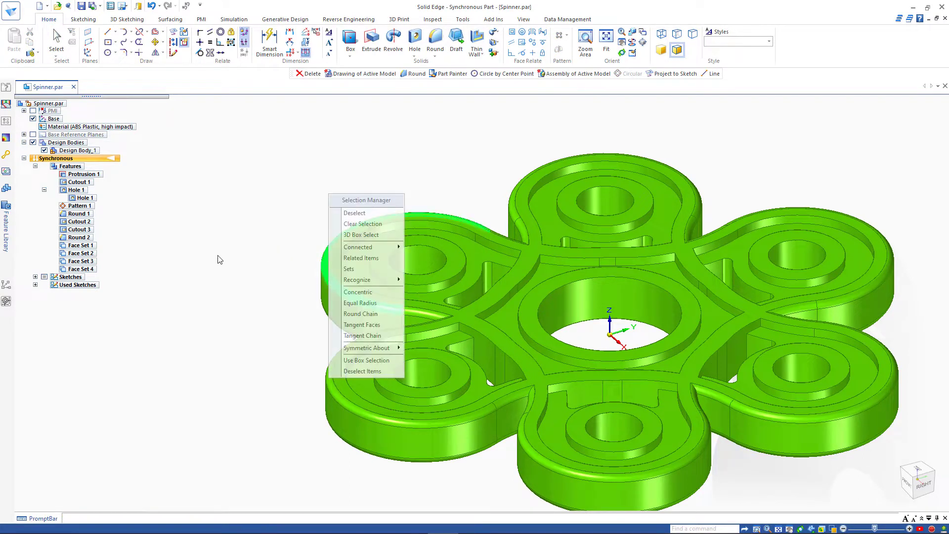
{"action": "left_click", "coordinate": [356, 314]}
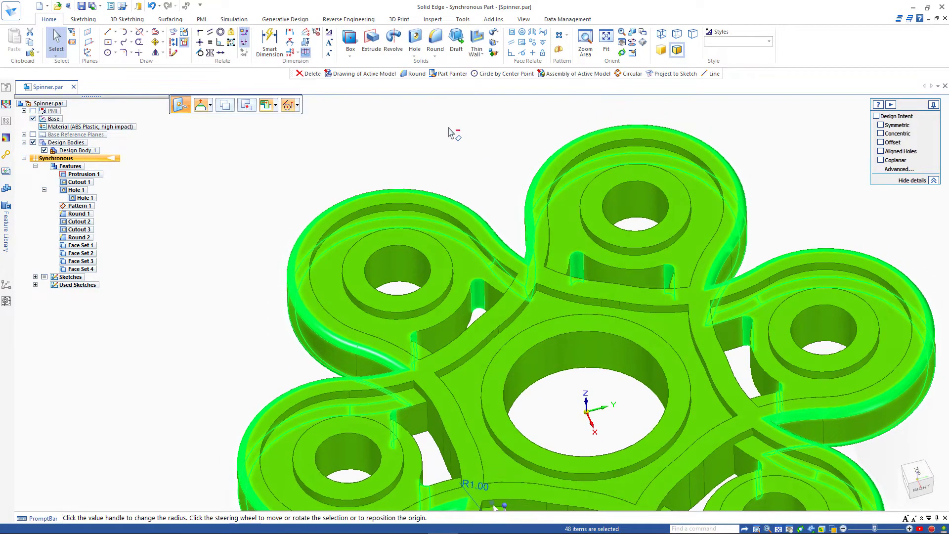
{"action": "scroll", "coordinate": [484, 249], "scroll_direction": "up", "scroll_amount": 3}
{"action": "left_click", "coordinate": [483, 288]}
{"action": "middle_click_drag", "start_coordinate": [483, 290], "coordinate": [416, 279]}
{"action": "left_click", "coordinate": [385, 305]}
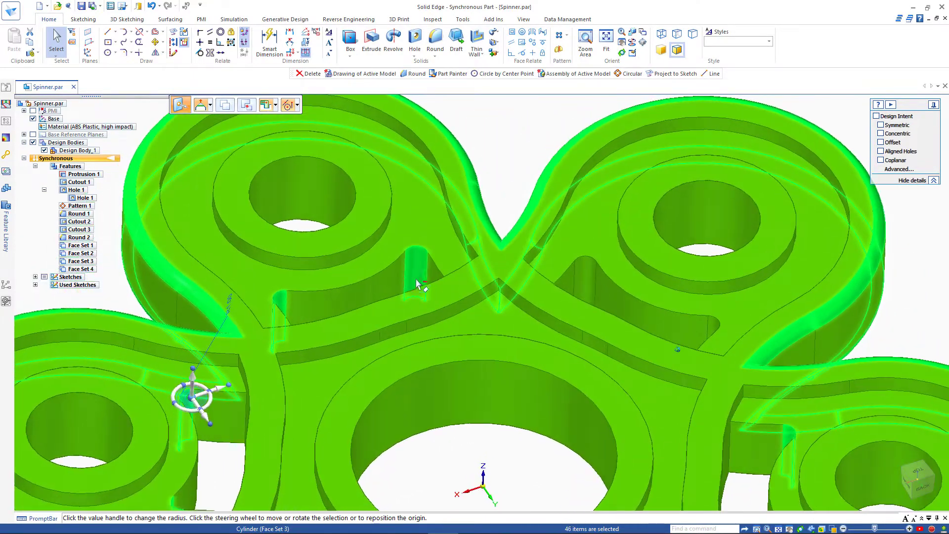
{"action": "left_click", "coordinate": [288, 313]}
Step: Deselect the remaining unwanted fillet faces and delete the 36 selected Round 1 faces
{"action": "middle_click_drag", "start_coordinate": [288, 313], "coordinate": [286, 312]}
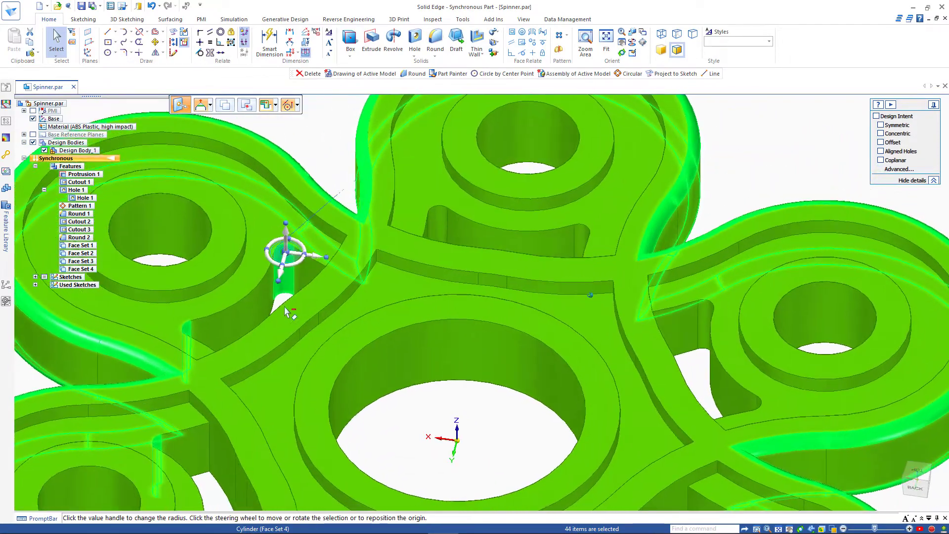
{"action": "left_click", "coordinate": [286, 287]}
{"action": "left_click", "coordinate": [190, 336]}
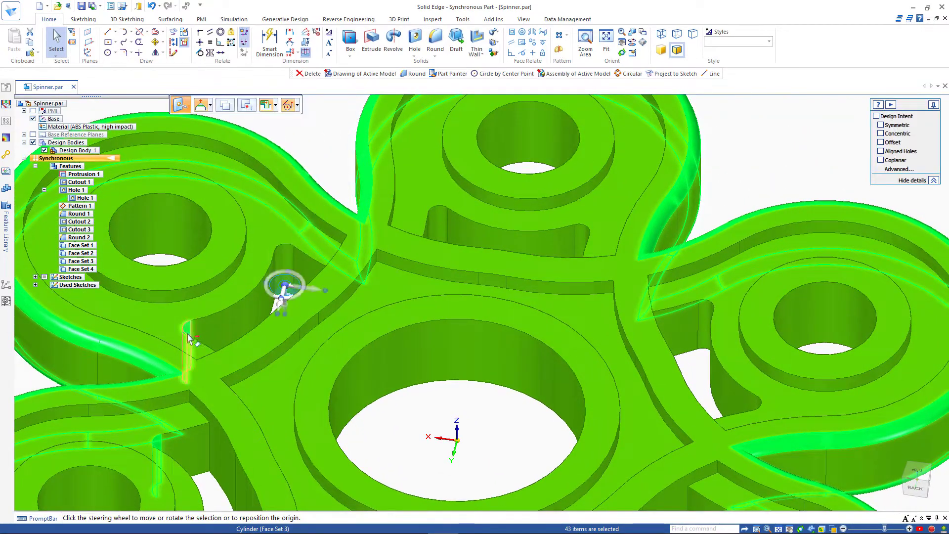
{"action": "middle_click_drag", "start_coordinate": [175, 324], "coordinate": [248, 295]}
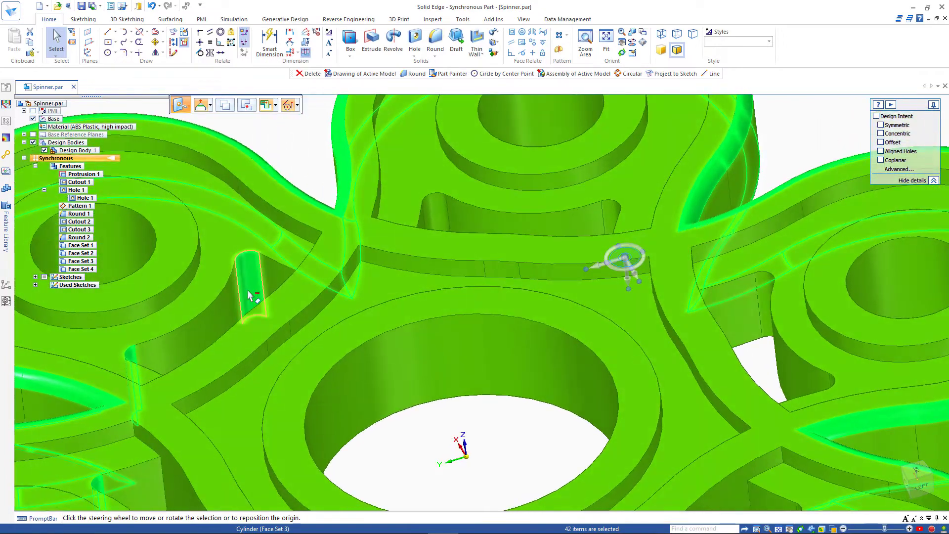
{"action": "middle_click_drag", "start_coordinate": [163, 335], "coordinate": [255, 292]}
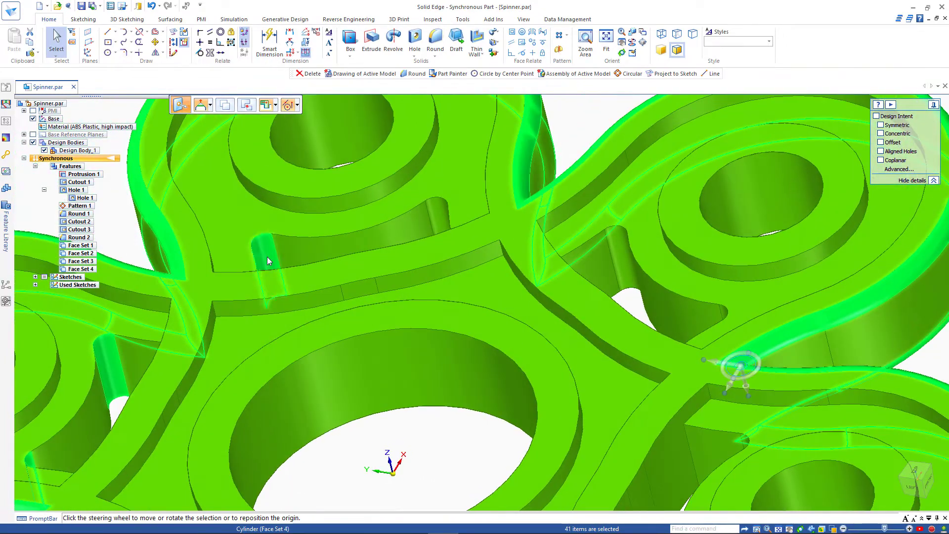
{"action": "left_click", "coordinate": [265, 257]}
{"action": "middle_click_drag", "start_coordinate": [108, 350], "coordinate": [355, 198]}
{"action": "left_click", "coordinate": [337, 206]}
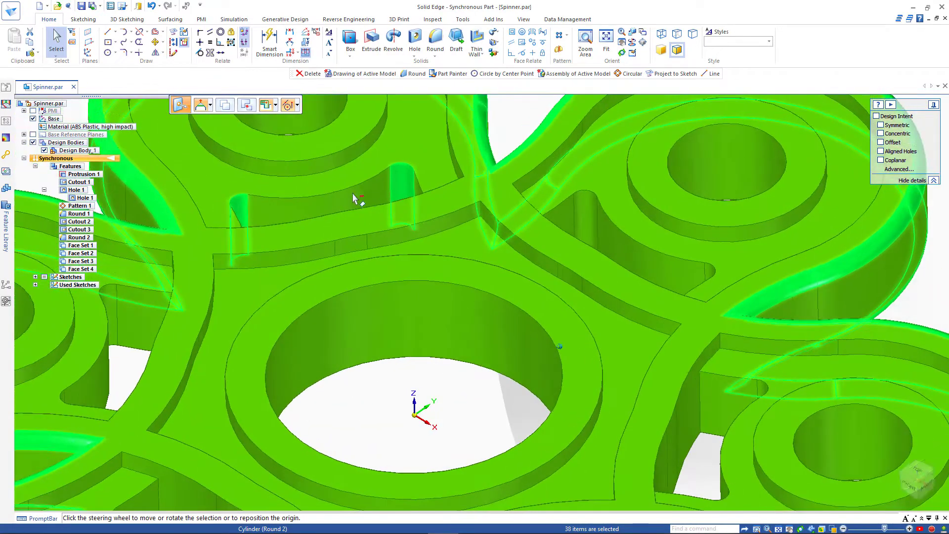
{"action": "left_click", "coordinate": [249, 223]}
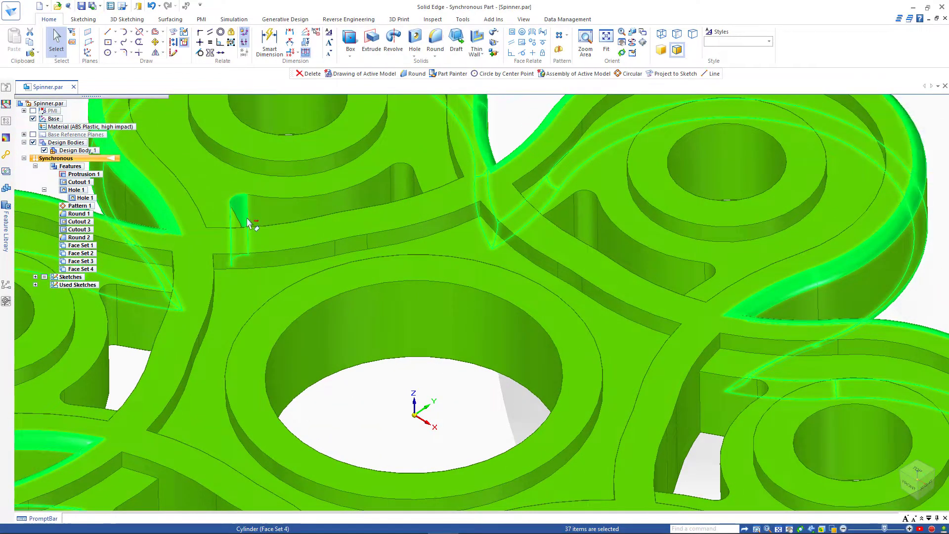
{"action": "middle_click_drag", "start_coordinate": [366, 258], "coordinate": [276, 290]}
{"action": "scroll", "coordinate": [257, 241], "scroll_direction": "down", "scroll_amount": 5}
{"action": "middle_click_drag", "start_coordinate": [535, 221], "coordinate": [636, 155]}
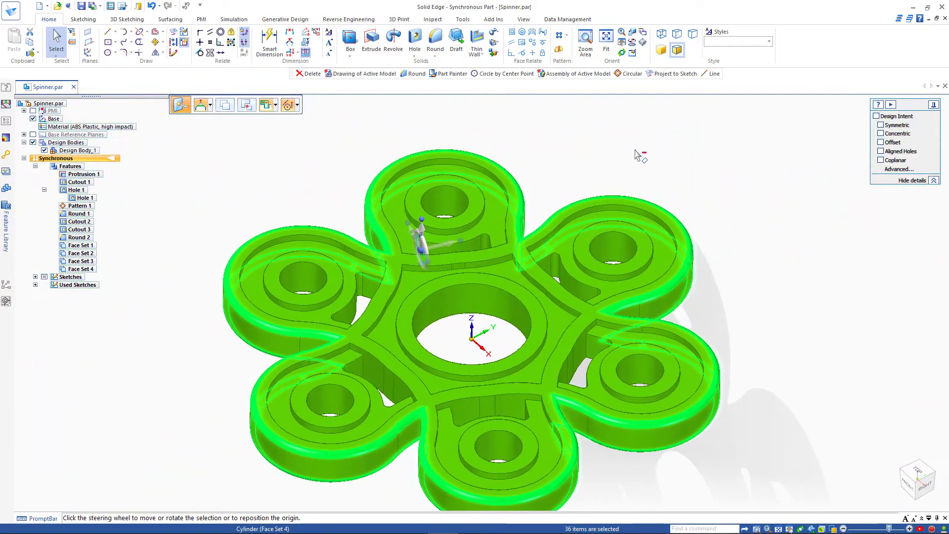
{"action": "key", "text": "Delete"}
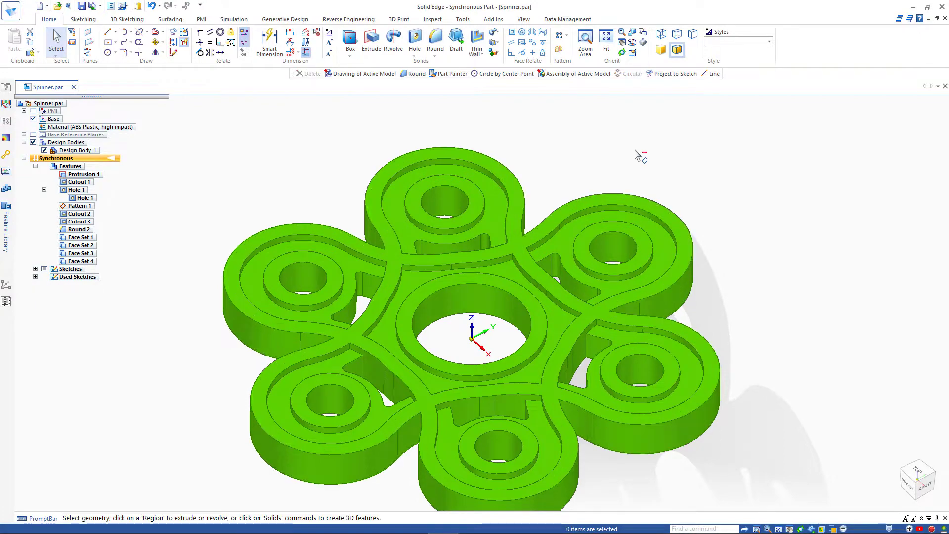
{"action": "middle_click_drag", "start_coordinate": [646, 148], "coordinate": [244, 269]}
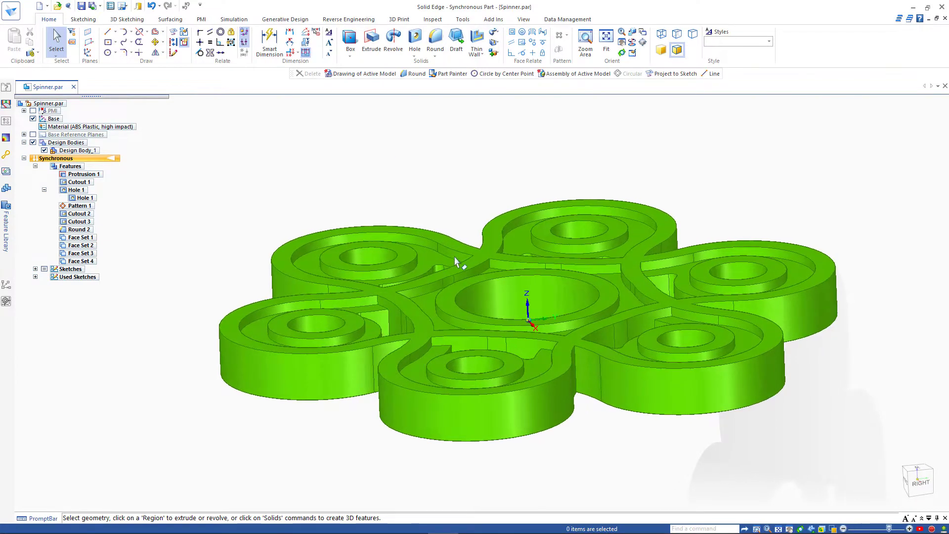
{"action": "middle_click_drag", "start_coordinate": [366, 279], "coordinate": [326, 315]}
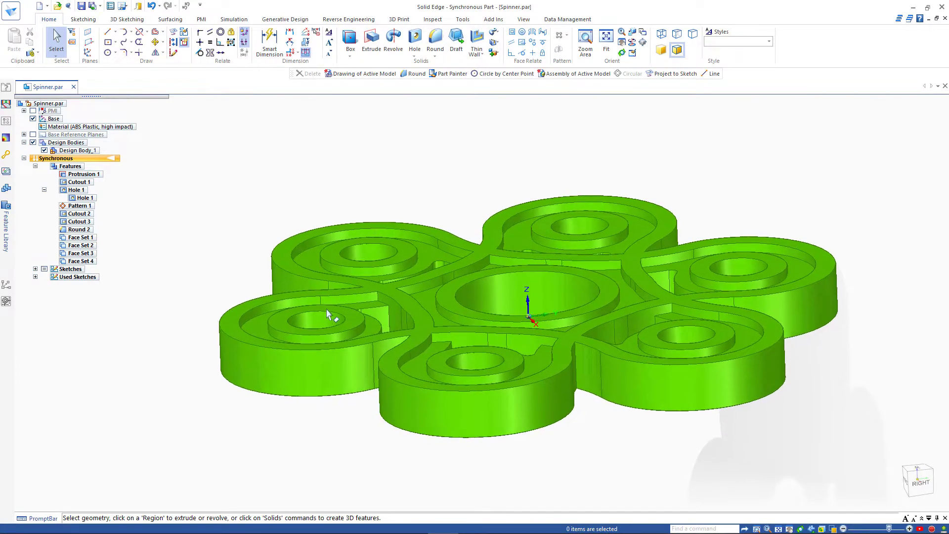
{"action": "middle_click_drag", "start_coordinate": [292, 341], "coordinate": [377, 317]}
{"action": "middle_click_drag", "start_coordinate": [423, 341], "coordinate": [162, 227]}
{"action": "mouse_move", "coordinate": [216, 250]}
{"action": "middle_mouse_down"}
{"action": "mouse_move", "coordinate": [243, 256]}
{"action": "mouse_move", "coordinate": [203, 258]}
{"action": "middle_mouse_up"}
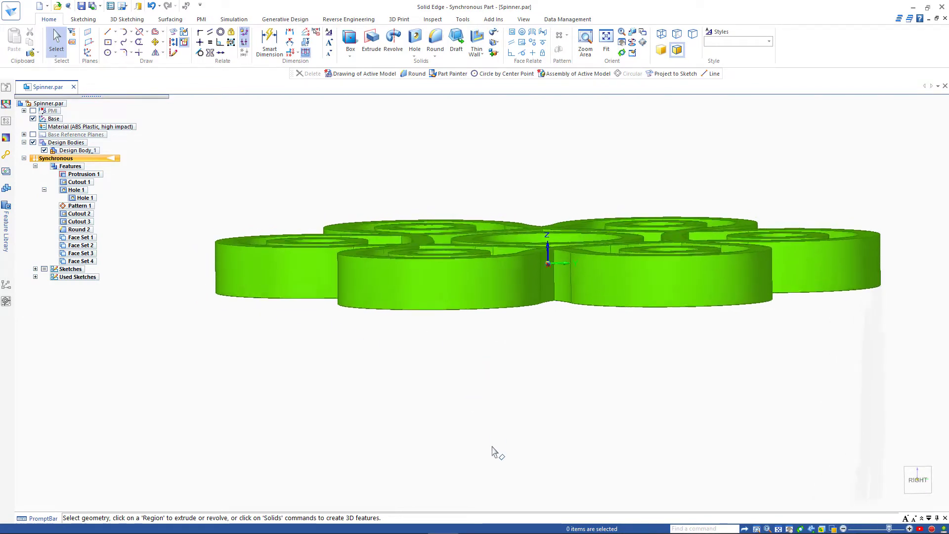
{"action": "mouse_move", "coordinate": [492, 451]}
{"action": "middle_mouse_down"}
{"action": "mouse_move", "coordinate": [490, 440]}
{"action": "mouse_move", "coordinate": [491, 459]}
{"action": "middle_mouse_up"}
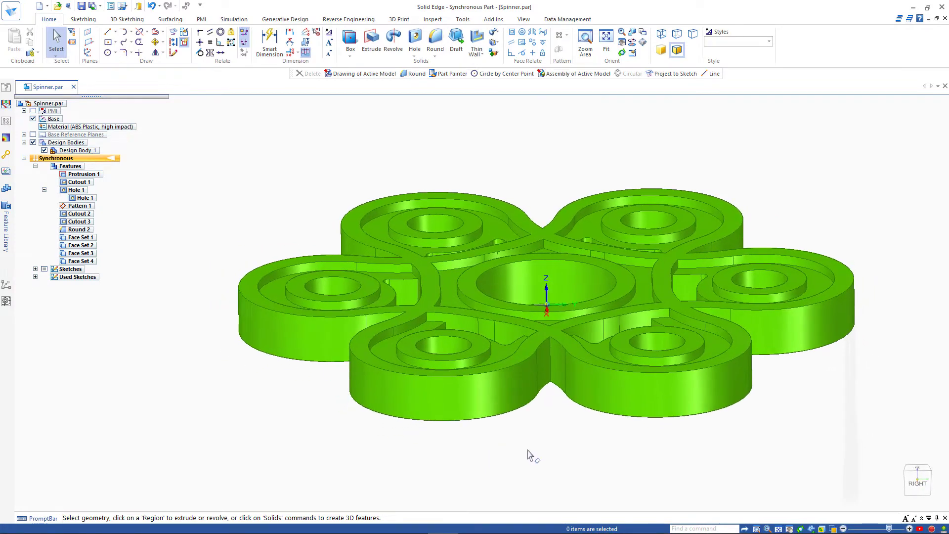
{"action": "scroll", "coordinate": [527, 462], "scroll_direction": "up", "scroll_amount": 1}
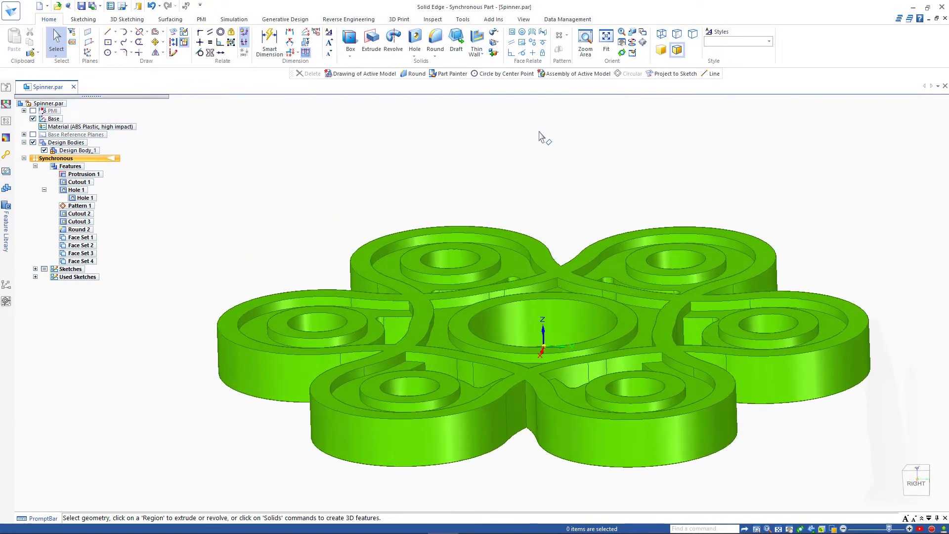
{"action": "middle_click_drag", "start_coordinate": [543, 137], "coordinate": [347, 119]}
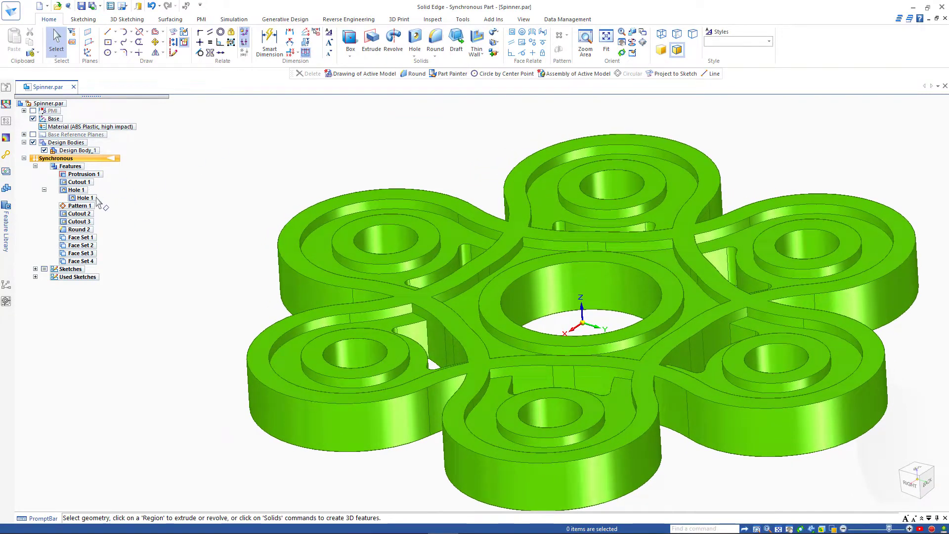
Step: Transition the spinner part to the Ordered environment from the shortcut menu
{"action": "right_click", "coordinate": [388, 149]}
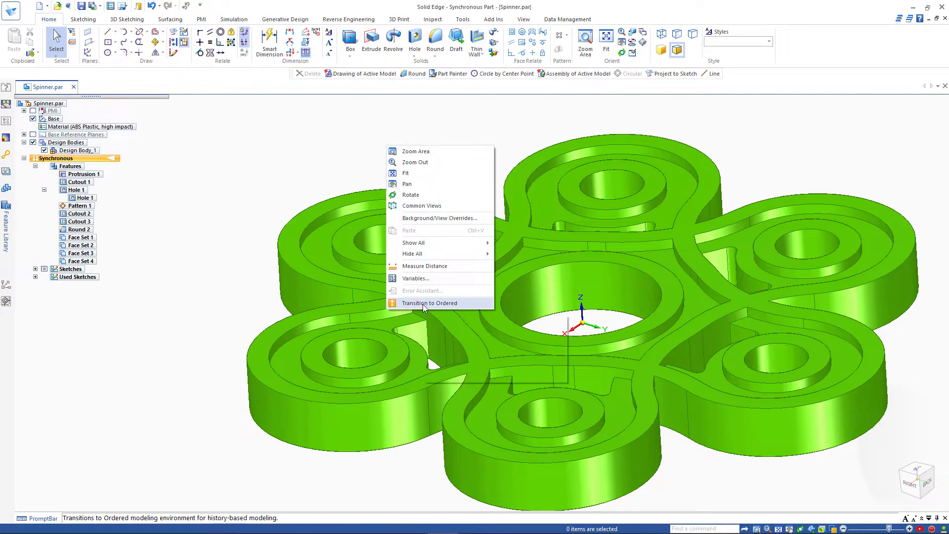
{"action": "left_click", "coordinate": [266, 289]}
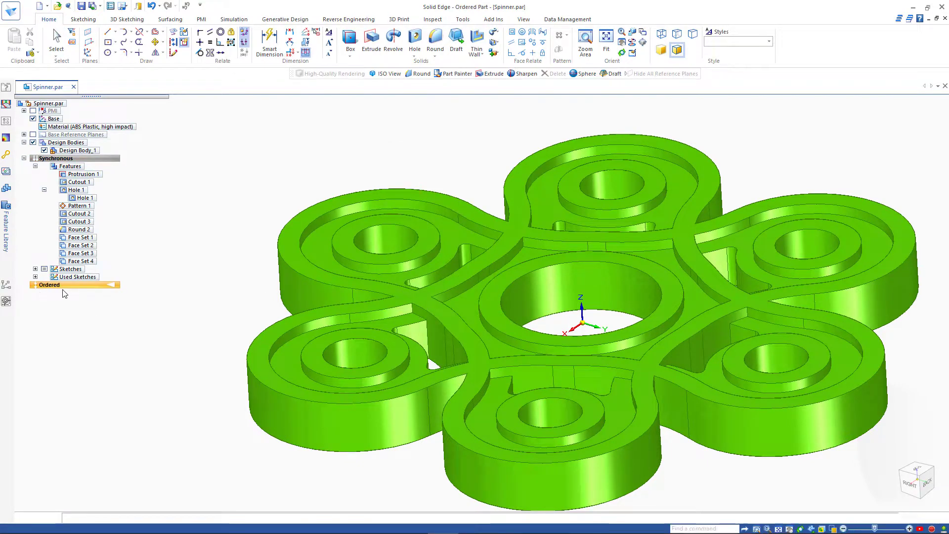
{"action": "left_click", "coordinate": [49, 19]}
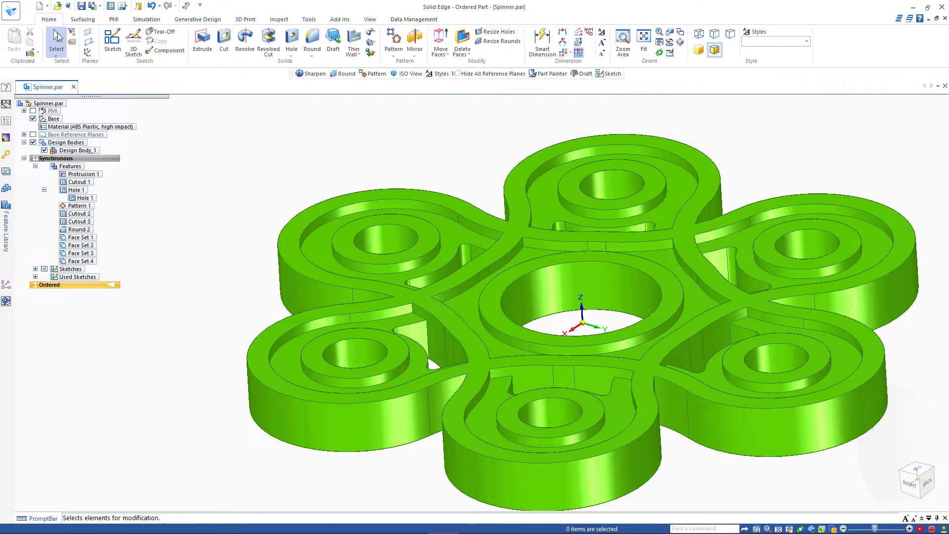
Step: Start a Draft with the spinner's flat top face as the draft plane
{"action": "left_click", "coordinate": [334, 42]}
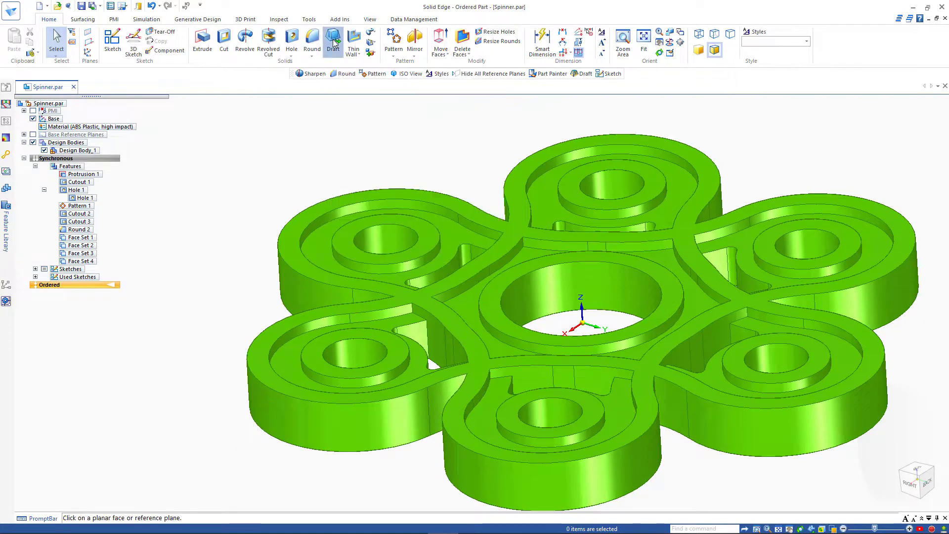
{"action": "left_click", "coordinate": [354, 197]}
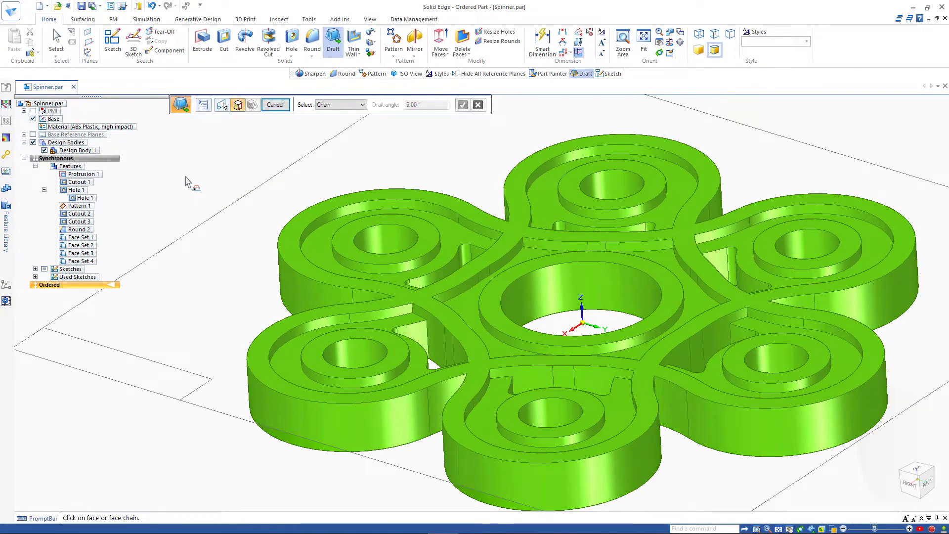
Step: Add the Face Set 4 wall chain, ring cylinder wall and slot wall chains to the 5° draft
{"action": "scroll", "coordinate": [303, 211], "scroll_direction": "up", "scroll_amount": 5}
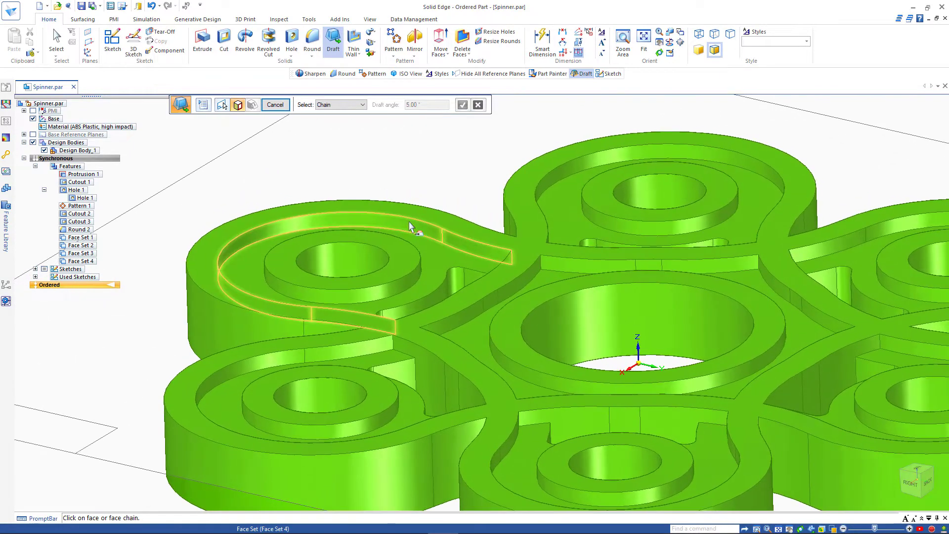
{"action": "left_click", "coordinate": [409, 226]}
{"action": "left_click", "coordinate": [415, 285]}
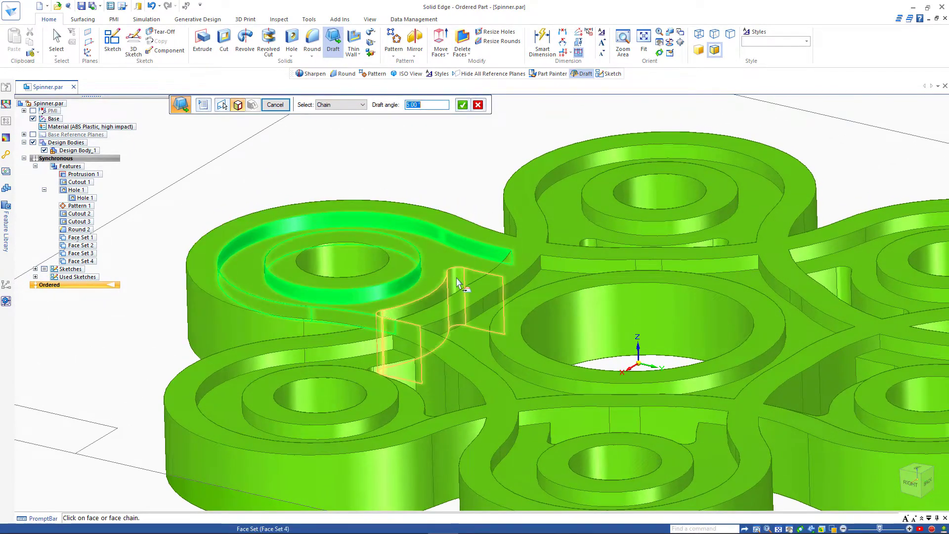
{"action": "left_click", "coordinate": [456, 279]}
{"action": "middle_click_drag", "start_coordinate": [399, 257], "coordinate": [338, 263]}
{"action": "left_click", "coordinate": [420, 297]}
{"action": "left_click", "coordinate": [338, 263]}
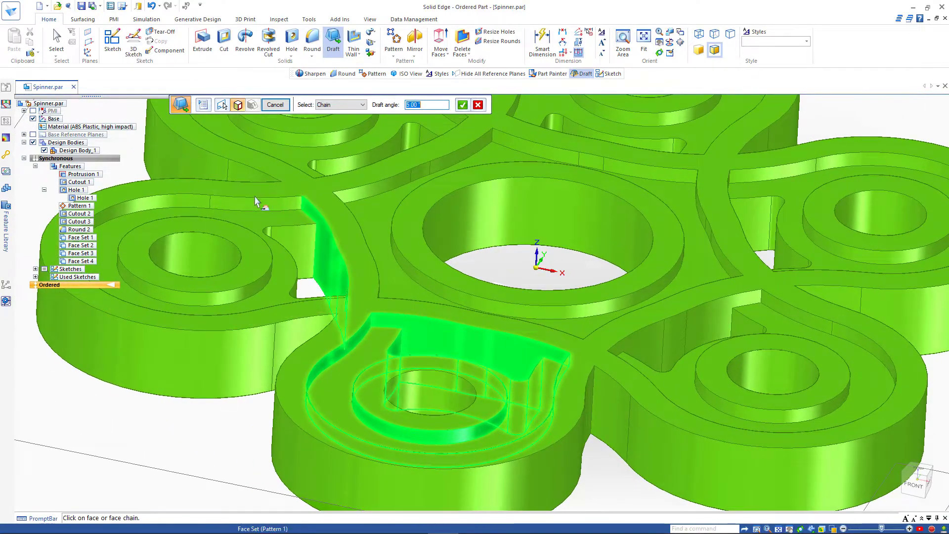
Step: Add the Cutout 2 face set, hole ring wall, inner slot walls and left petal ring wall
{"action": "left_click", "coordinate": [253, 208]}
{"action": "left_click", "coordinate": [249, 291]}
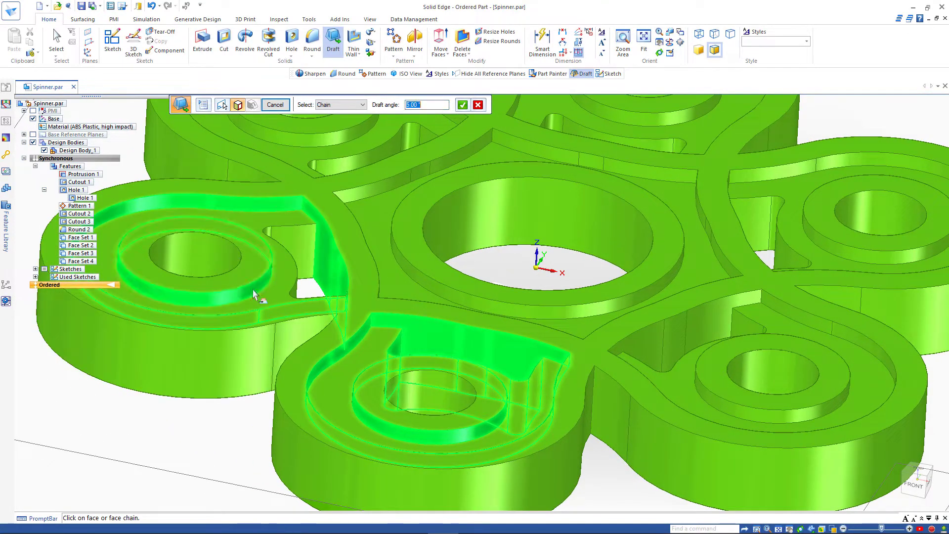
{"action": "middle_click_drag", "start_coordinate": [250, 290], "coordinate": [329, 329]}
{"action": "left_click", "coordinate": [331, 337]}
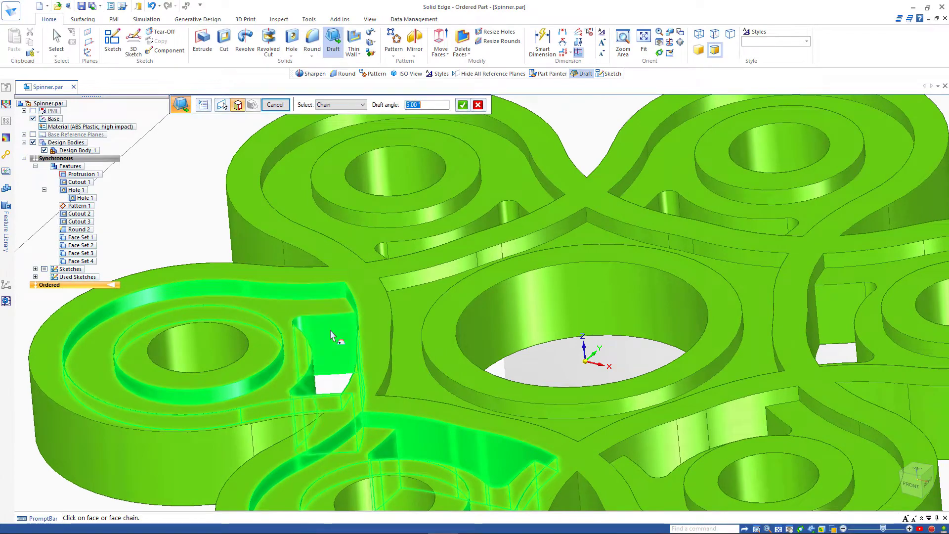
{"action": "left_click", "coordinate": [388, 253]}
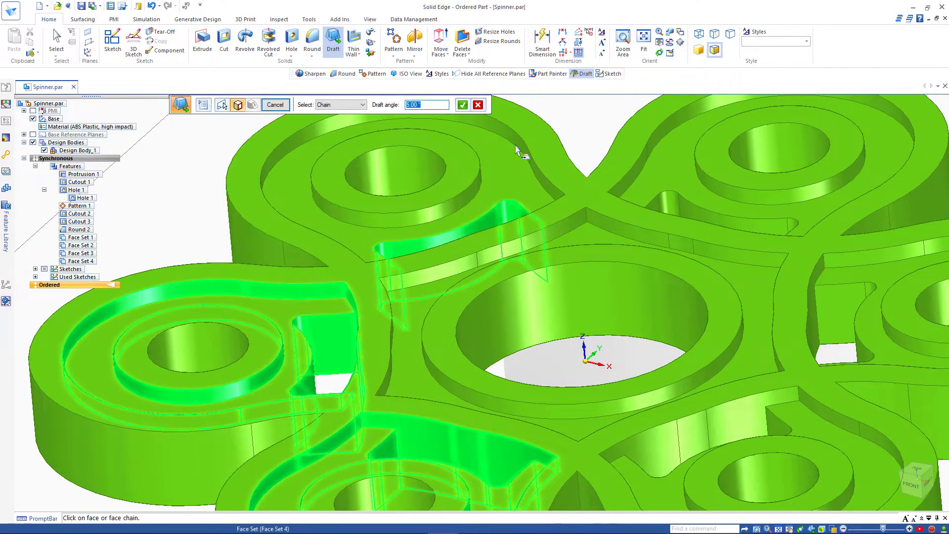
{"action": "middle_click_drag", "start_coordinate": [515, 150], "coordinate": [280, 322]}
{"action": "left_click", "coordinate": [279, 352]}
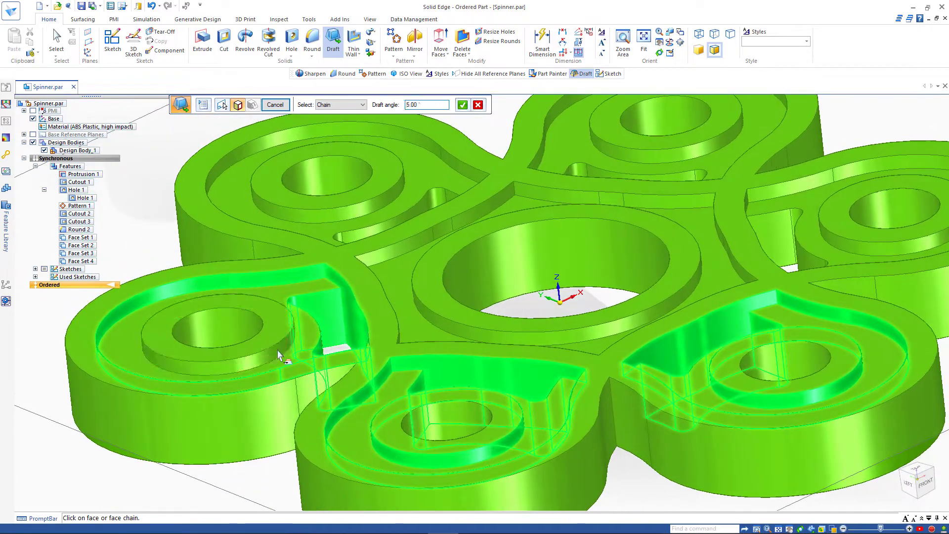
Step: Add the Cutout 2 ring wall, outer petal ring wall and remaining pocket wall chains to the draft
{"action": "middle_click_drag", "start_coordinate": [345, 241], "coordinate": [333, 294], "text": "shift"}
{"action": "left_click", "coordinate": [333, 294]}
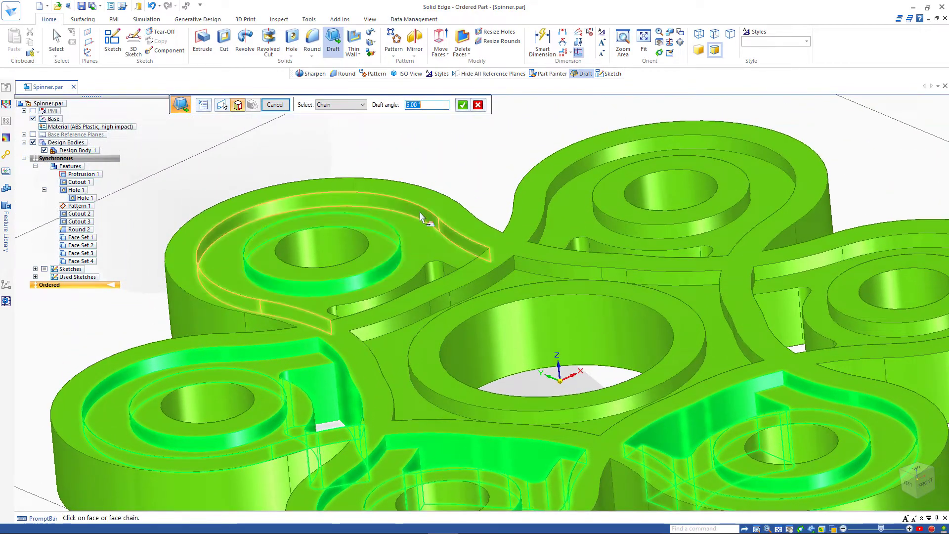
{"action": "left_click", "coordinate": [419, 215]}
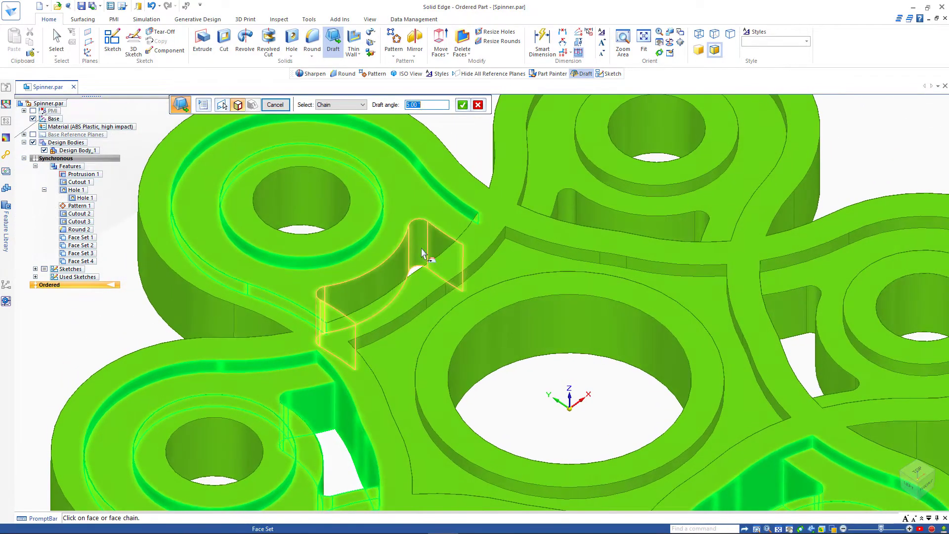
{"action": "left_click", "coordinate": [416, 249]}
{"action": "middle_click_drag", "start_coordinate": [401, 251], "coordinate": [341, 309]}
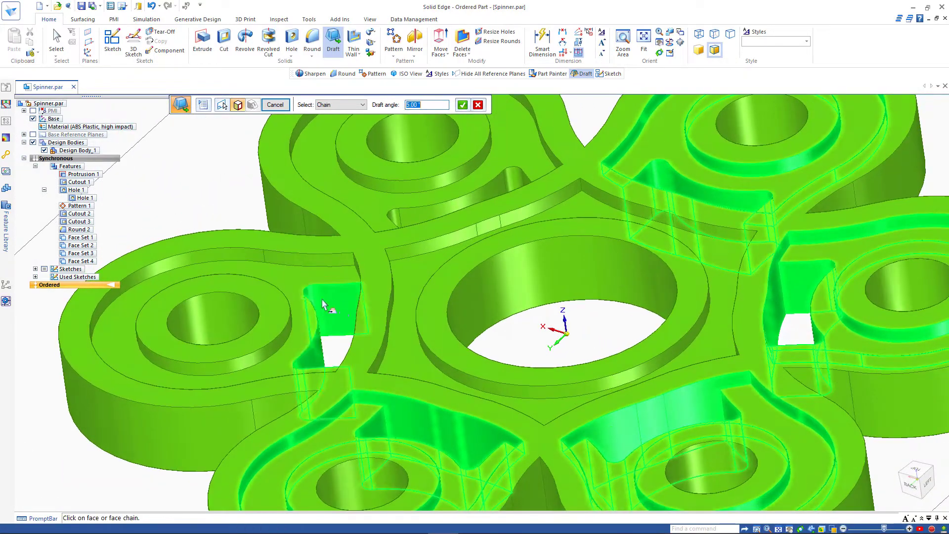
{"action": "middle_click_drag", "start_coordinate": [281, 297], "coordinate": [393, 357]}
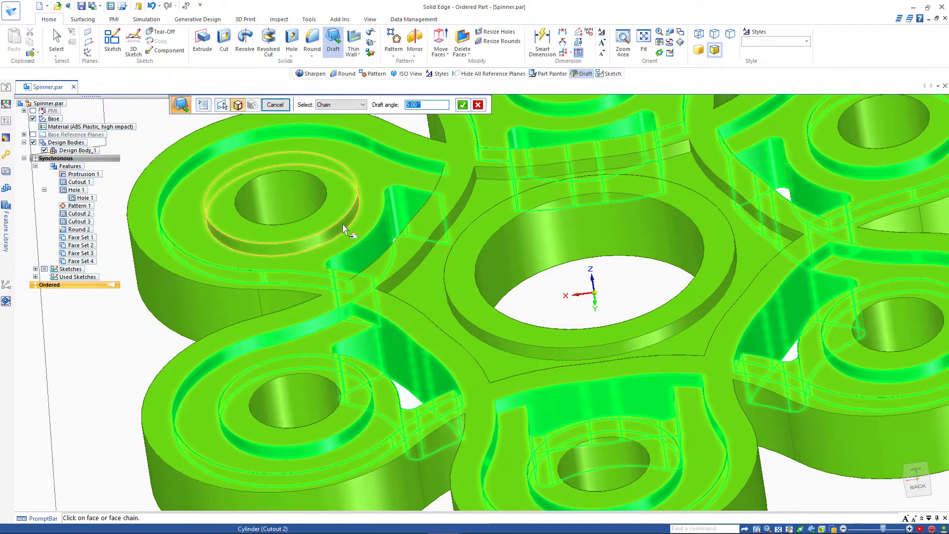
{"action": "middle_click_drag", "start_coordinate": [344, 229], "coordinate": [305, 345]}
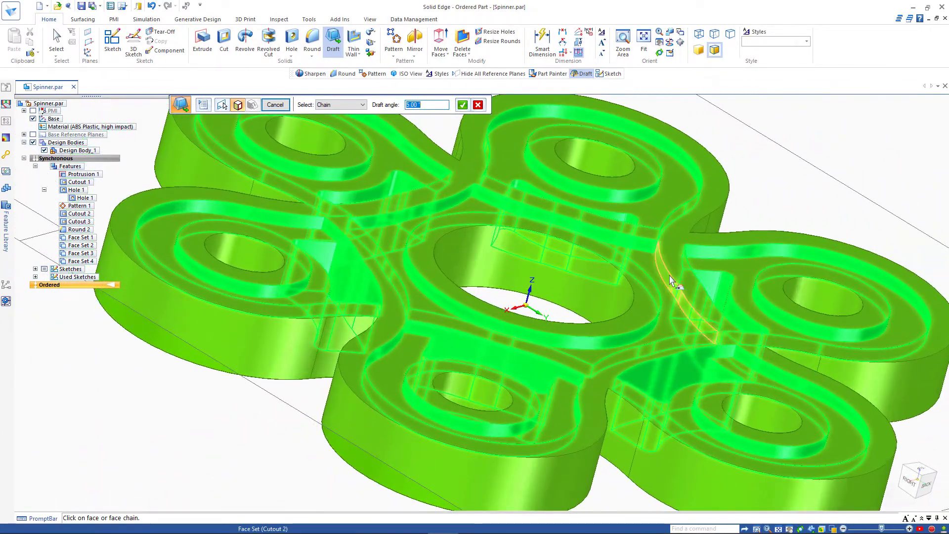
{"action": "left_click", "coordinate": [671, 280]}
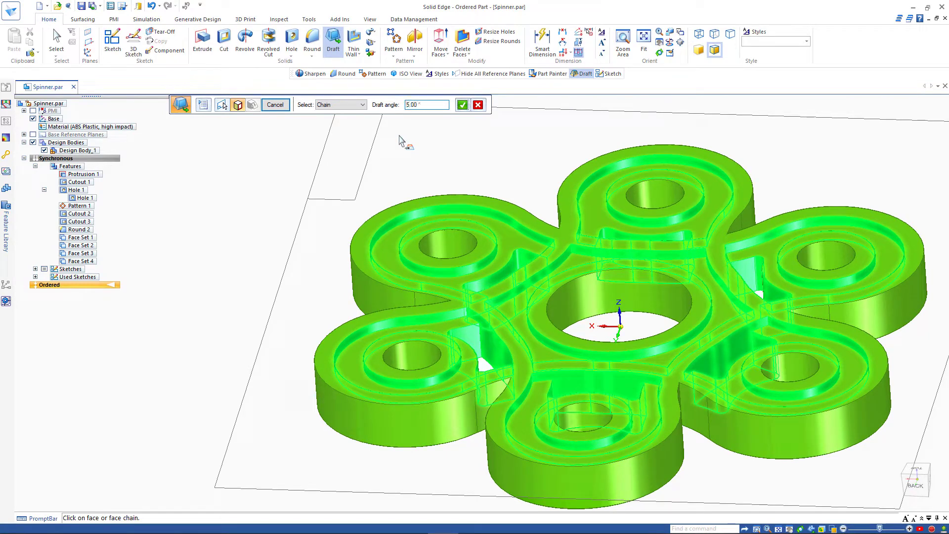
Step: Accept the wall chains at 5.00° and pick the draft side to create Draft 1
{"action": "left_click", "coordinate": [462, 105]}
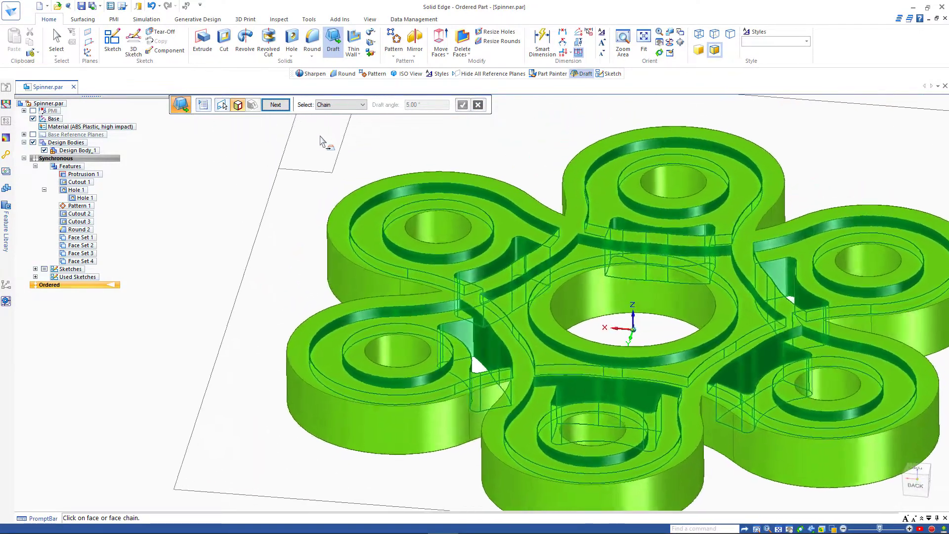
{"action": "left_click", "coordinate": [275, 104]}
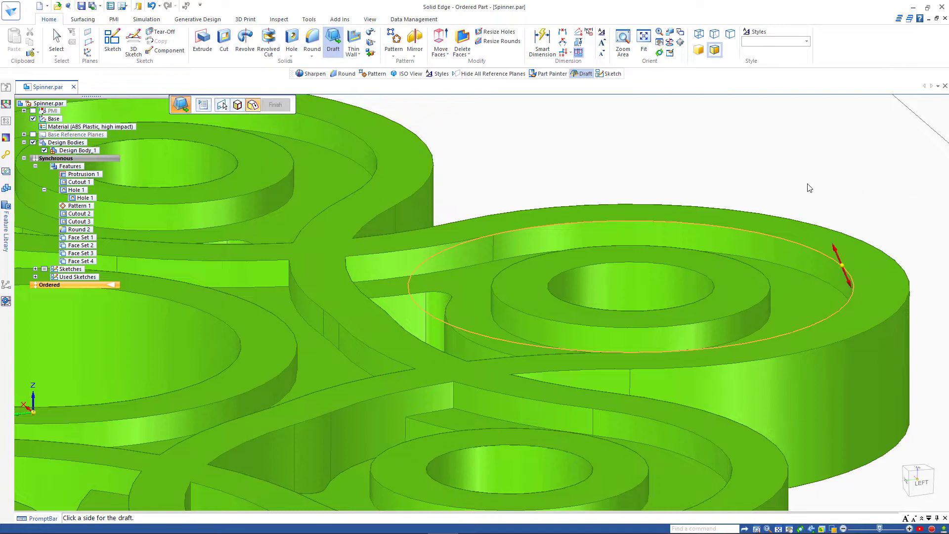
{"action": "left_click", "coordinate": [876, 183]}
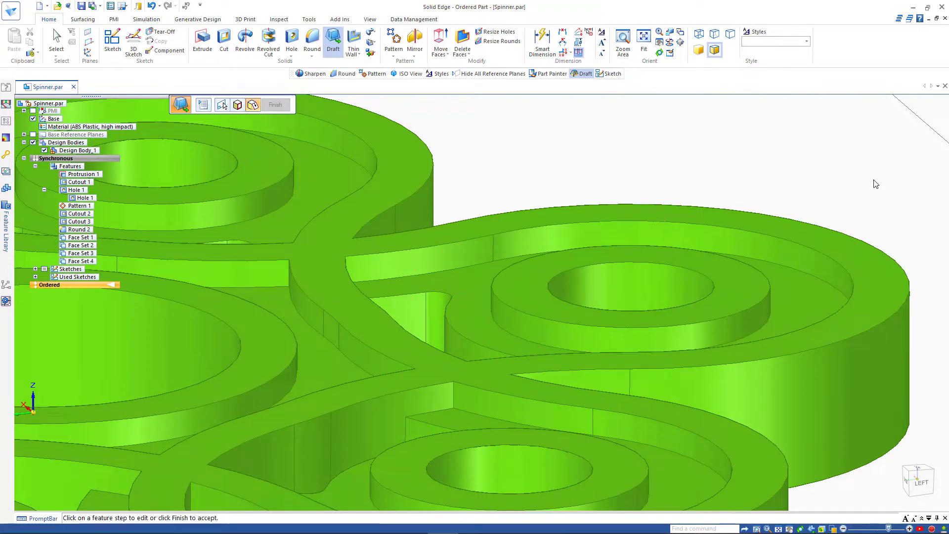
{"action": "scroll", "coordinate": [875, 184], "scroll_direction": "down", "scroll_amount": 3}
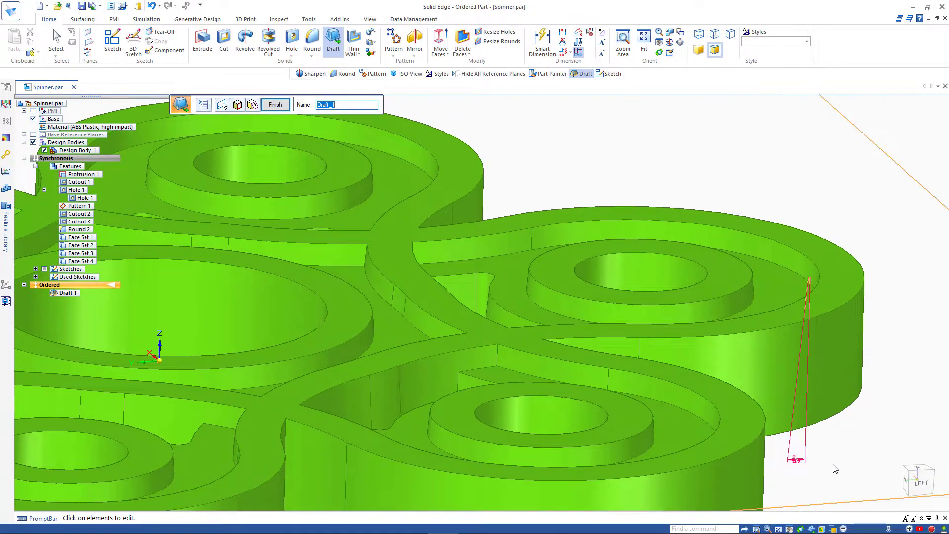
Step: From the left view, finish Draft_1 and switch to Visible and Hidden Edges display
{"action": "left_click", "coordinate": [922, 490]}
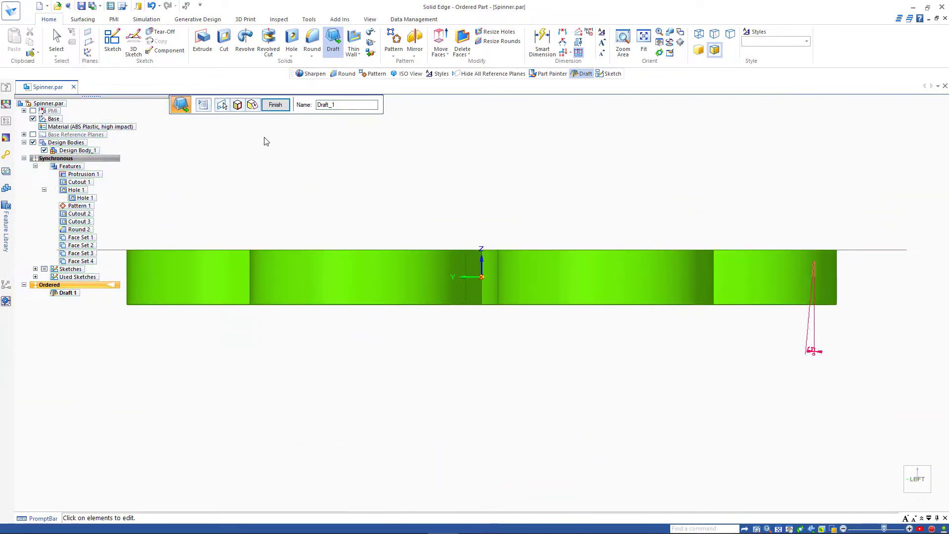
{"action": "left_click", "coordinate": [275, 105]}
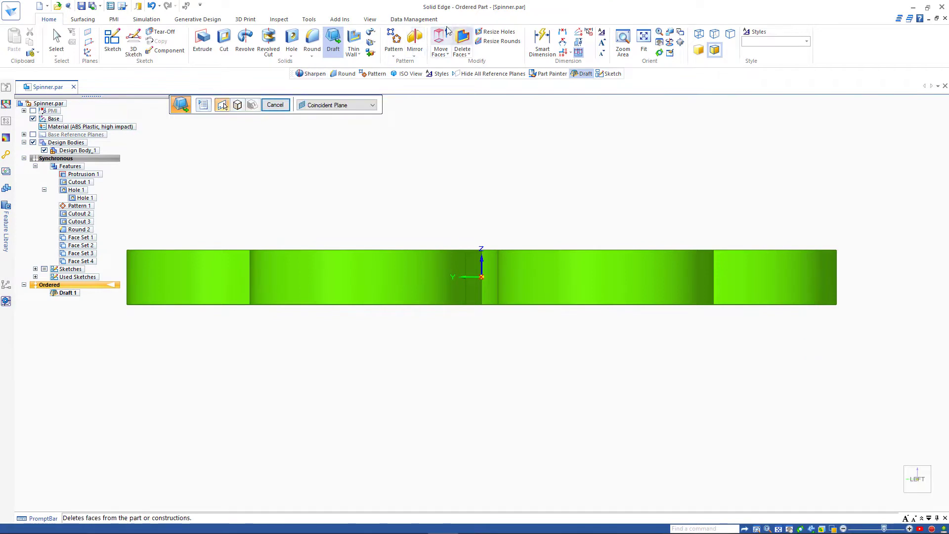
{"action": "left_click", "coordinate": [366, 20]}
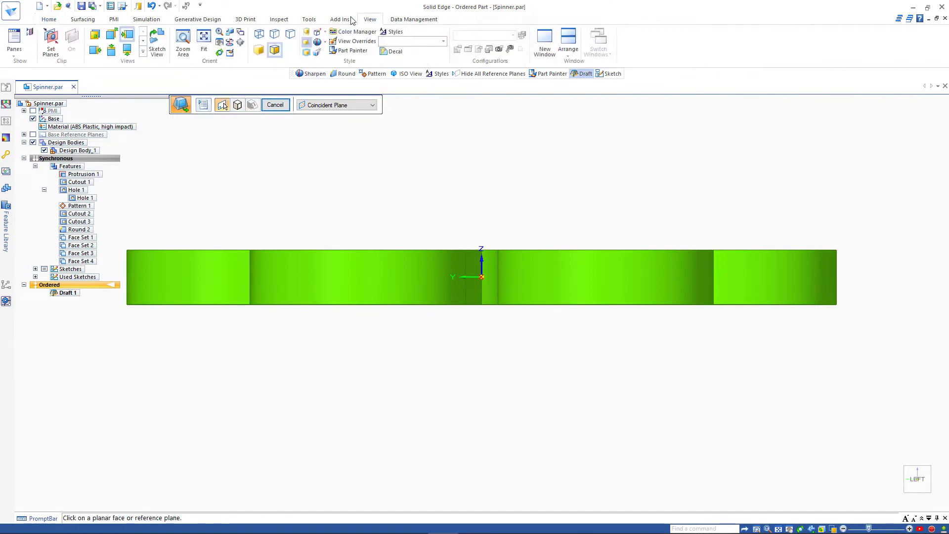
{"action": "left_click", "coordinate": [276, 35]}
{"action": "scroll", "coordinate": [830, 267], "scroll_direction": "up", "scroll_amount": 6}
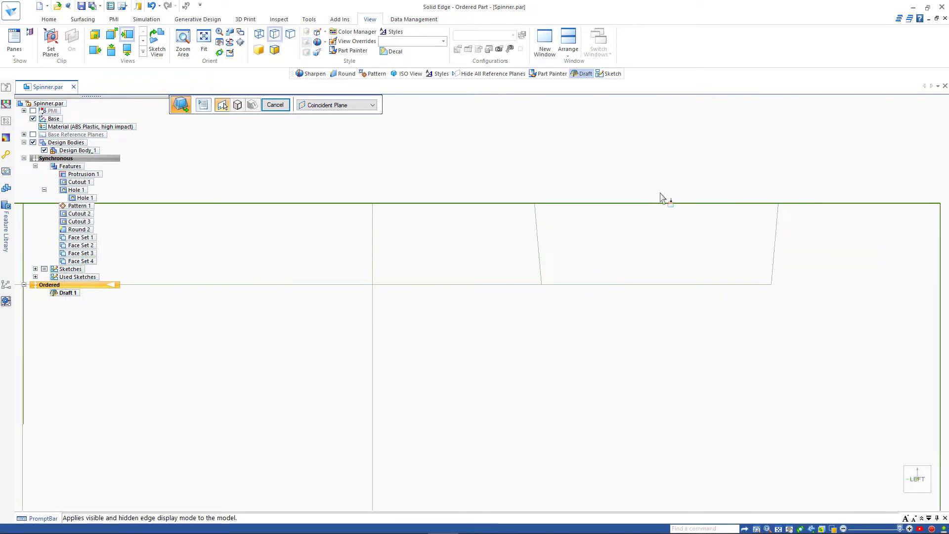
Step: Cancel the Draft command and return to Shaded with Visible Edges, orbiting to inspect the spinner
{"action": "left_click", "coordinate": [275, 104]}
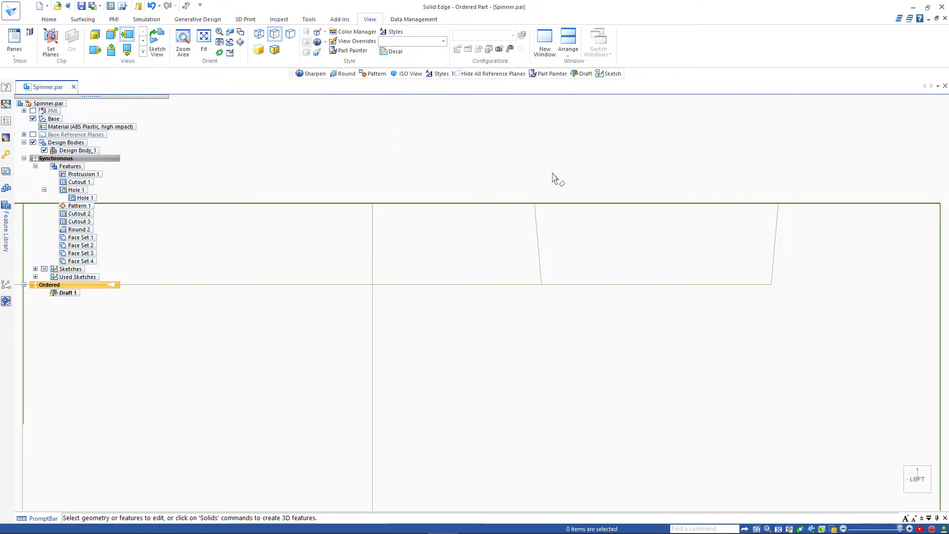
{"action": "scroll", "coordinate": [555, 178], "scroll_direction": "down", "scroll_amount": 3}
{"action": "left_click", "coordinate": [273, 52]}
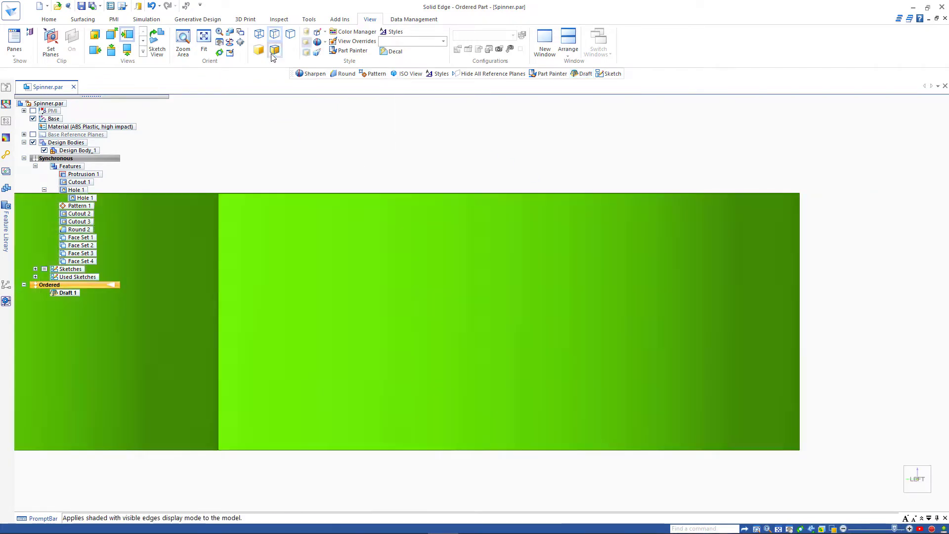
{"action": "middle_click_drag", "start_coordinate": [467, 149], "coordinate": [691, 300]}
{"action": "scroll", "coordinate": [699, 332], "scroll_direction": "down", "scroll_amount": 5}
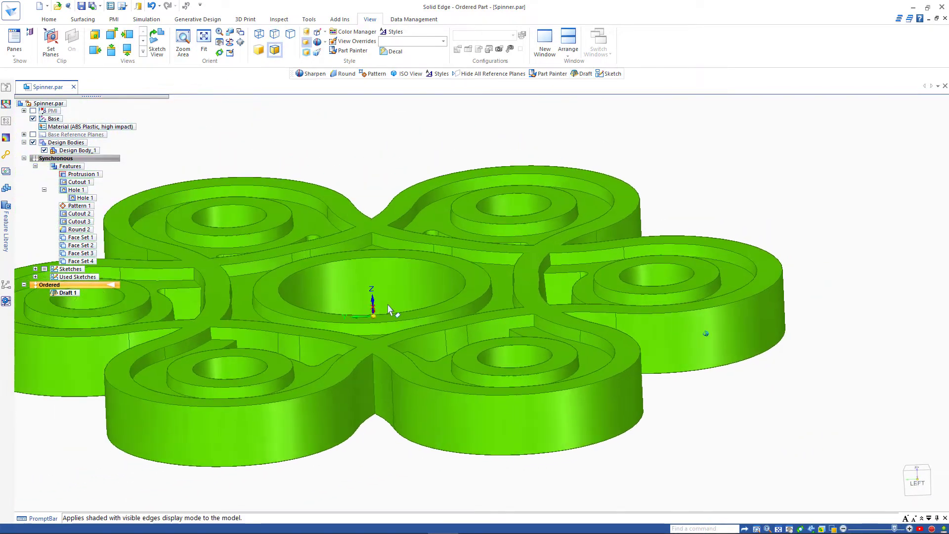
{"action": "middle_click_drag", "start_coordinate": [231, 247], "coordinate": [328, 384]}
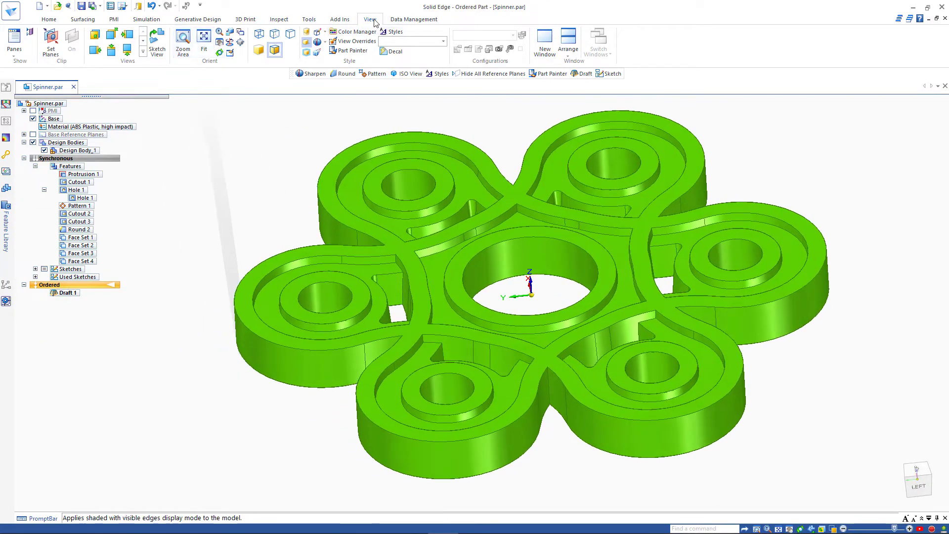
Step: Hide the floor reflection, orbit to the spinner's underside, and launch a new Draft
{"action": "left_click", "coordinate": [306, 42]}
{"action": "middle_click_drag", "start_coordinate": [202, 123], "coordinate": [237, 330]}
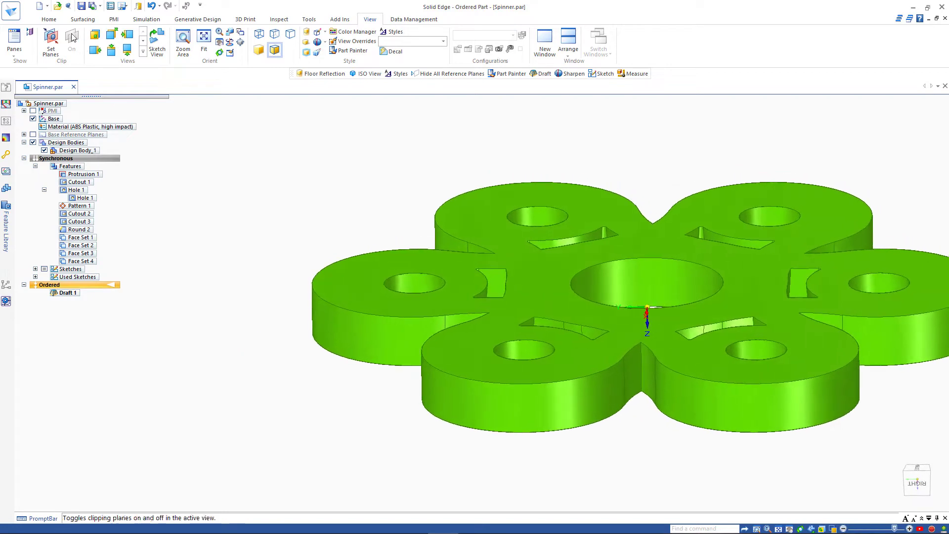
{"action": "left_click", "coordinate": [49, 19]}
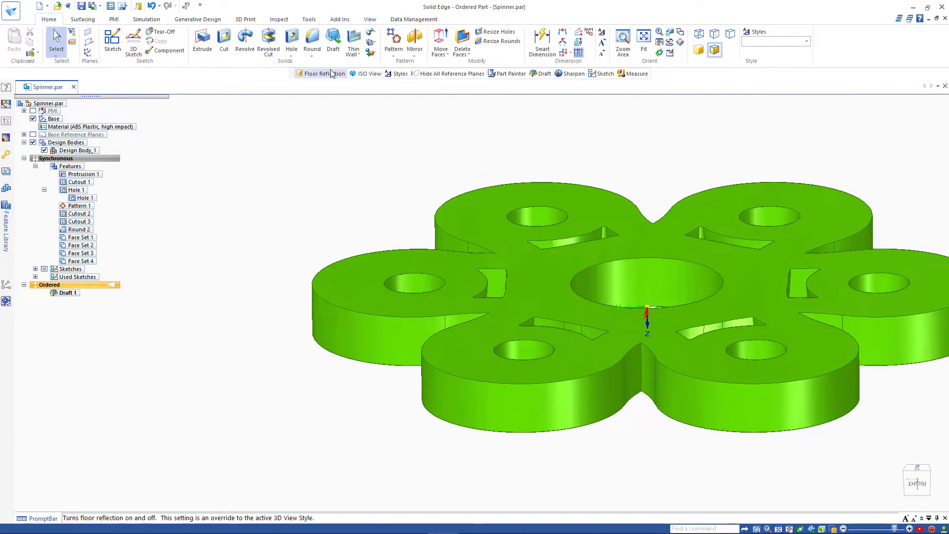
{"action": "left_click", "coordinate": [333, 40]}
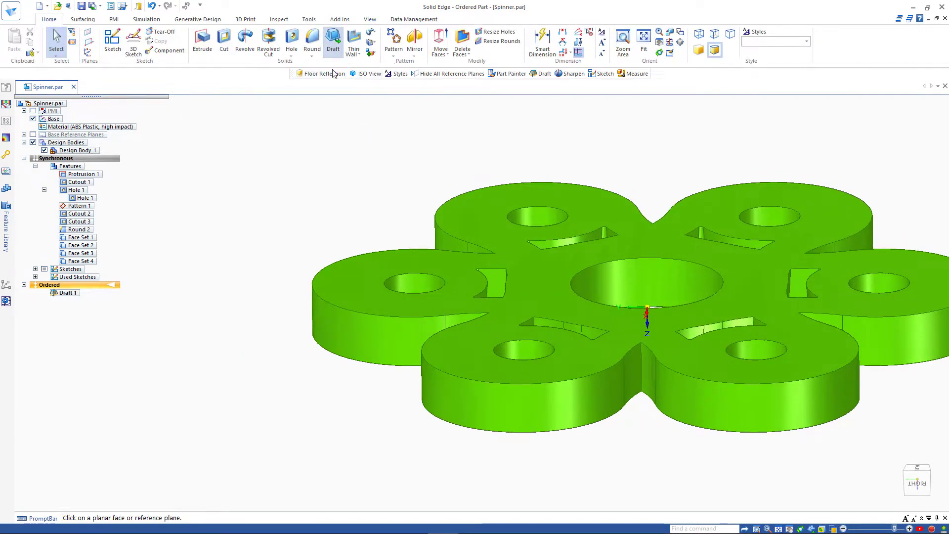
Step: Use the top face as draft plane and accept three lobe side walls and five lobe holes at 5.00°
{"action": "left_click", "coordinate": [470, 219]}
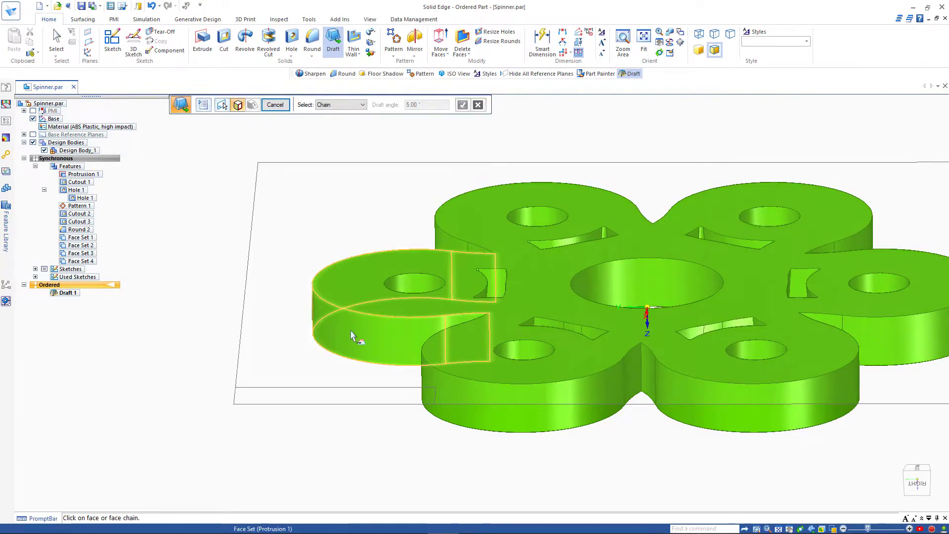
{"action": "left_click", "coordinate": [475, 418]}
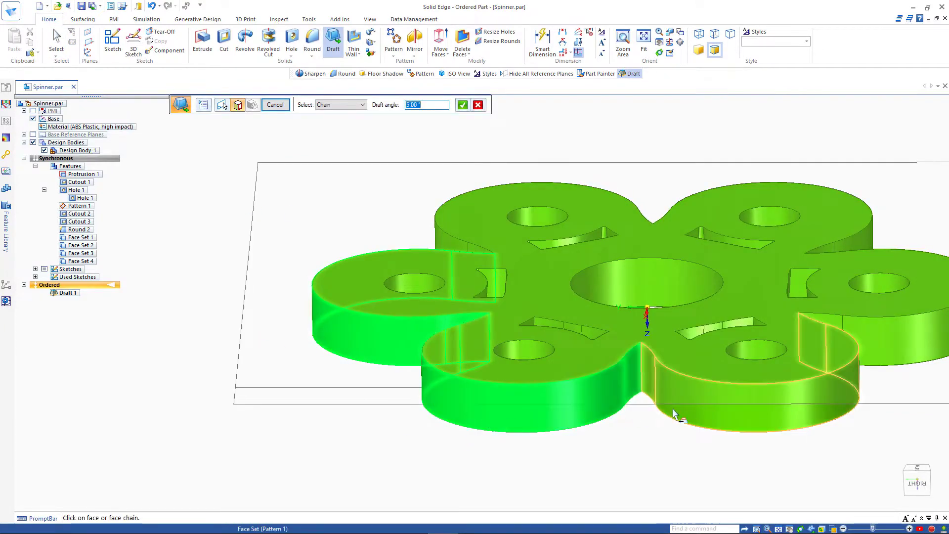
{"action": "left_click", "coordinate": [677, 417]}
{"action": "left_click", "coordinate": [866, 354]}
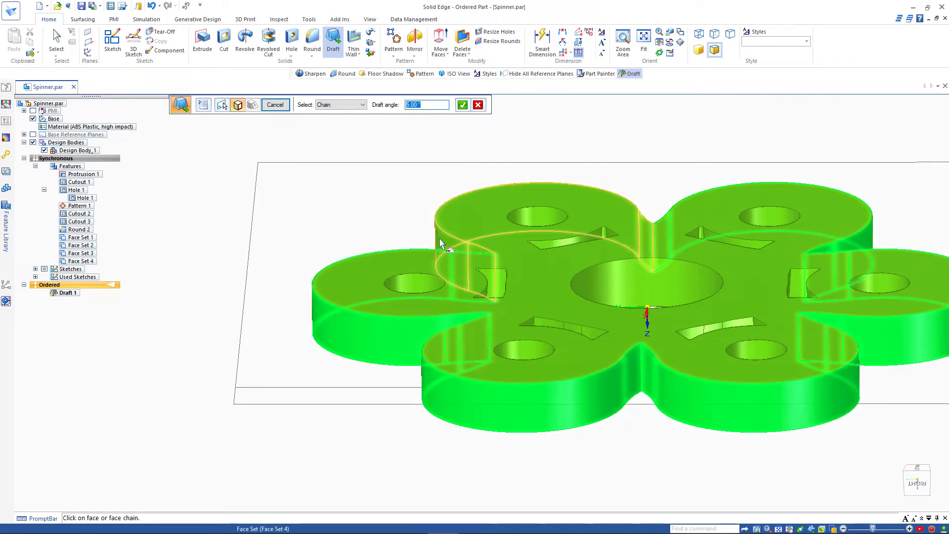
{"action": "left_click", "coordinate": [539, 215]}
{"action": "left_click", "coordinate": [769, 215]}
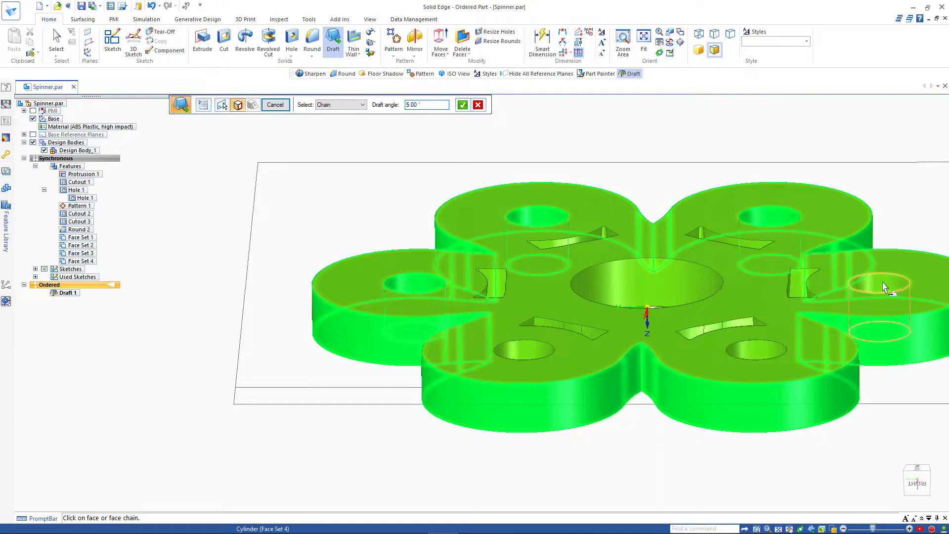
{"action": "left_click", "coordinate": [882, 283]}
{"action": "left_click", "coordinate": [769, 351]}
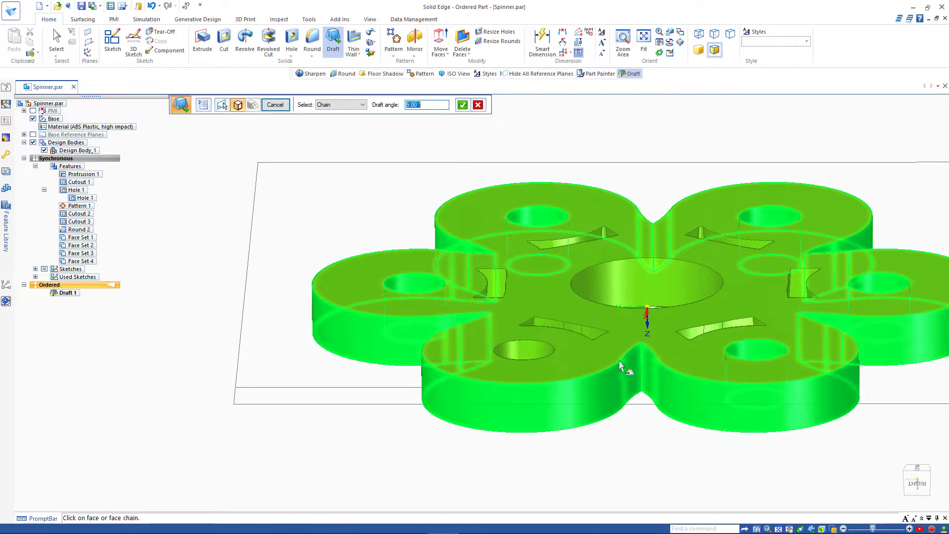
{"action": "left_click", "coordinate": [542, 364]}
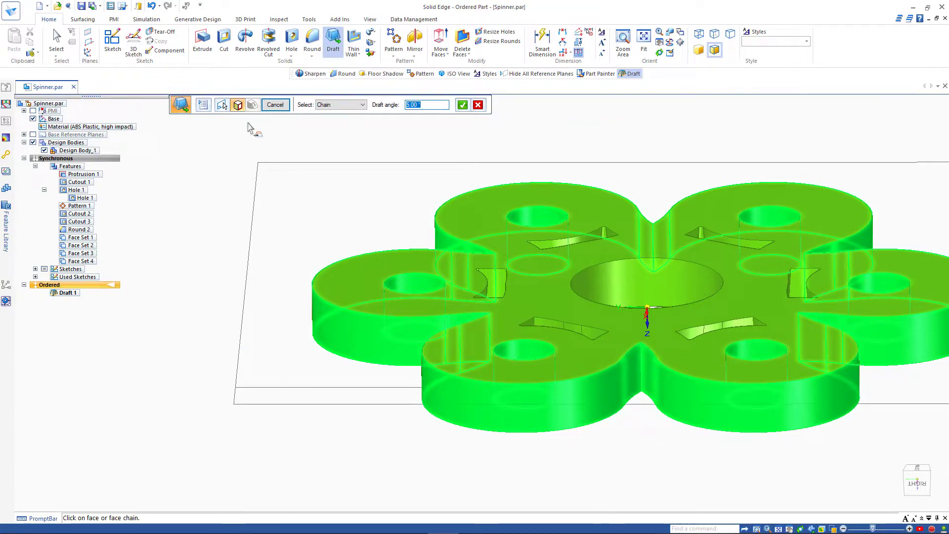
{"action": "left_click", "coordinate": [462, 106]}
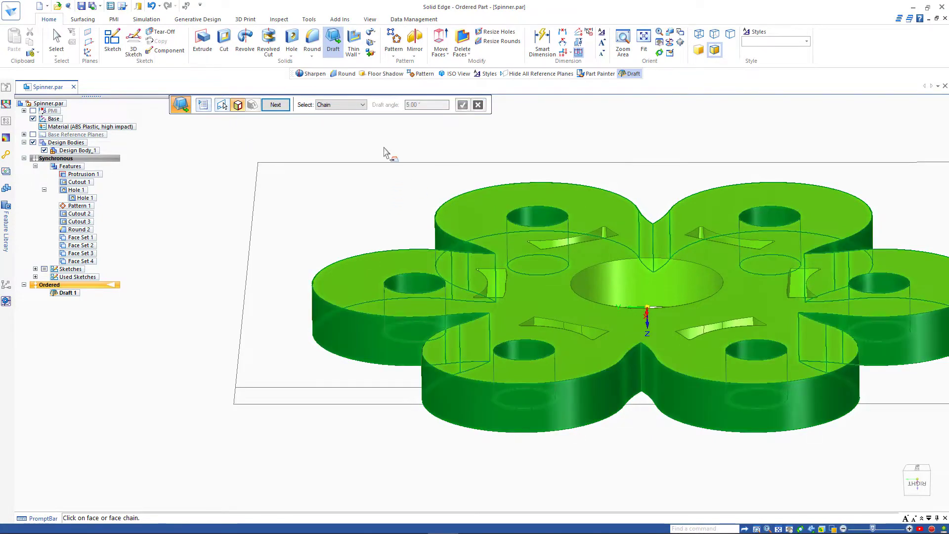
Step: Pick the draft side from an edge-on view and finish Draft_2
{"action": "left_click", "coordinate": [275, 105]}
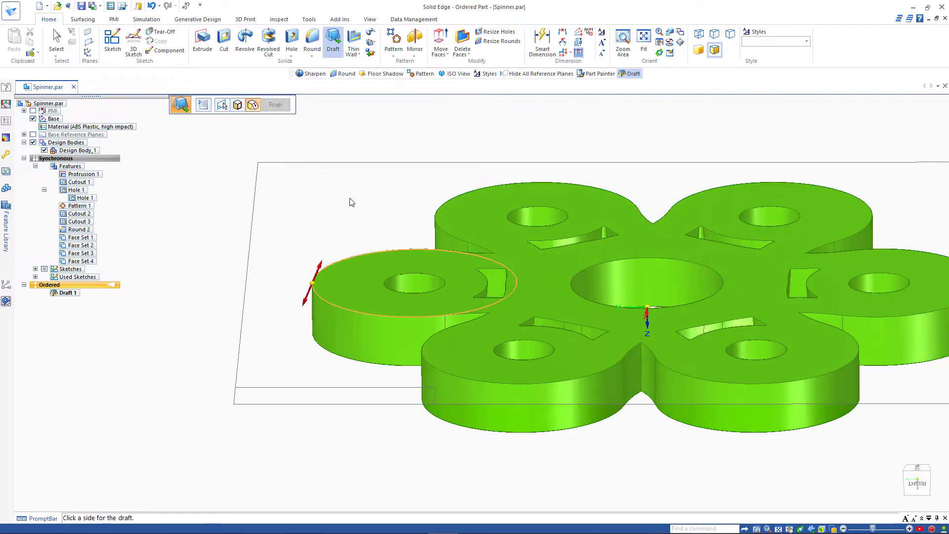
{"action": "middle_click_drag", "start_coordinate": [316, 182], "coordinate": [273, 387]}
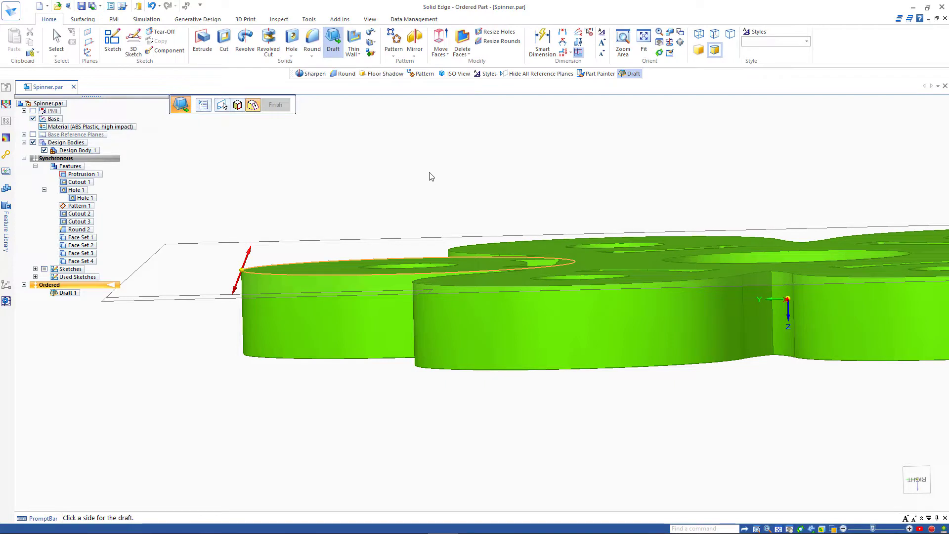
{"action": "left_click", "coordinate": [390, 169]}
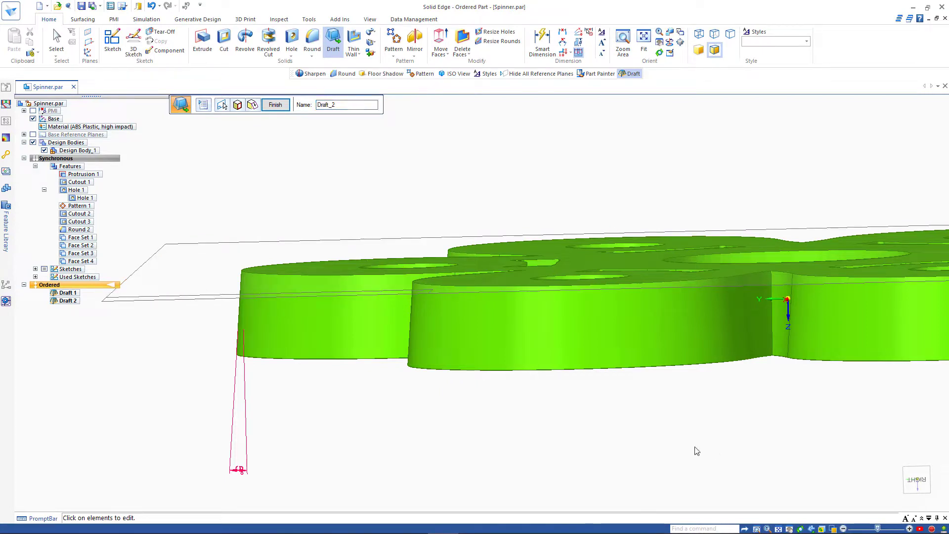
{"action": "left_click", "coordinate": [278, 107]}
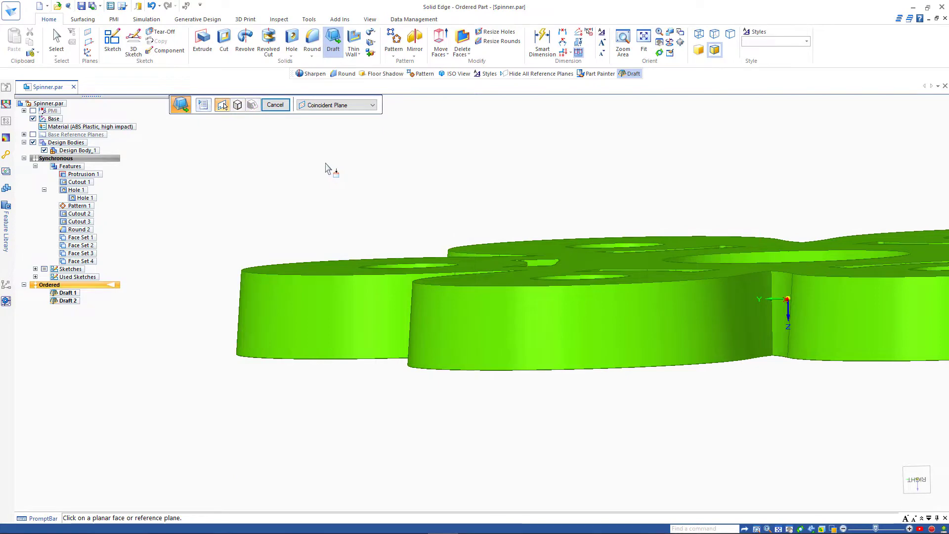
Step: Exit the leftover Draft command, zoom to fit the whole spinner, and open the Inspect tools
{"action": "key", "text": "Escape"}
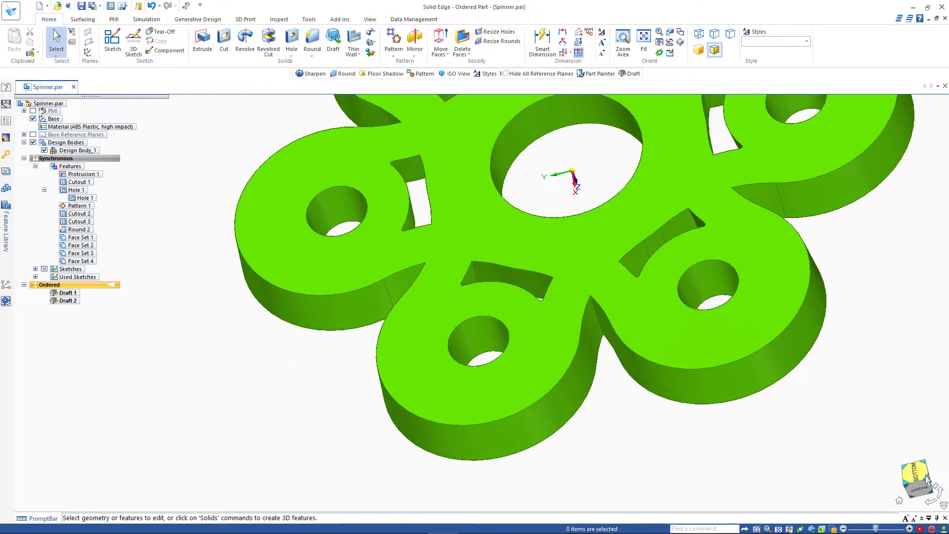
{"action": "left_click", "coordinate": [914, 473]}
{"action": "scroll", "coordinate": [626, 170], "scroll_direction": "up", "scroll_amount": 4}
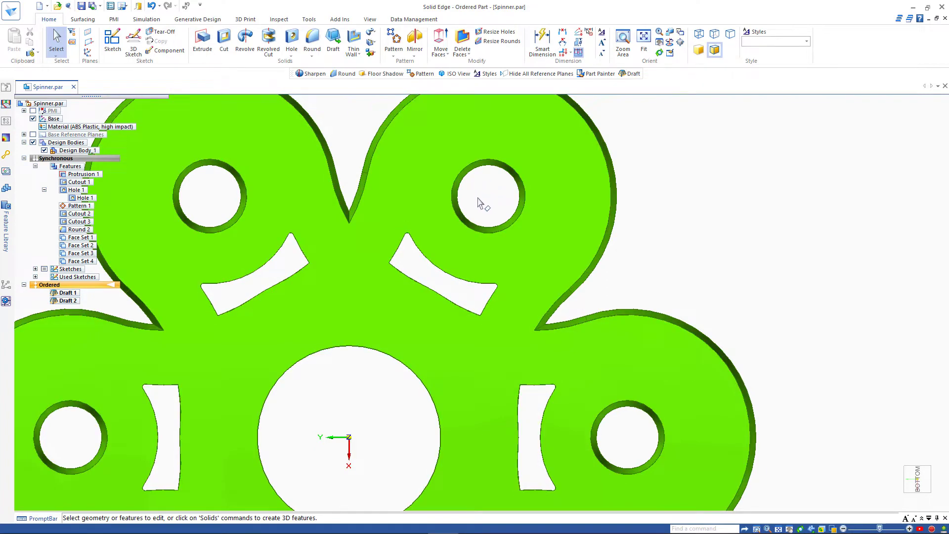
{"action": "key", "text": "ctrl+i"}
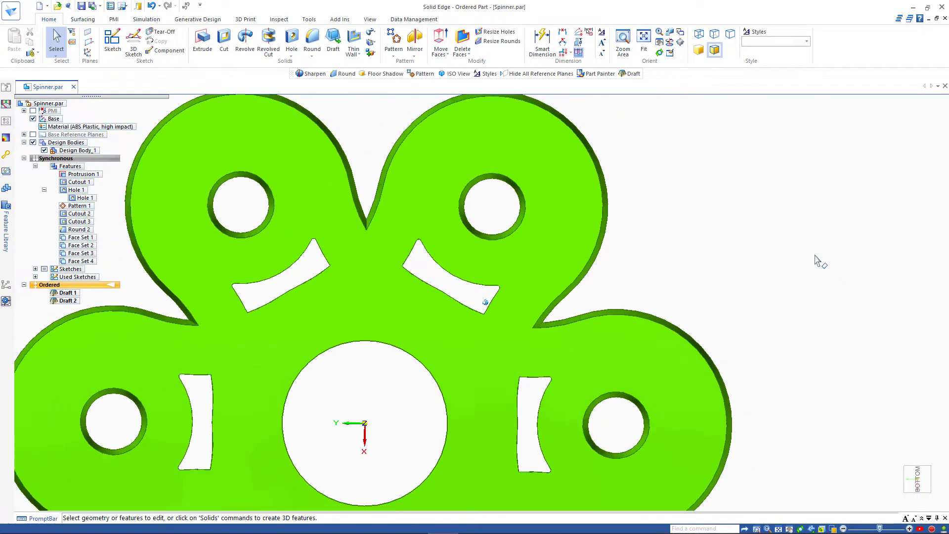
{"action": "scroll", "coordinate": [814, 256], "scroll_direction": "down", "scroll_amount": 2}
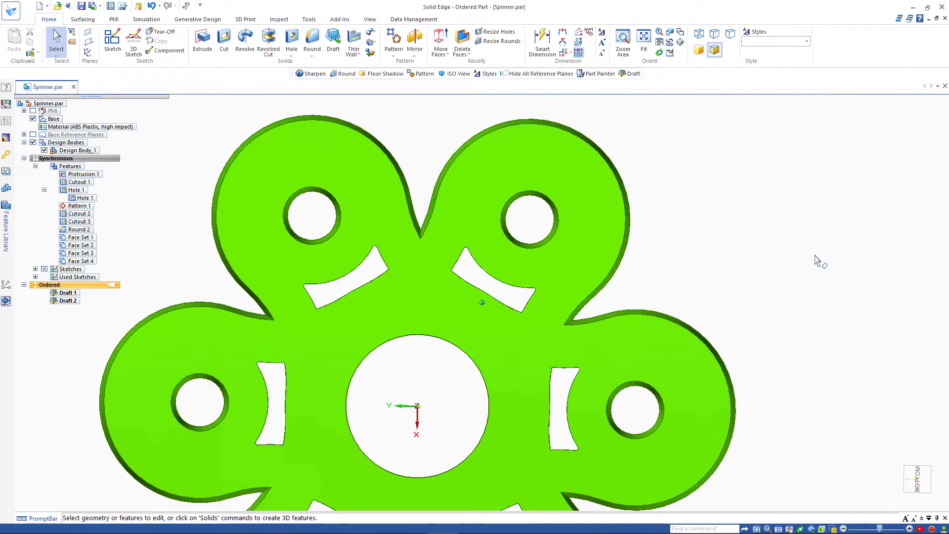
{"action": "scroll", "coordinate": [815, 255], "scroll_direction": "down", "scroll_amount": 3}
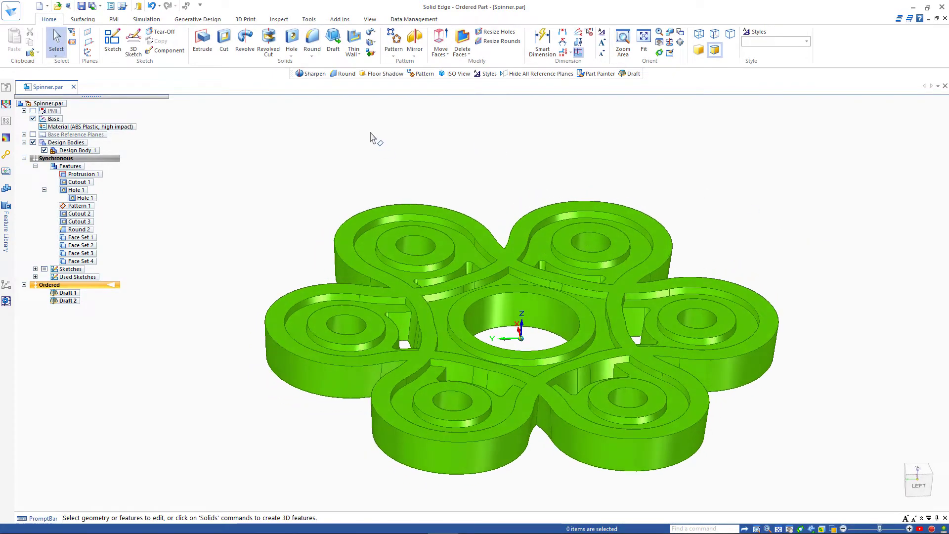
{"action": "left_click", "coordinate": [278, 18]}
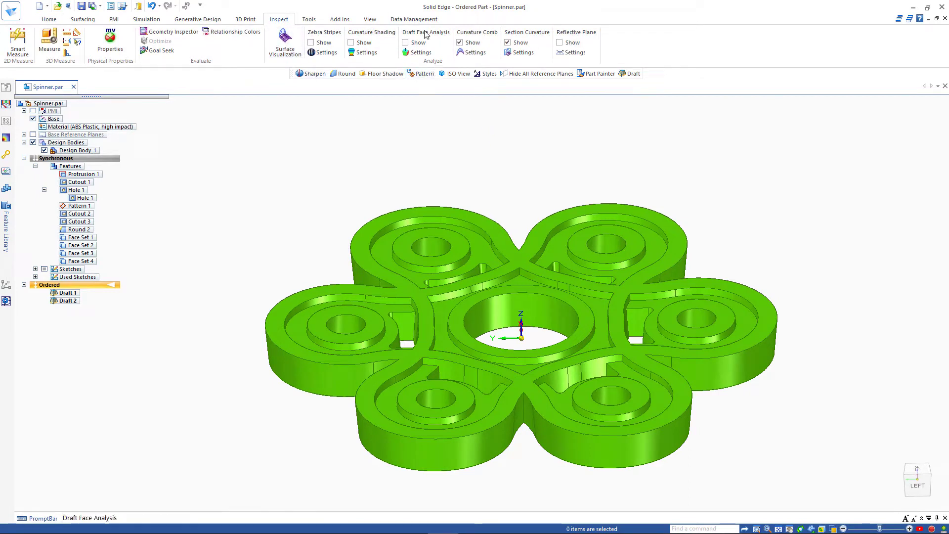
Step: Review the Draft Face Analysis settings at 1.00°, then switch Draft Face Analysis Show on
{"action": "left_click", "coordinate": [420, 52]}
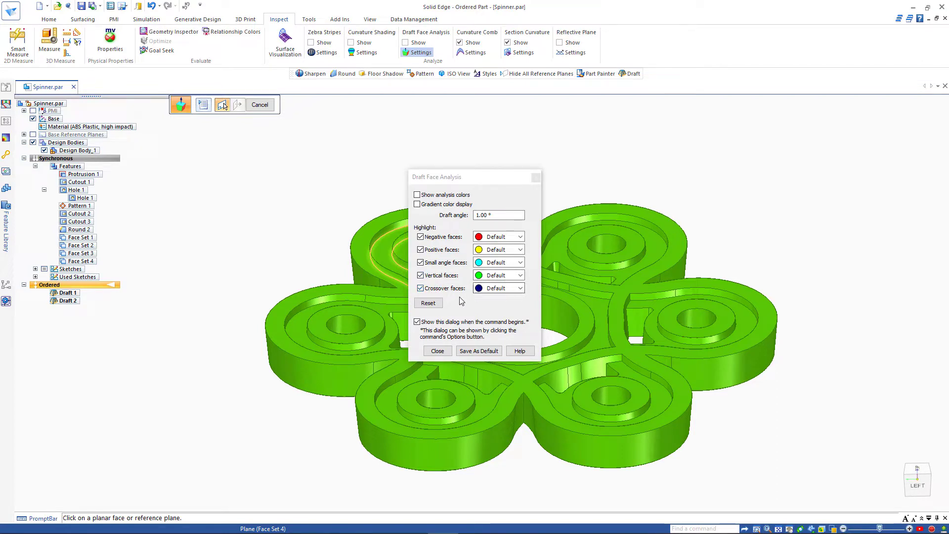
{"action": "left_click", "coordinate": [437, 351]}
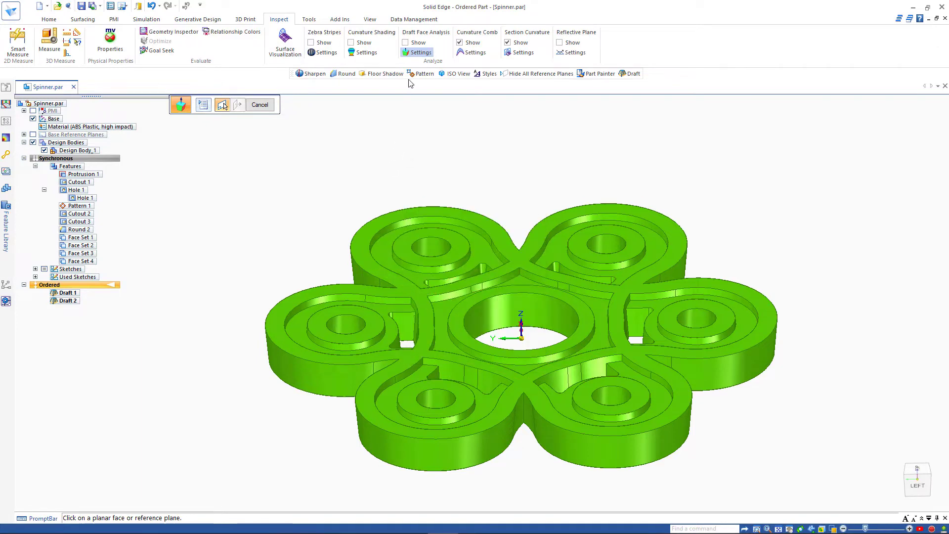
{"action": "left_click", "coordinate": [406, 43]}
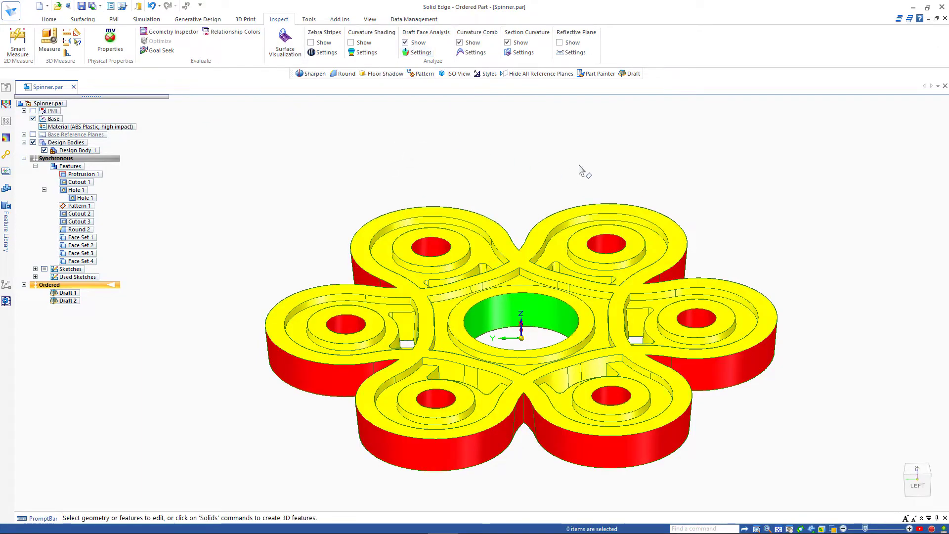
Step: Zoom and orbit to check yellow top faces, red outer walls and the green centre hole
{"action": "scroll", "coordinate": [724, 201], "scroll_direction": "up", "scroll_amount": 5}
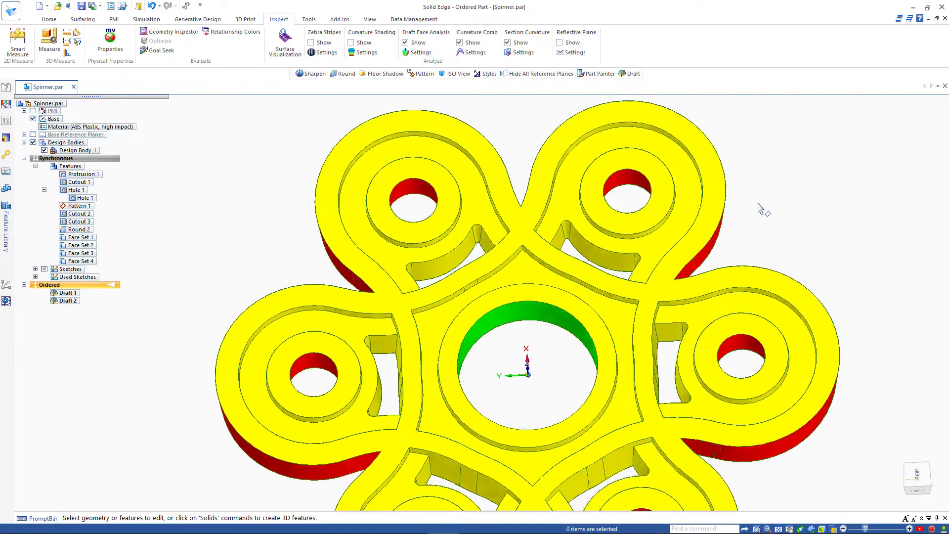
{"action": "middle_click_drag", "start_coordinate": [759, 210], "coordinate": [447, 384]}
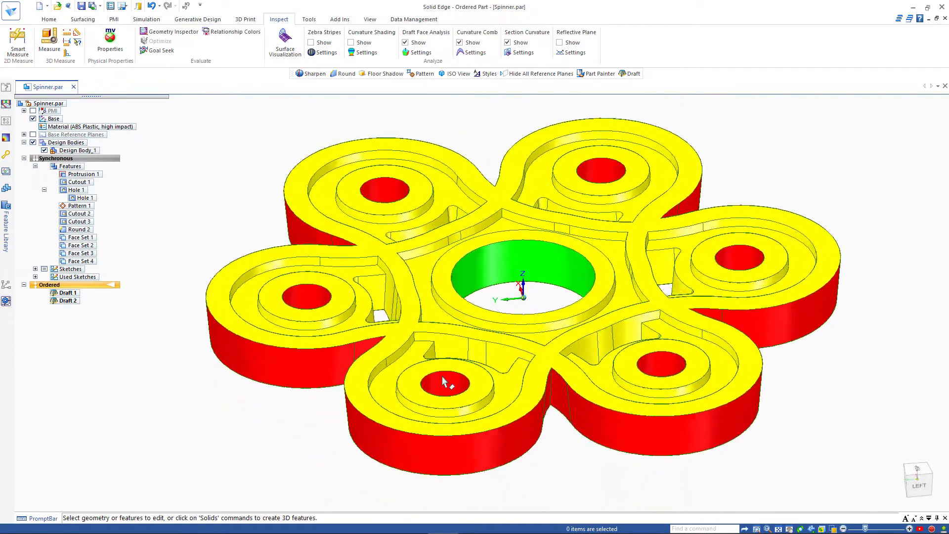
{"action": "scroll", "coordinate": [324, 370], "scroll_direction": "up", "scroll_amount": 3}
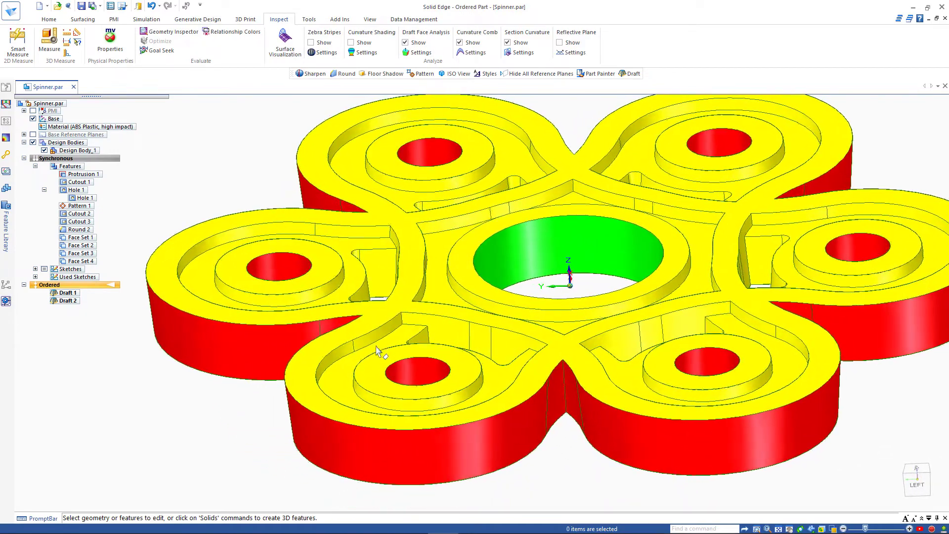
{"action": "mouse_move", "coordinate": [320, 380]}
{"action": "middle_mouse_down"}
{"action": "mouse_move", "coordinate": [370, 316]}
{"action": "mouse_move", "coordinate": [296, 272]}
{"action": "mouse_move", "coordinate": [194, 291]}
{"action": "mouse_move", "coordinate": [233, 264]}
{"action": "mouse_move", "coordinate": [278, 204]}
{"action": "mouse_move", "coordinate": [259, 205]}
{"action": "mouse_move", "coordinate": [422, 150]}
{"action": "mouse_move", "coordinate": [436, 255]}
{"action": "mouse_move", "coordinate": [546, 299]}
{"action": "mouse_move", "coordinate": [511, 299]}
{"action": "mouse_move", "coordinate": [303, 239]}
{"action": "middle_mouse_up"}
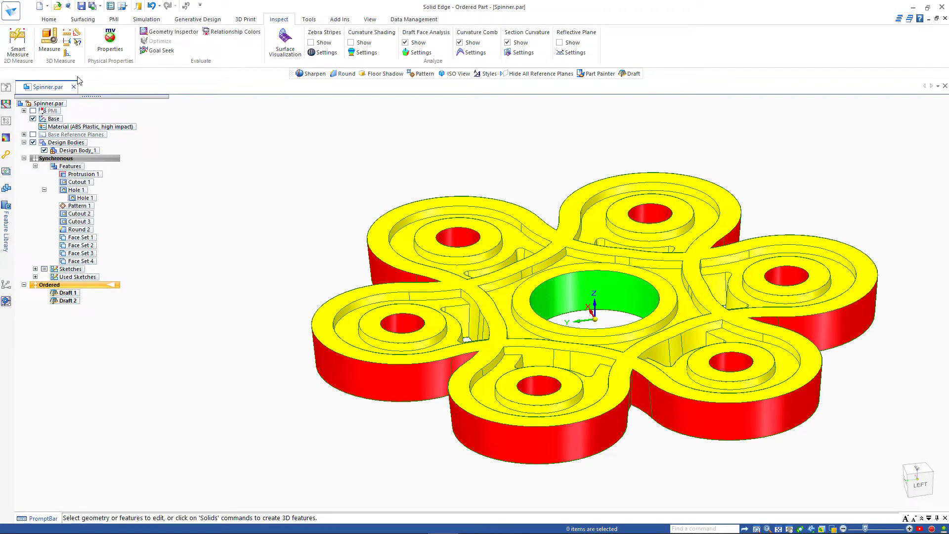
{"action": "left_click", "coordinate": [49, 19]}
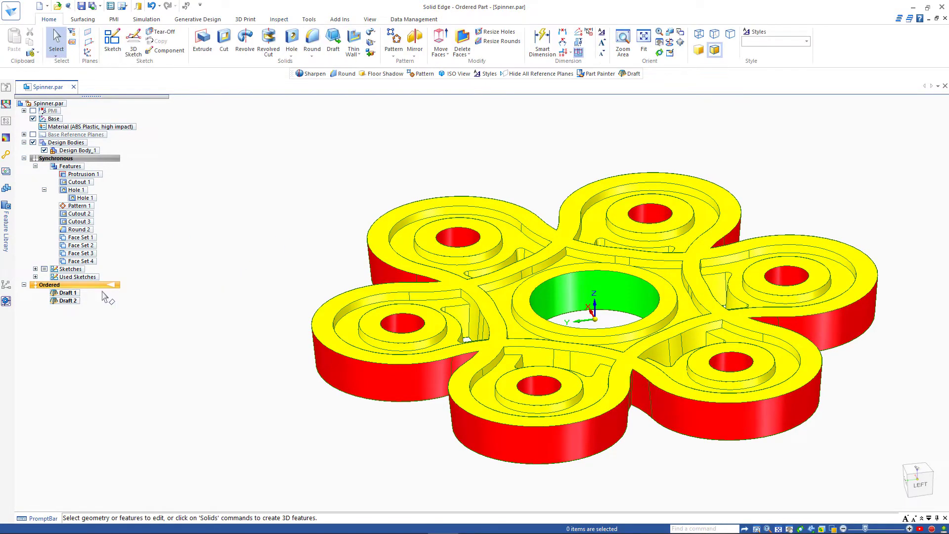
Step: Edit Draft 2's definition to include the central hole wall at 5.00° and finish the edit
{"action": "left_click", "coordinate": [70, 301]}
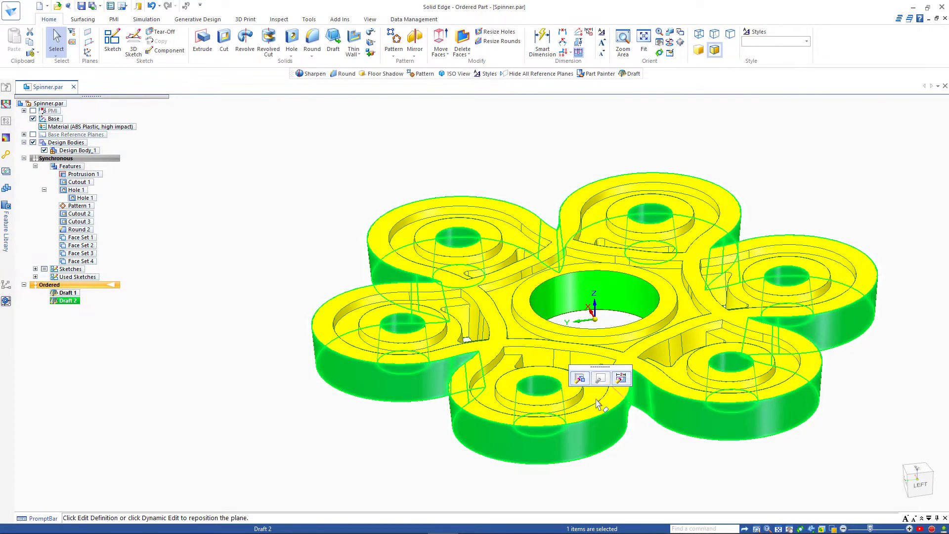
{"action": "left_click", "coordinate": [580, 379]}
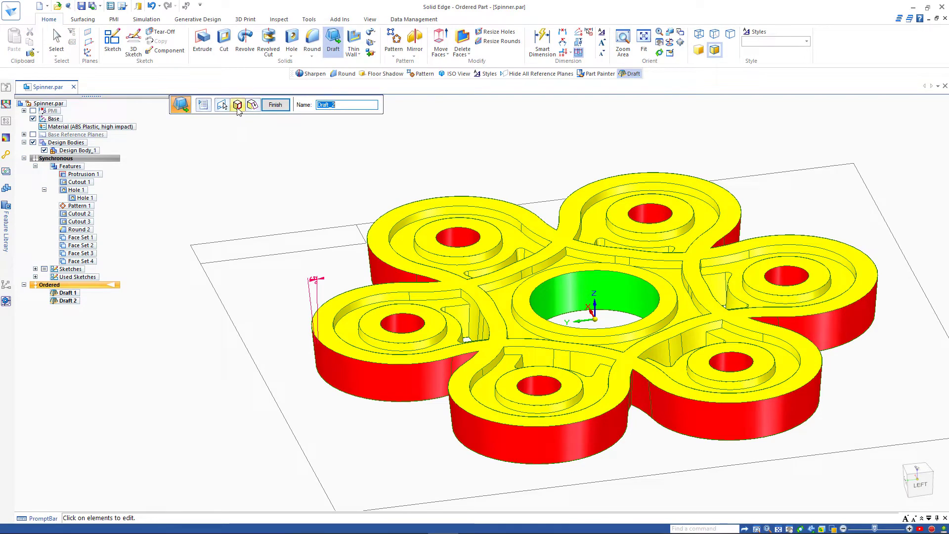
{"action": "left_click", "coordinate": [237, 106]}
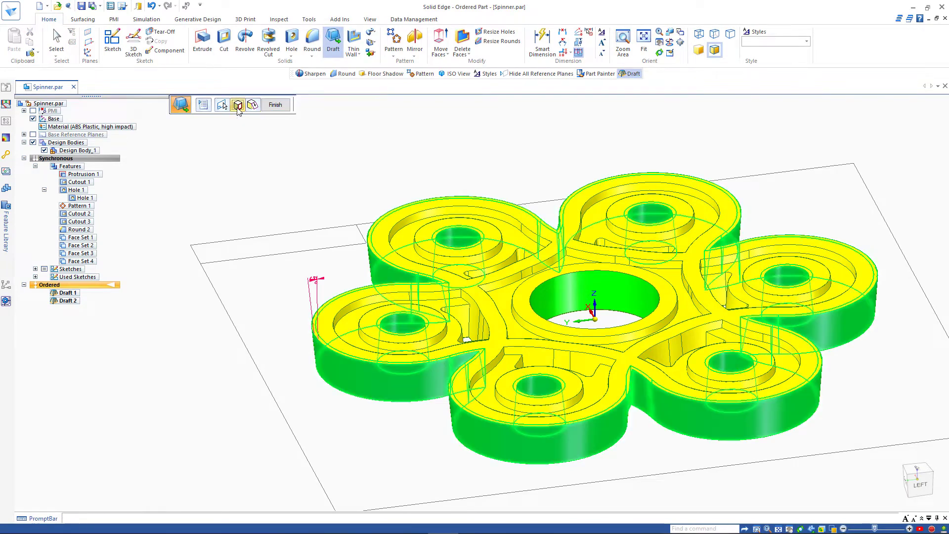
{"action": "left_click", "coordinate": [561, 303]}
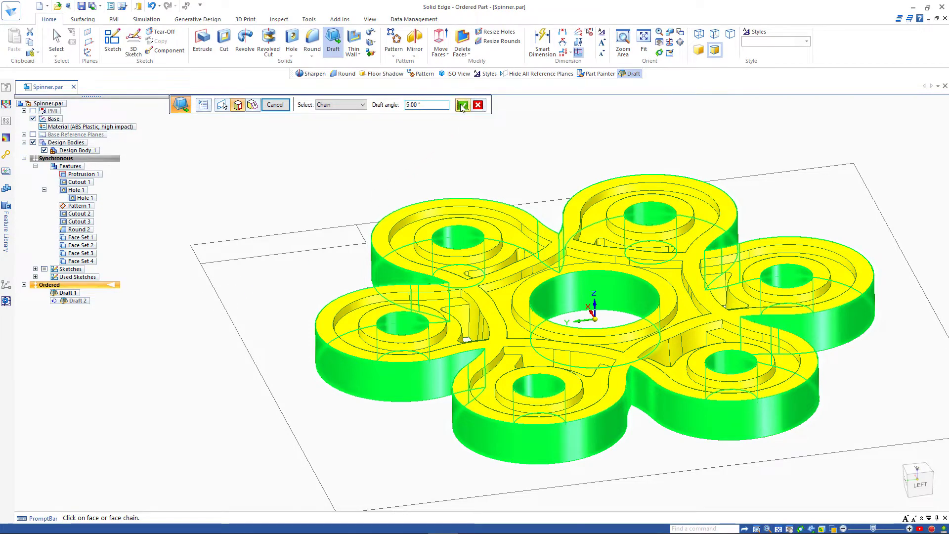
{"action": "left_click", "coordinate": [462, 105]}
{"action": "left_click", "coordinate": [277, 108]}
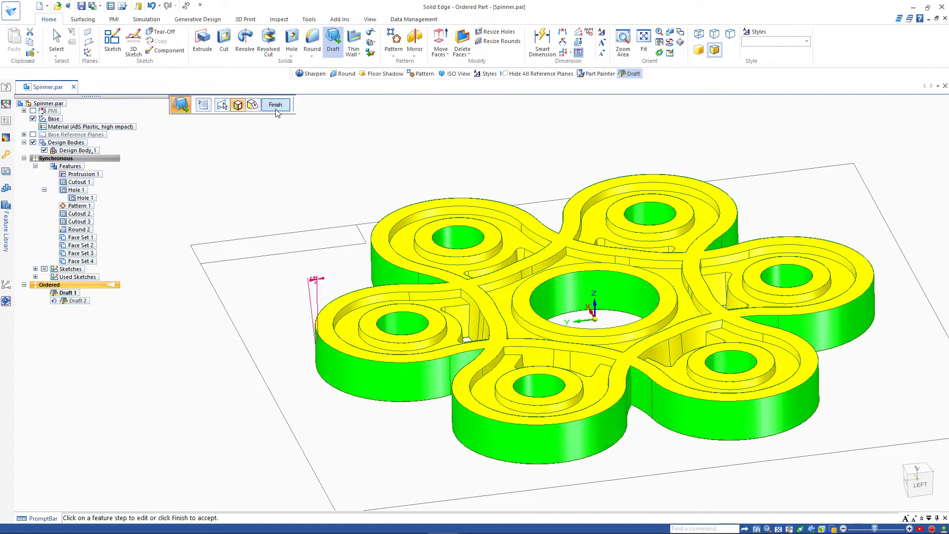
{"action": "left_click", "coordinate": [277, 107]}
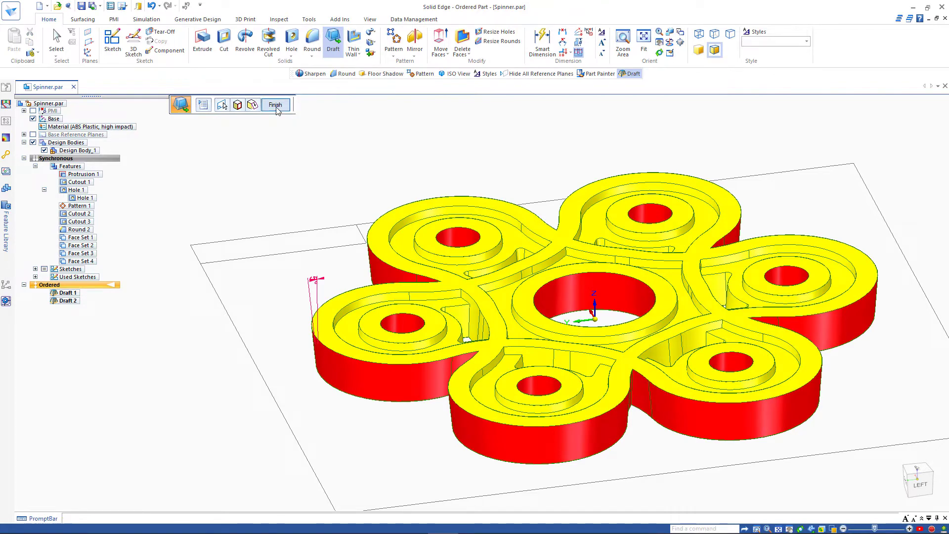
{"action": "left_click", "coordinate": [276, 107]}
{"action": "left_click", "coordinate": [220, 156]}
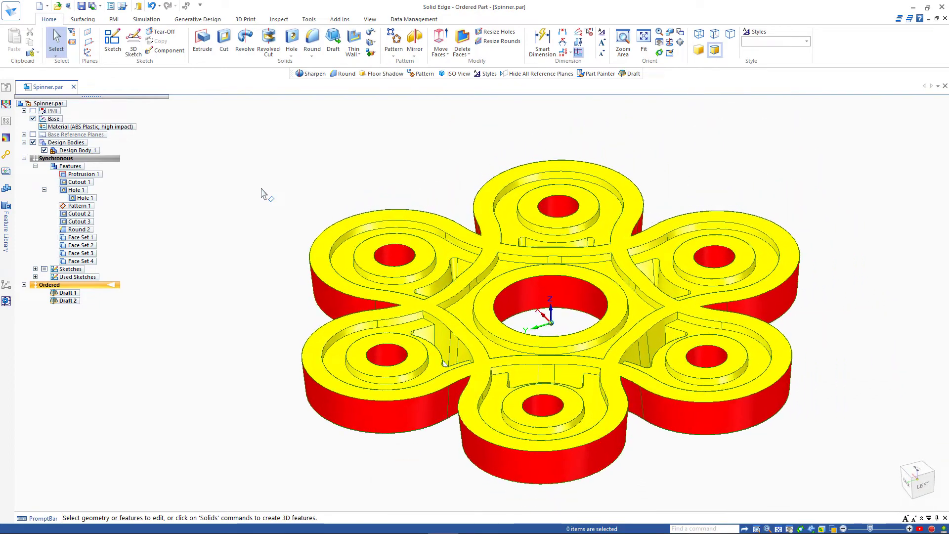
Step: Uncheck Draft Face Analysis Show on the Inspect tab, then start the Round command
{"action": "left_click", "coordinate": [370, 19]}
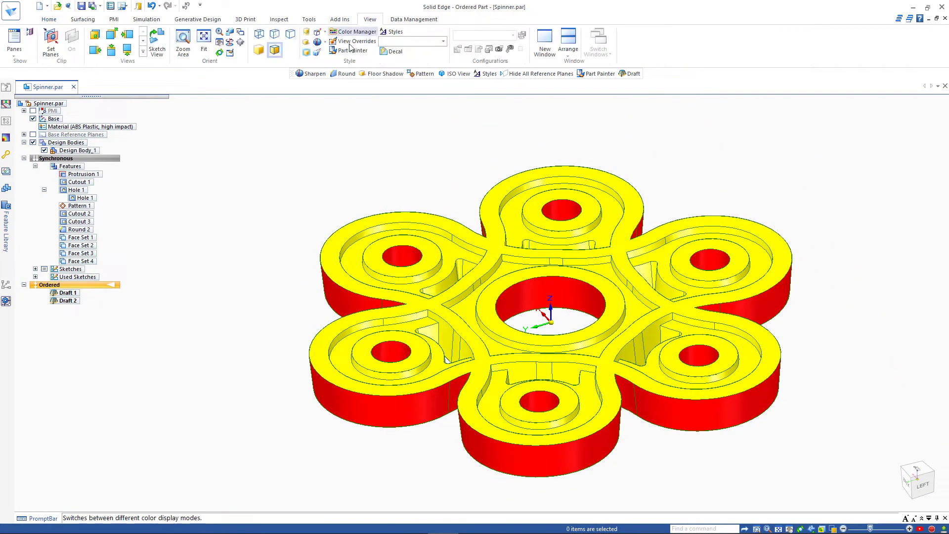
{"action": "left_click", "coordinate": [280, 21]}
{"action": "left_click", "coordinate": [405, 43]}
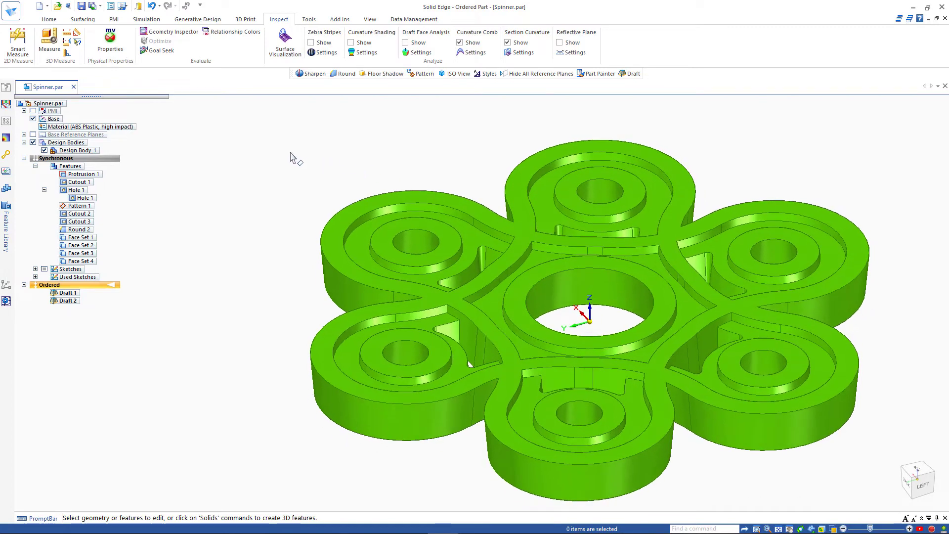
{"action": "left_click", "coordinate": [46, 19]}
{"action": "left_click", "coordinate": [311, 42]}
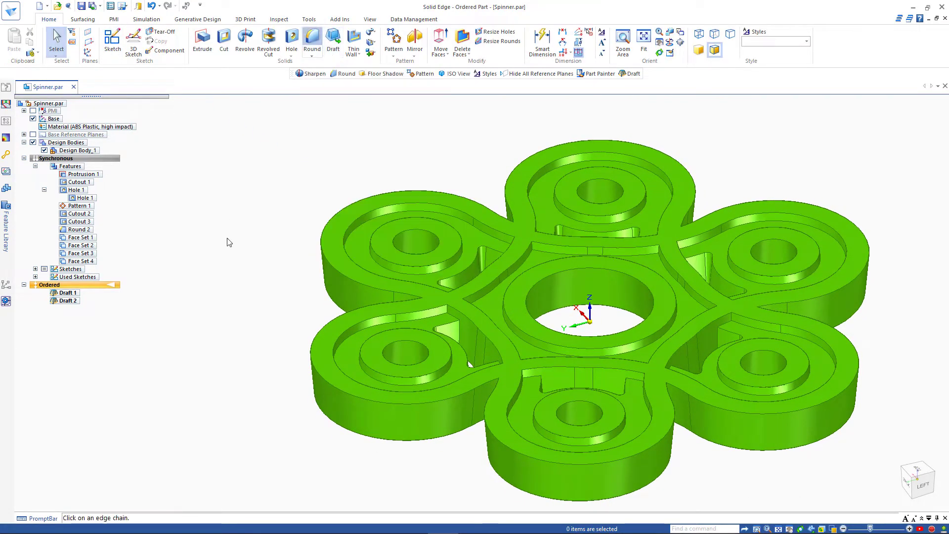
Step: Set the round radius to 1.00 mm and pick the top edge chains of all six lobes
{"action": "left_click", "coordinate": [334, 271]}
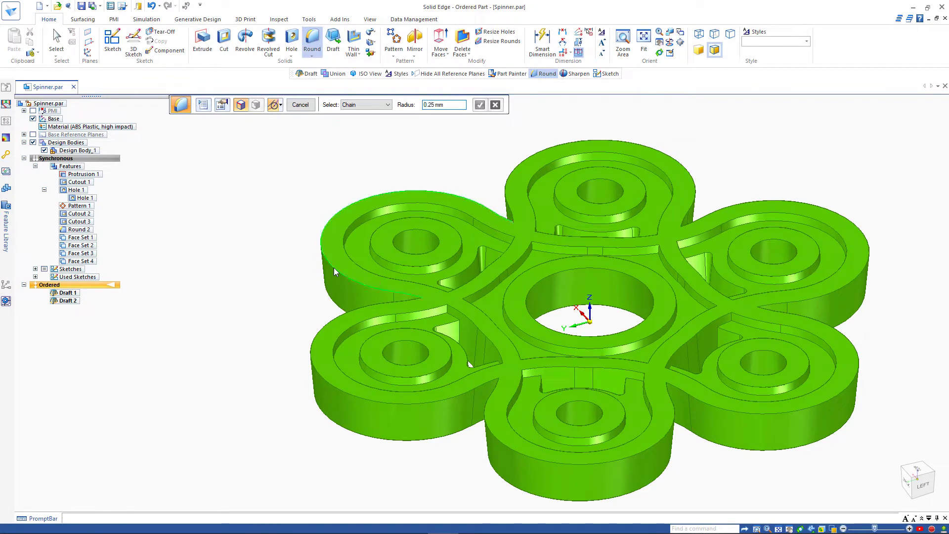
{"action": "left_click", "coordinate": [318, 338]}
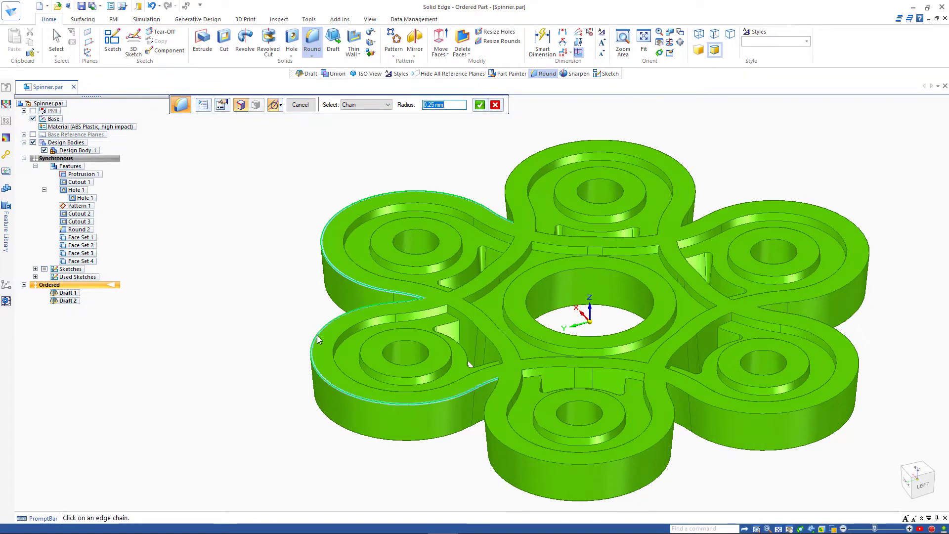
{"action": "key", "text": "Return"}
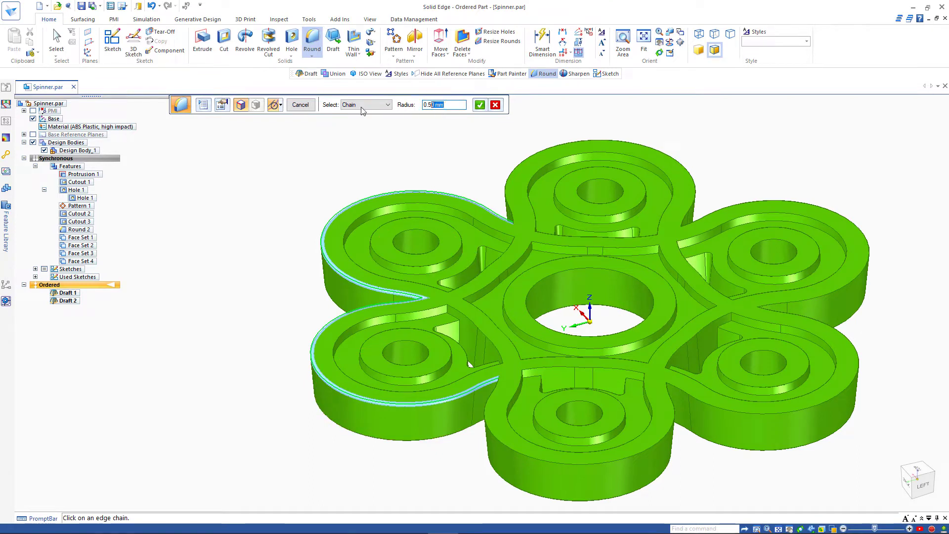
{"action": "type", "text": "1"}
{"action": "key", "text": "Return"}
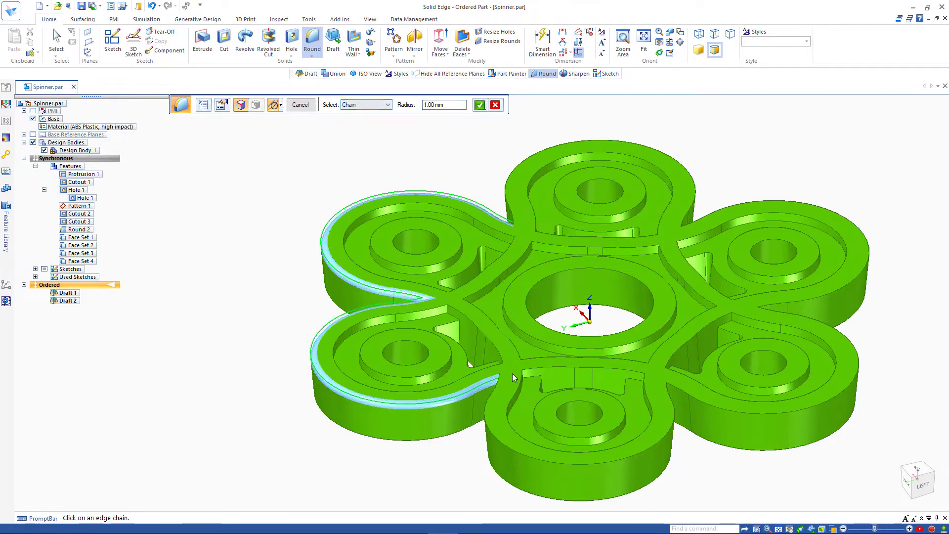
{"action": "left_click", "coordinate": [566, 457]}
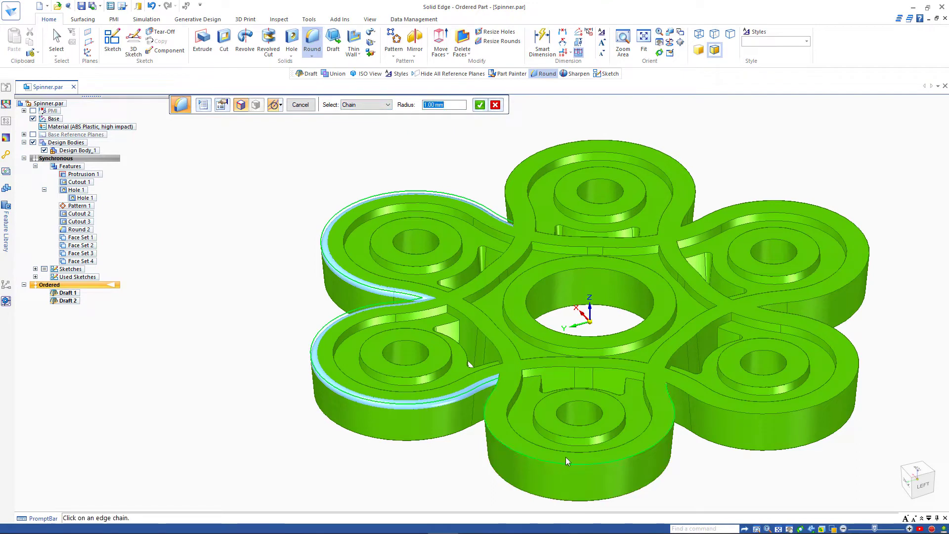
{"action": "left_click", "coordinate": [690, 397]}
{"action": "left_click", "coordinate": [813, 296]}
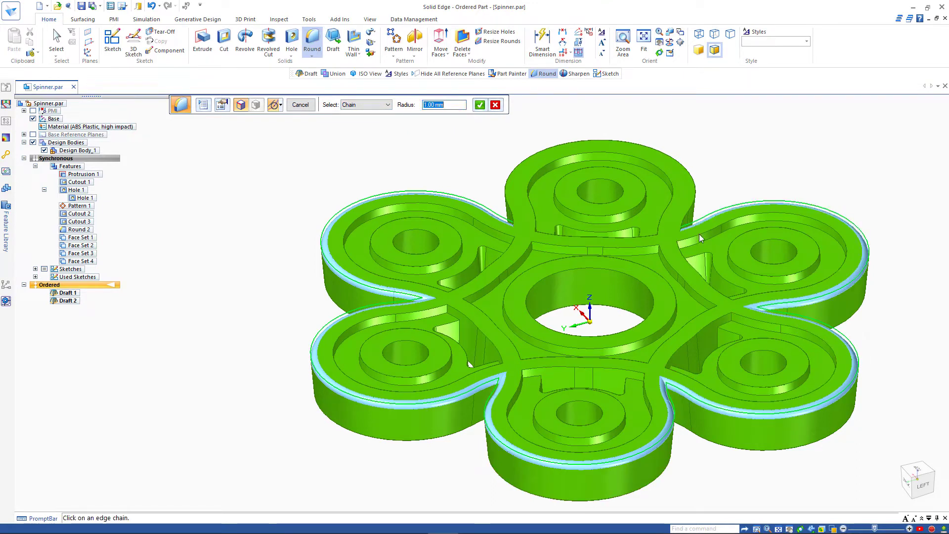
{"action": "left_click", "coordinate": [690, 217]}
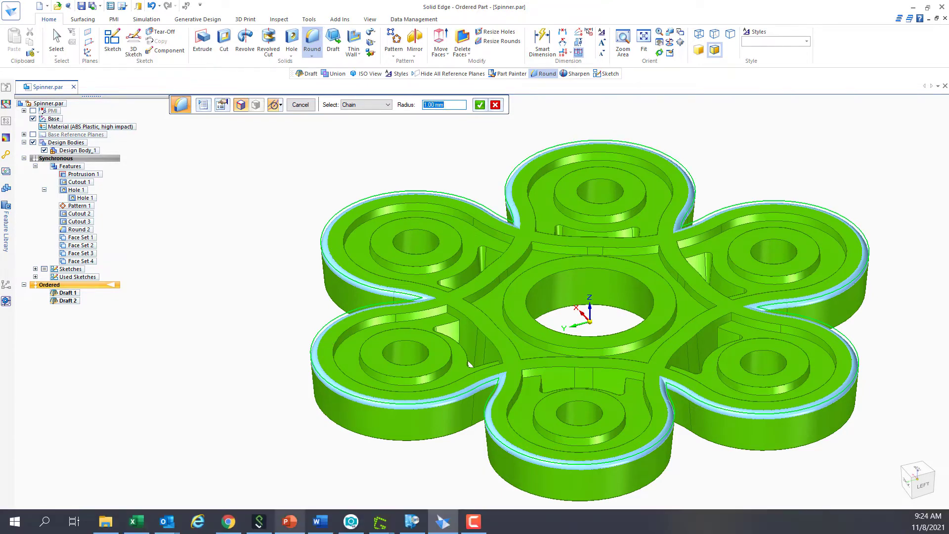
Step: Add the lobes' underside edge chains and compute the 1 mm Round 4
{"action": "middle_click_drag", "start_coordinate": [293, 512], "coordinate": [456, 192]}
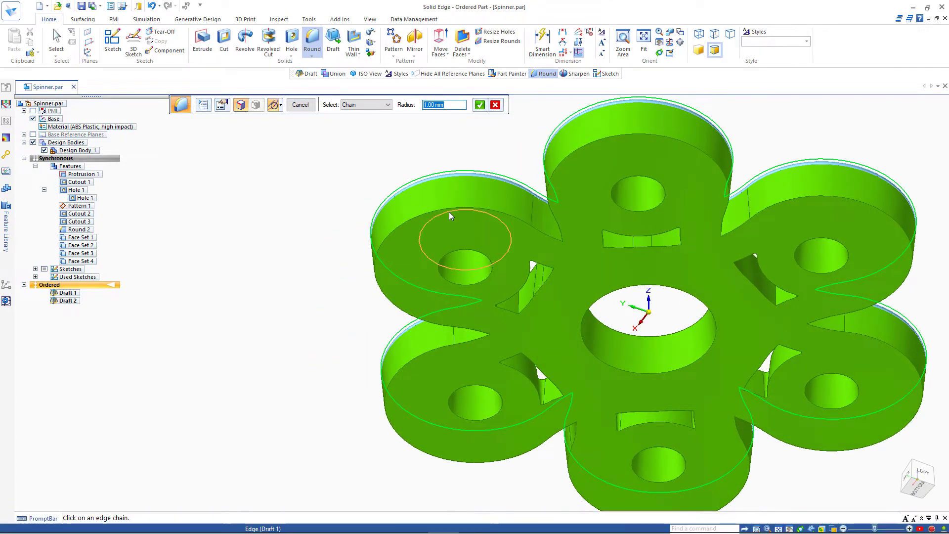
{"action": "left_click", "coordinate": [553, 236]}
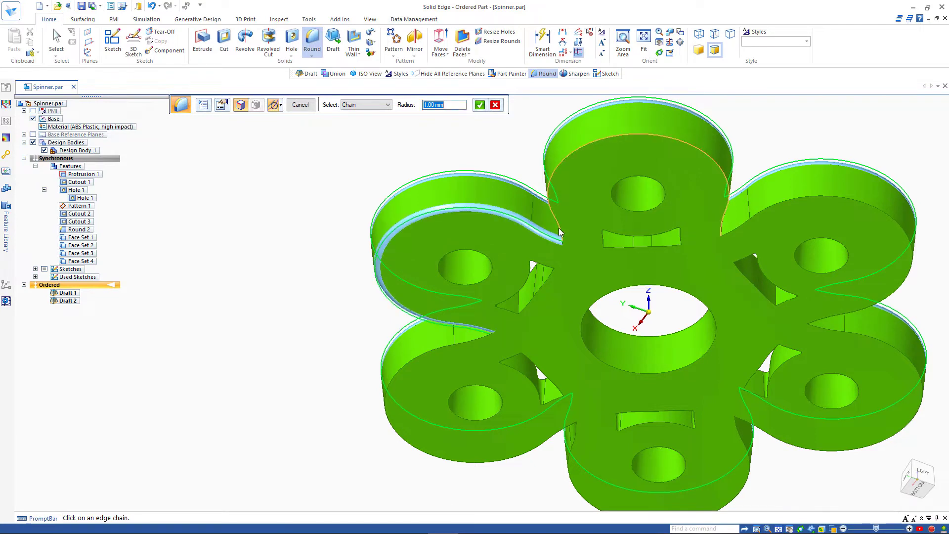
{"action": "left_click", "coordinate": [559, 232]}
{"action": "left_click", "coordinate": [725, 236]}
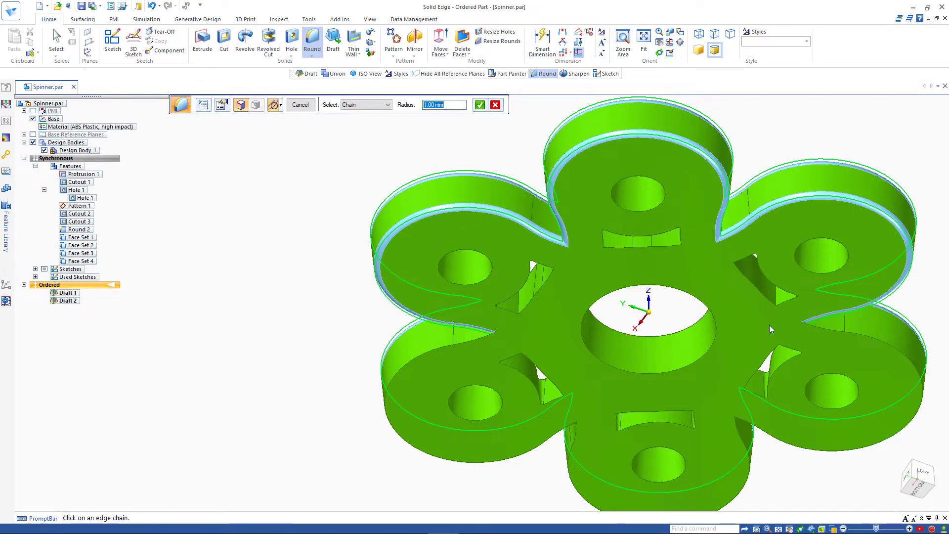
{"action": "left_click", "coordinate": [824, 330]}
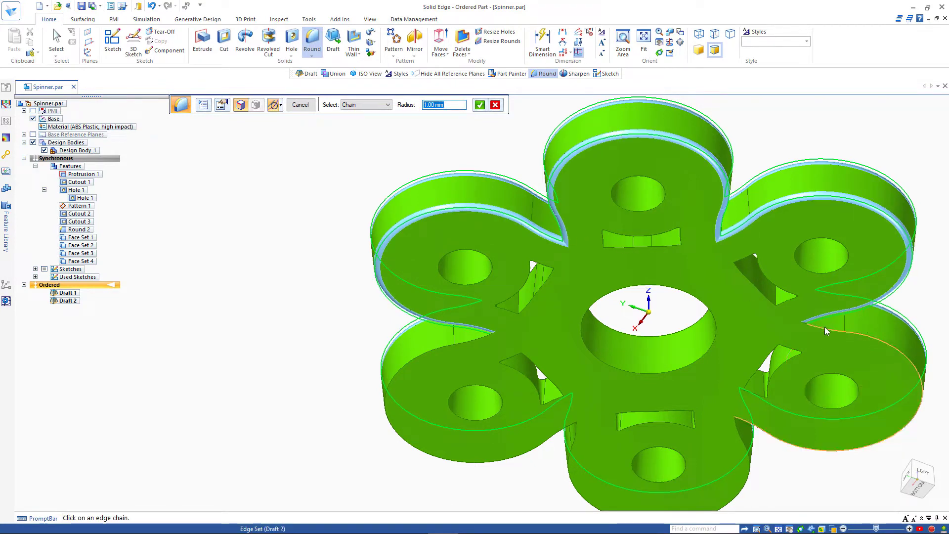
{"action": "left_click", "coordinate": [738, 436]}
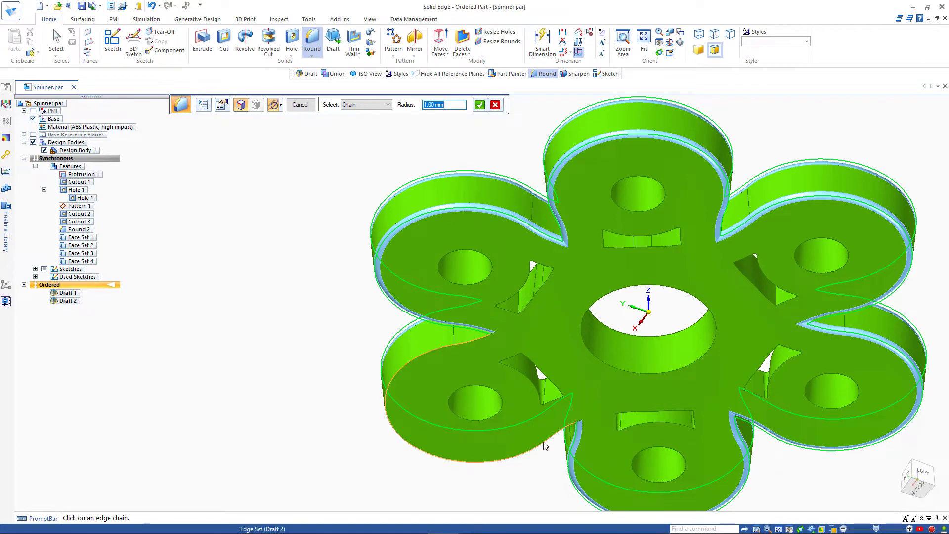
{"action": "key", "text": "ctrl+i"}
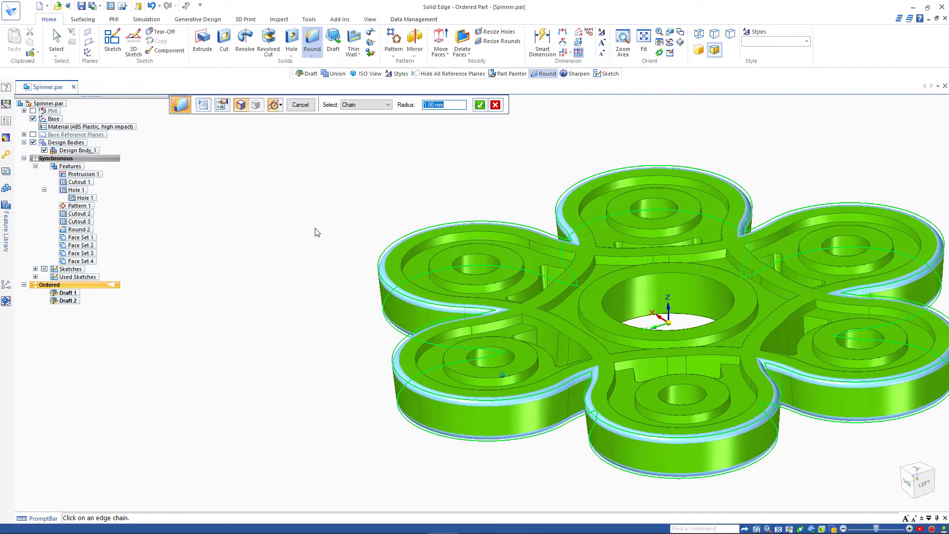
{"action": "right_click", "coordinate": [291, 234]}
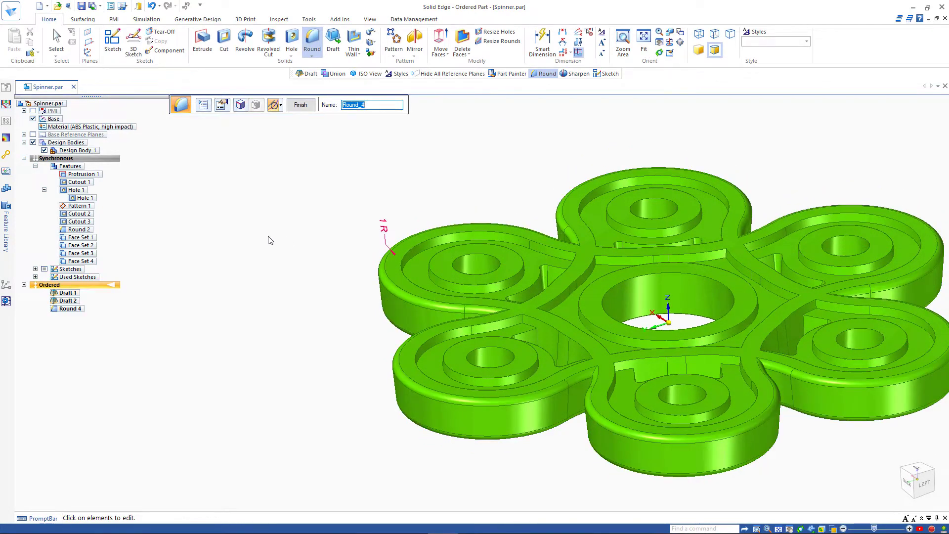
{"action": "middle_click_drag", "start_coordinate": [268, 237], "coordinate": [254, 191]}
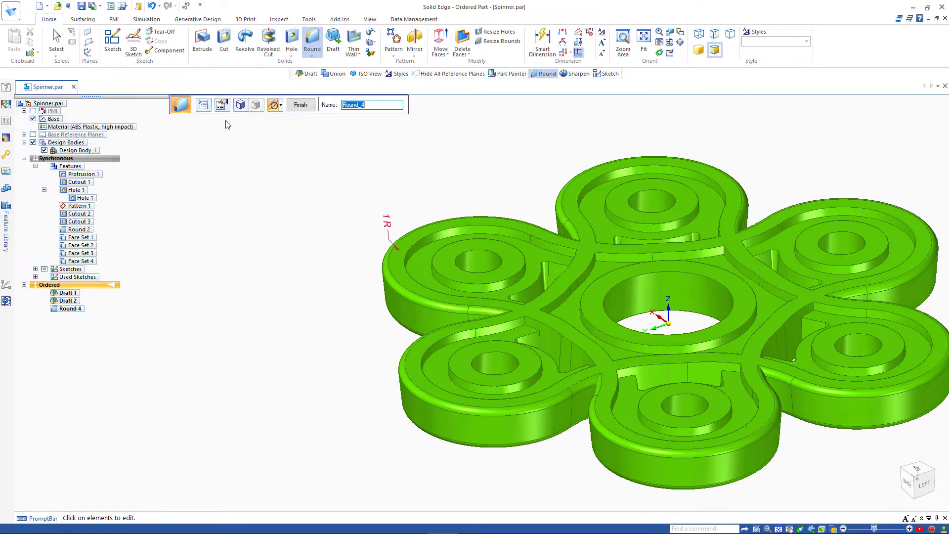
Step: Start a Round with Select set to All Fillets at 0.25 mm and pick up the part's fillets
{"action": "left_click", "coordinate": [306, 41]}
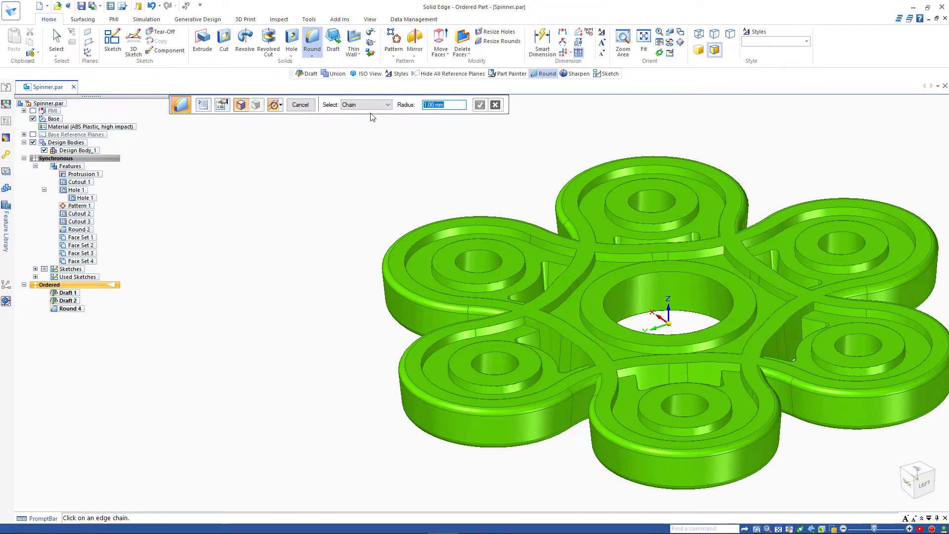
{"action": "left_click", "coordinate": [370, 108]}
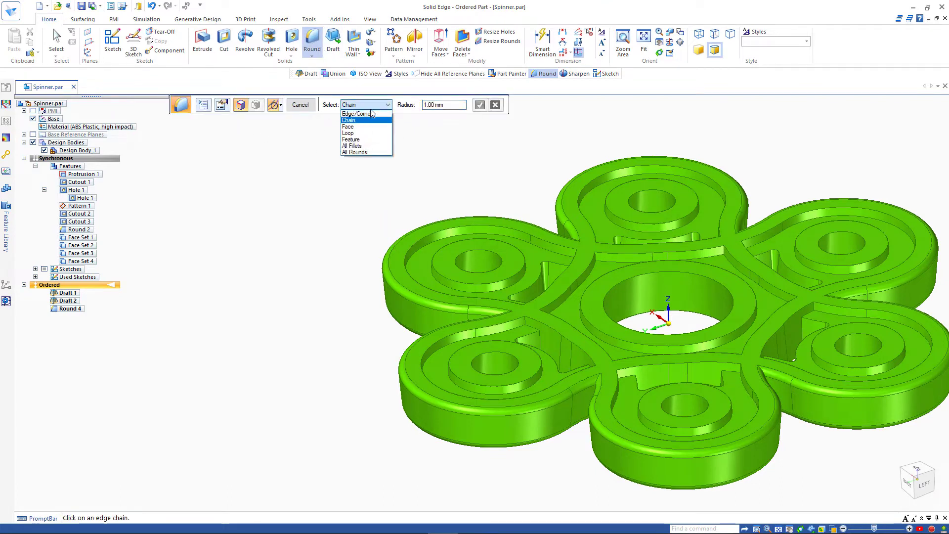
{"action": "left_click", "coordinate": [363, 147]}
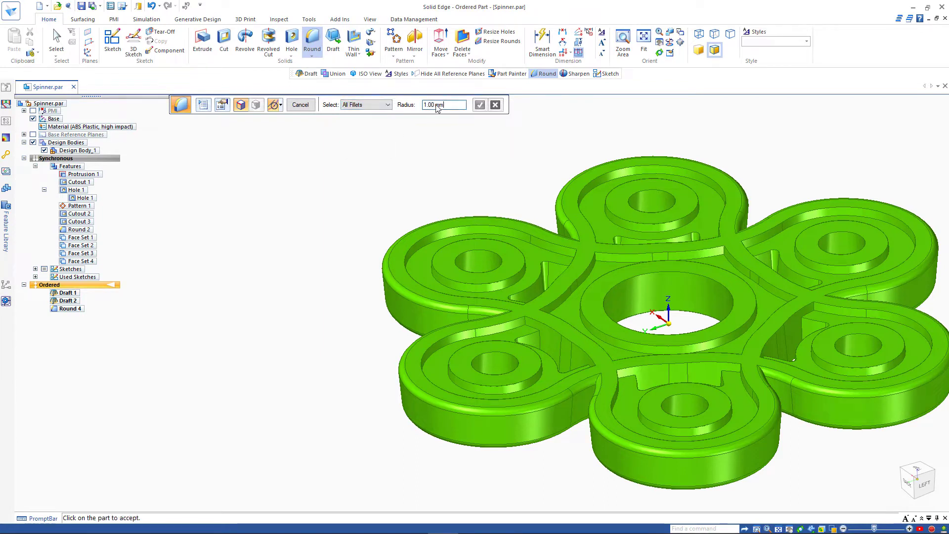
{"action": "type", "text": ".25"}
{"action": "key", "text": "Tab"}
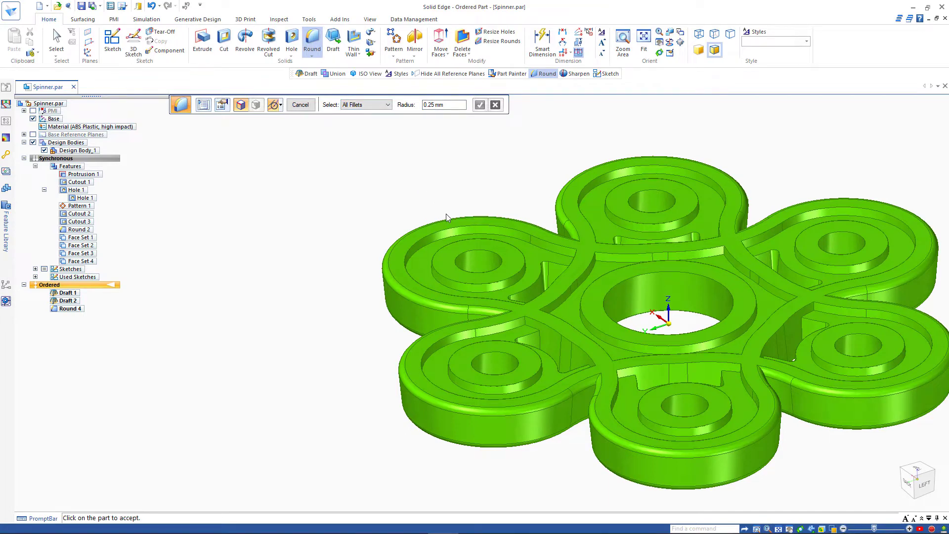
{"action": "left_click", "coordinate": [447, 230]}
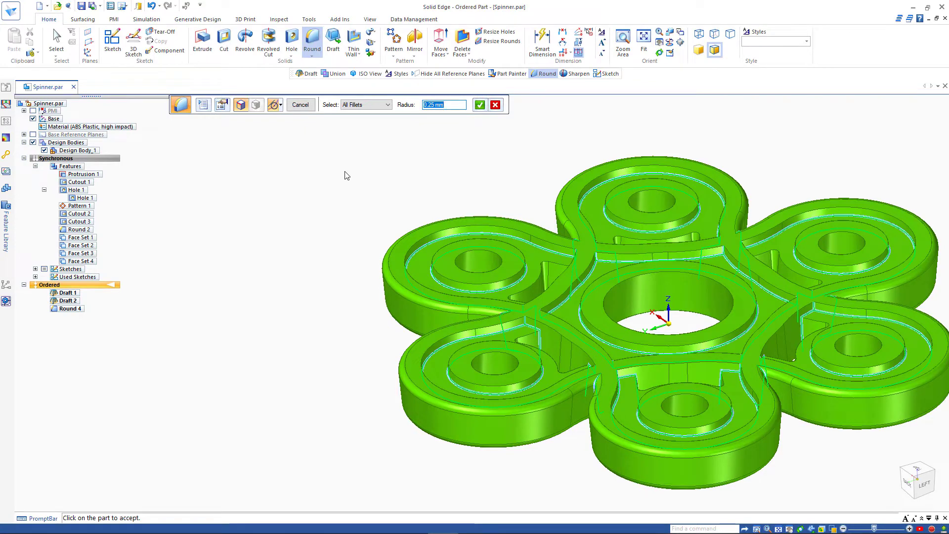
Step: Add All Rounds at 0.50 mm, then accept, compute and finish Round 5
{"action": "left_click", "coordinate": [362, 105]}
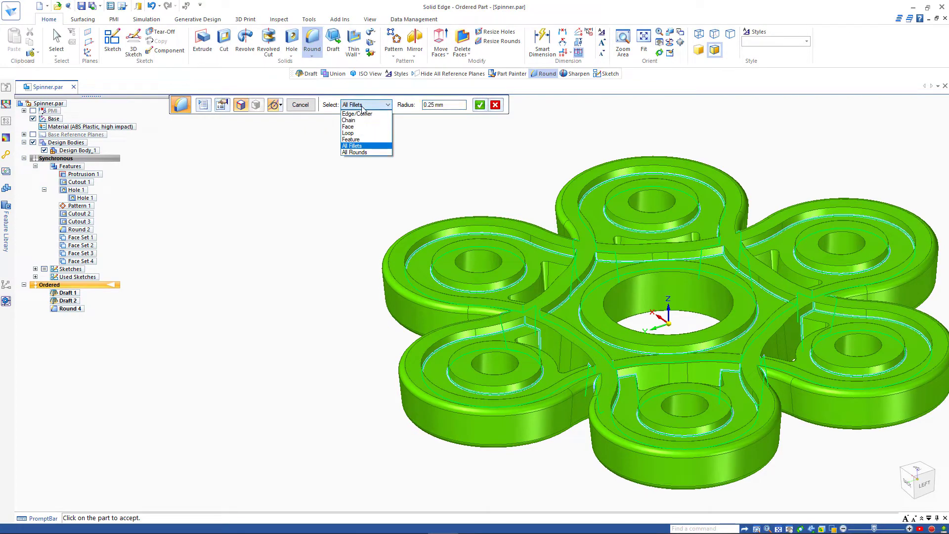
{"action": "left_click", "coordinate": [364, 153]}
{"action": "left_click", "coordinate": [504, 234]}
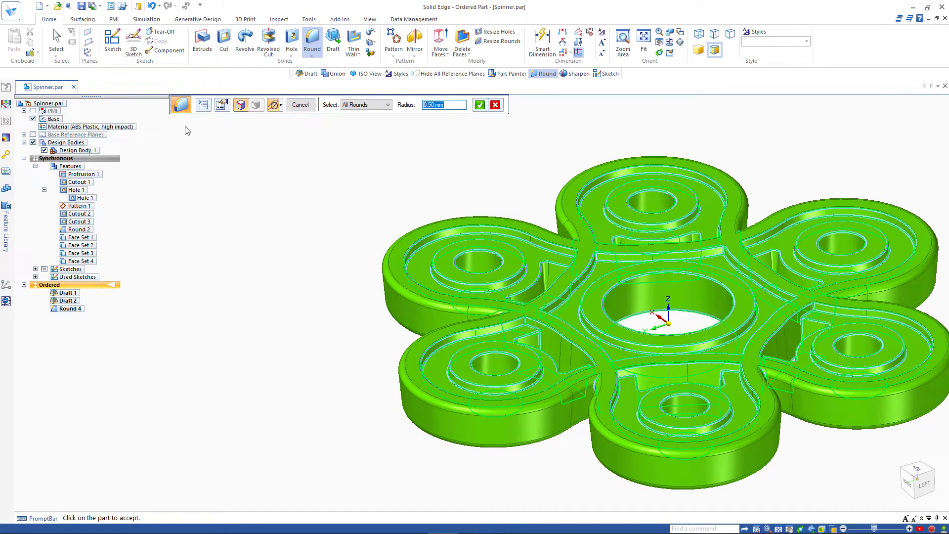
{"action": "key", "text": "Return"}
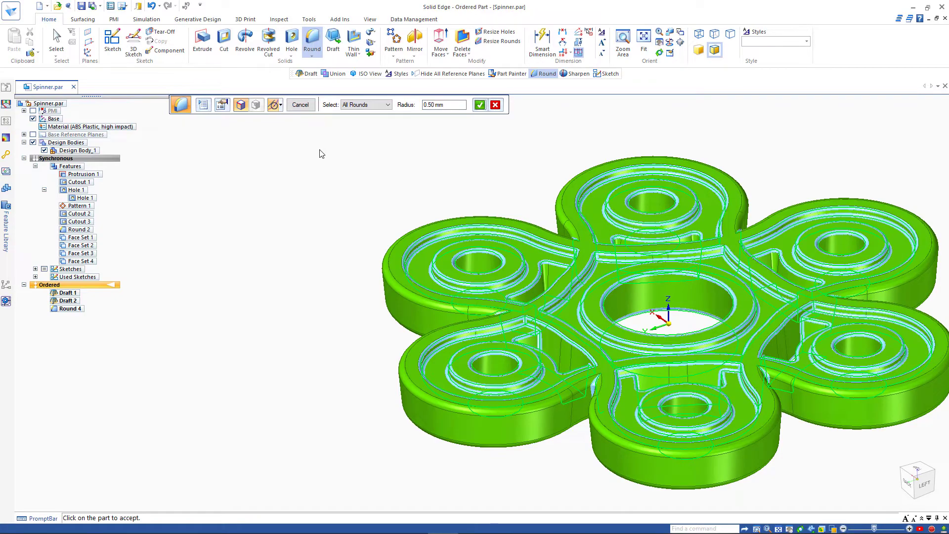
{"action": "middle_click_drag", "start_coordinate": [321, 153], "coordinate": [313, 190]}
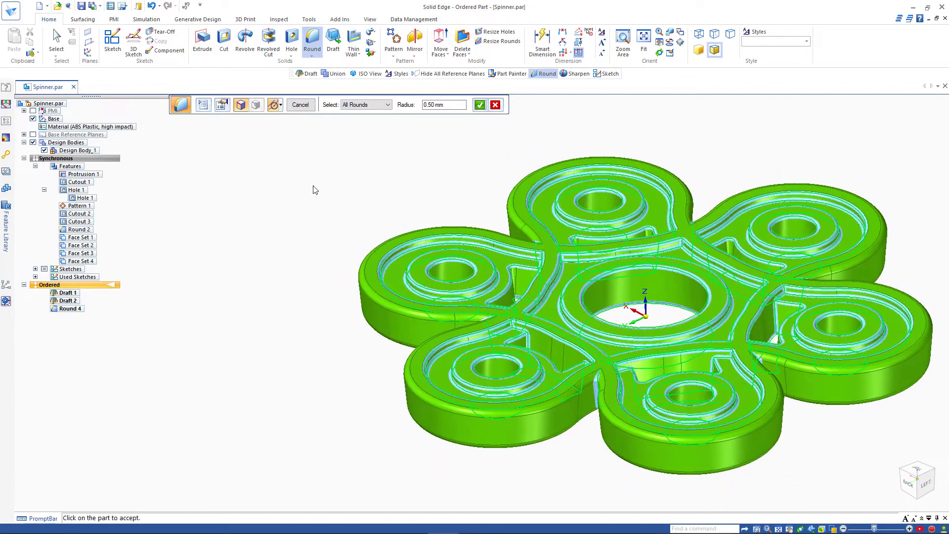
{"action": "left_click", "coordinate": [481, 106]}
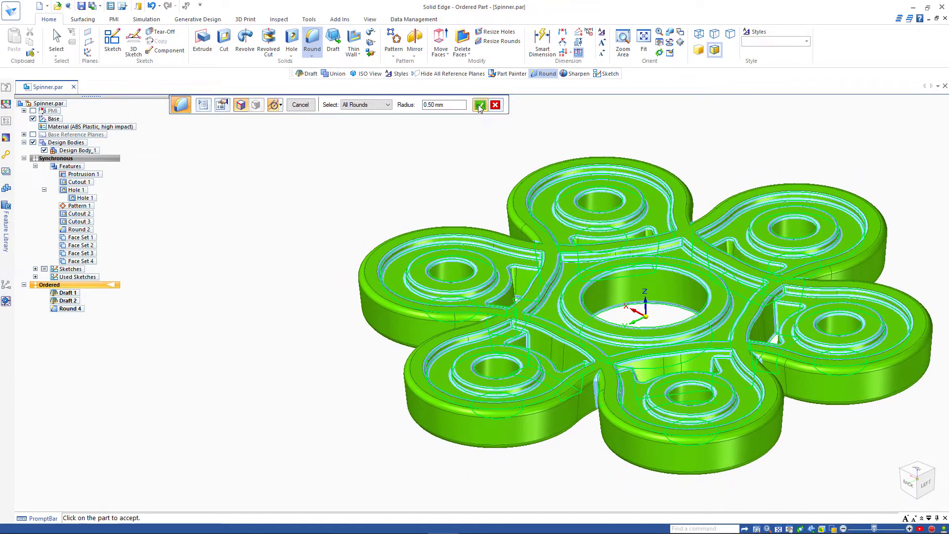
{"action": "right_click", "coordinate": [323, 179]}
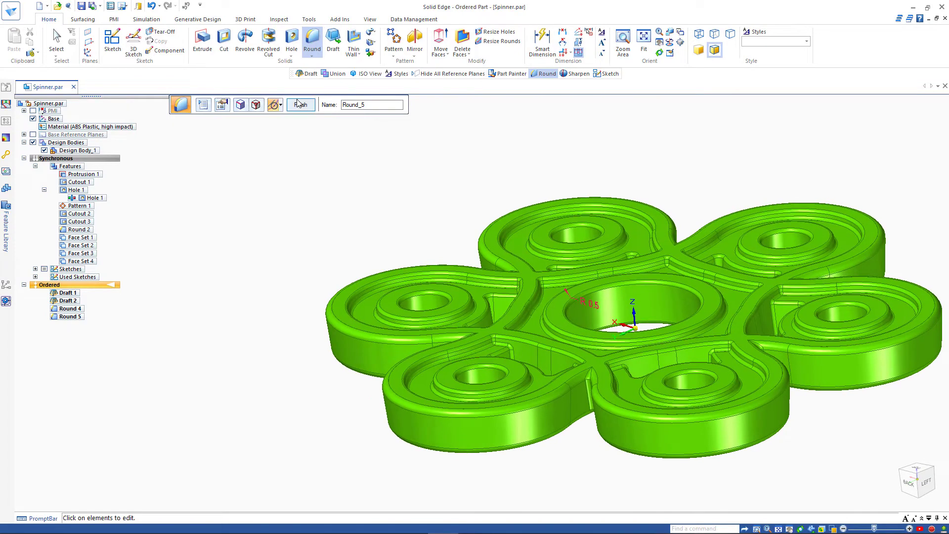
{"action": "left_click", "coordinate": [299, 105]}
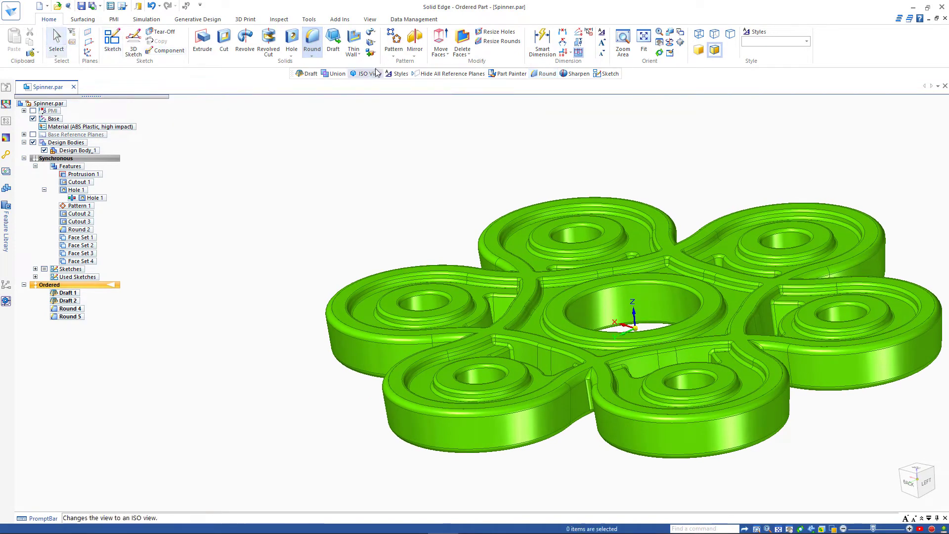
Step: Switch Draft Face Analysis Show back on and orbit to review the red, yellow and blue faces
{"action": "left_click", "coordinate": [370, 19]}
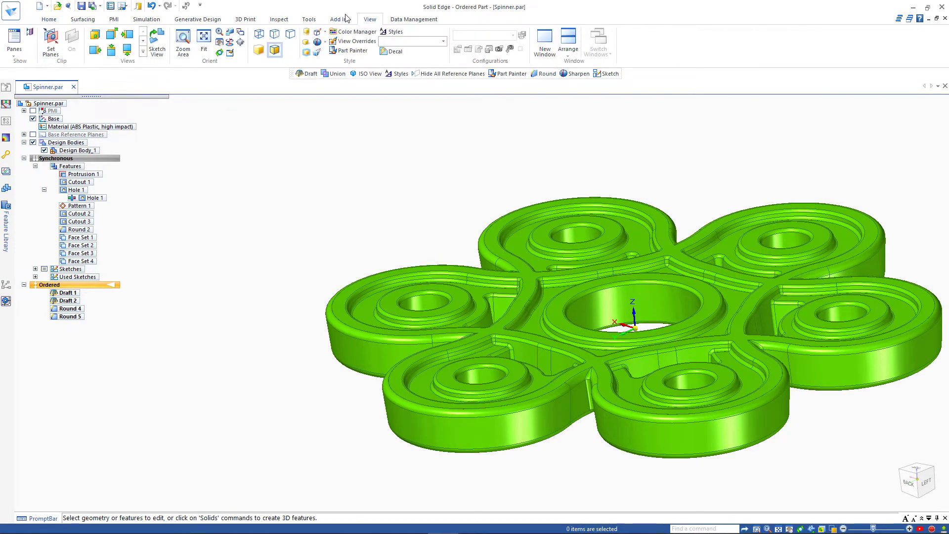
{"action": "left_click", "coordinate": [291, 20]}
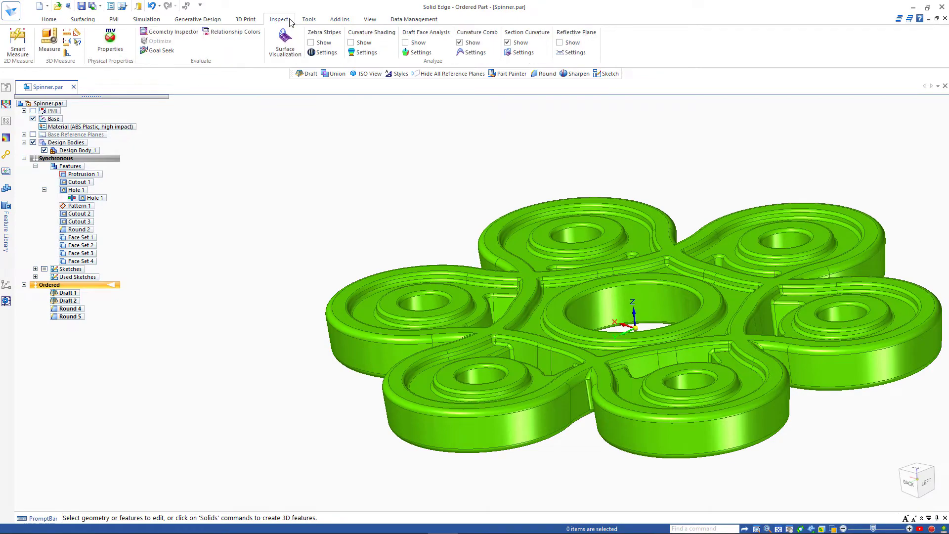
{"action": "left_click", "coordinate": [408, 42]}
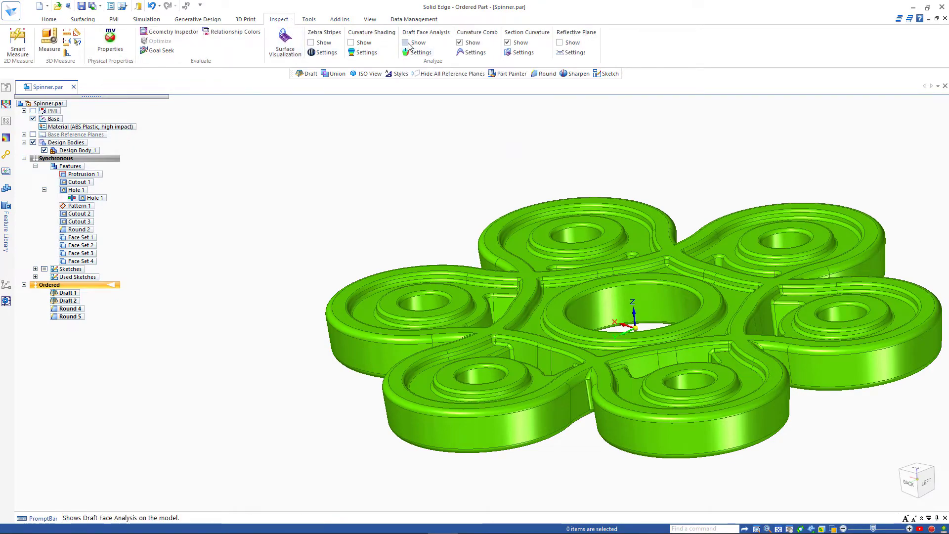
{"action": "middle_click_drag", "start_coordinate": [379, 136], "coordinate": [290, 244]}
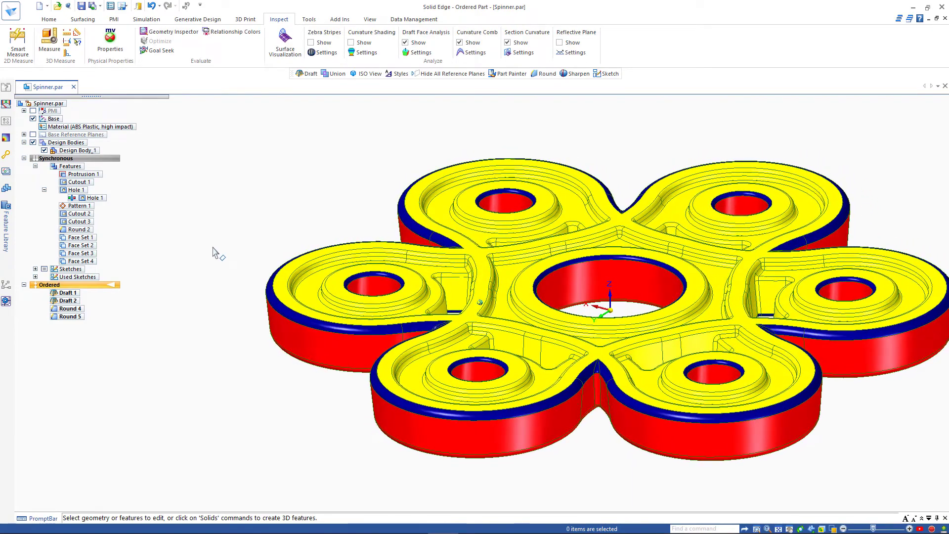
{"action": "left_click", "coordinate": [49, 20]}
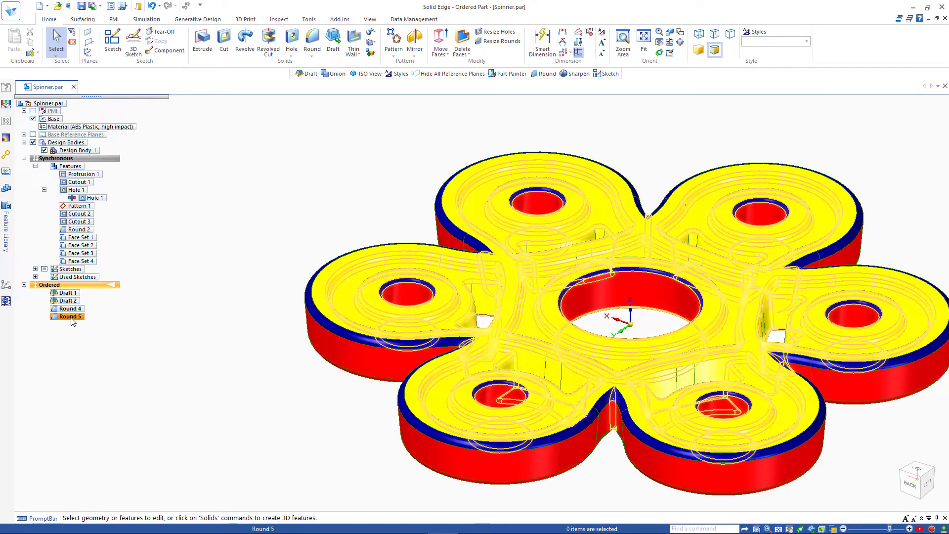
Step: Reopen Round 4's definition and return to its selection step
{"action": "left_click", "coordinate": [68, 300]}
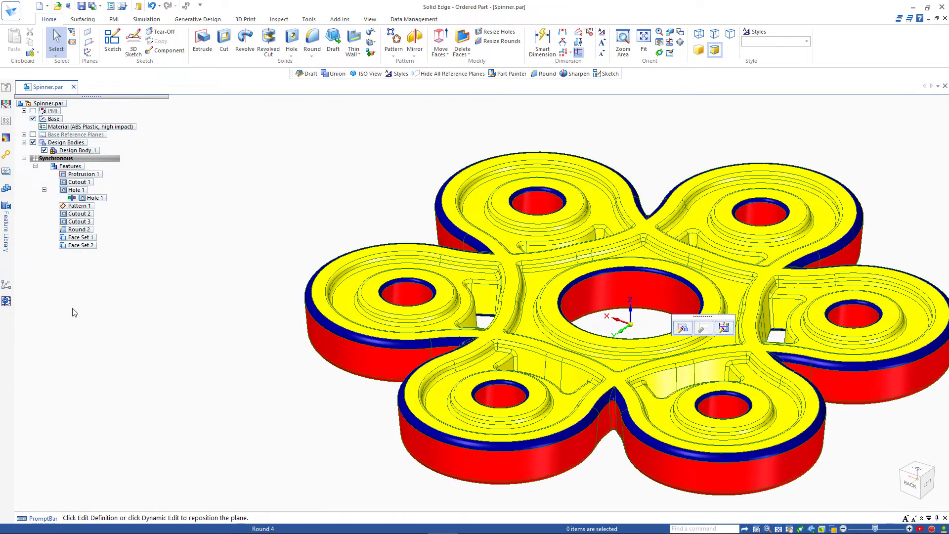
{"action": "left_click", "coordinate": [681, 329]}
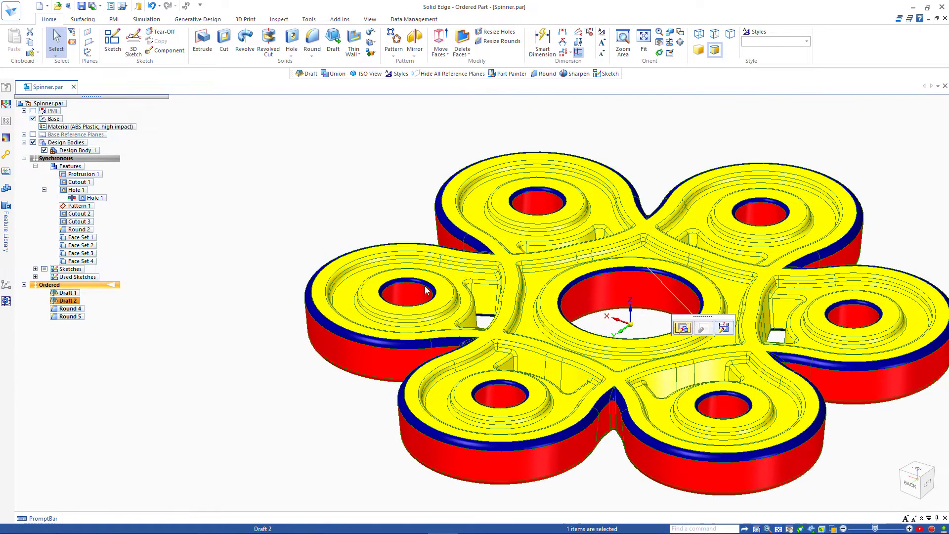
{"action": "middle_click_drag", "start_coordinate": [253, 259], "coordinate": [243, 258]}
{"action": "left_click", "coordinate": [241, 106]}
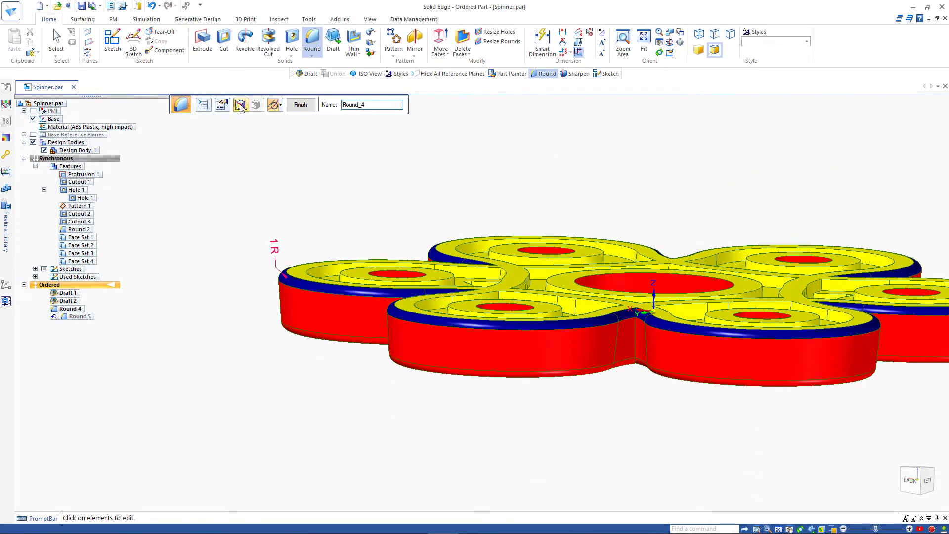
Step: Redefine Round 4 using the spinner's whole top face at 1.00 mm and finish it
{"action": "middle_click_drag", "start_coordinate": [197, 167], "coordinate": [366, 111]}
{"action": "left_click", "coordinate": [366, 104]}
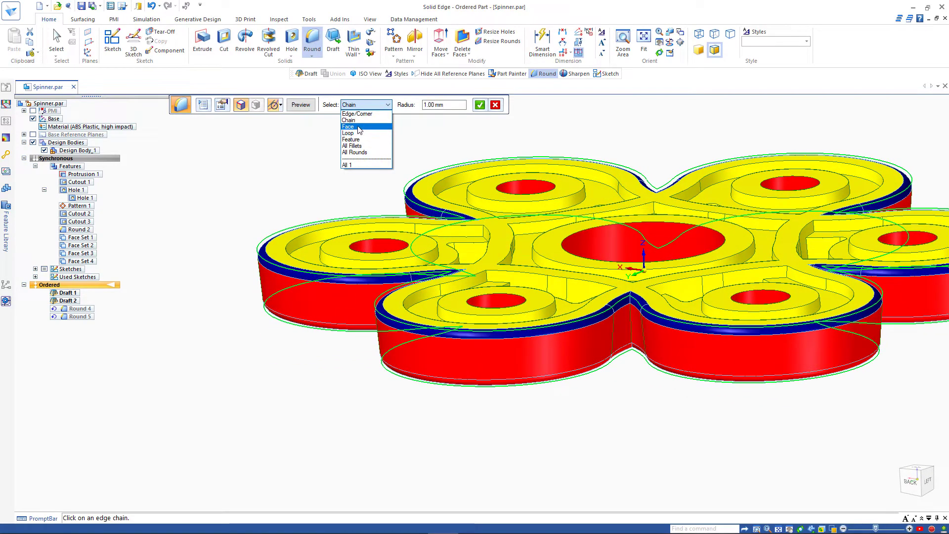
{"action": "left_click", "coordinate": [359, 128]}
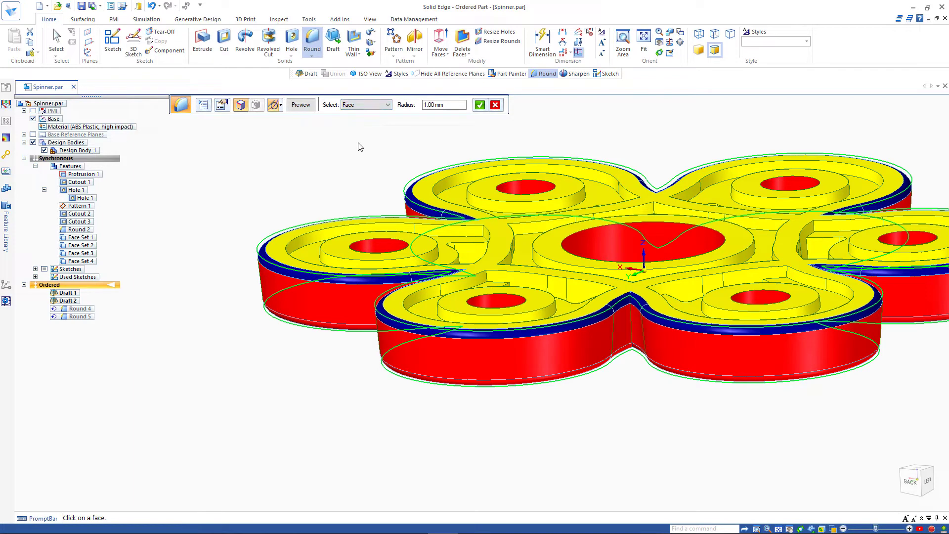
{"action": "left_click", "coordinate": [280, 247]}
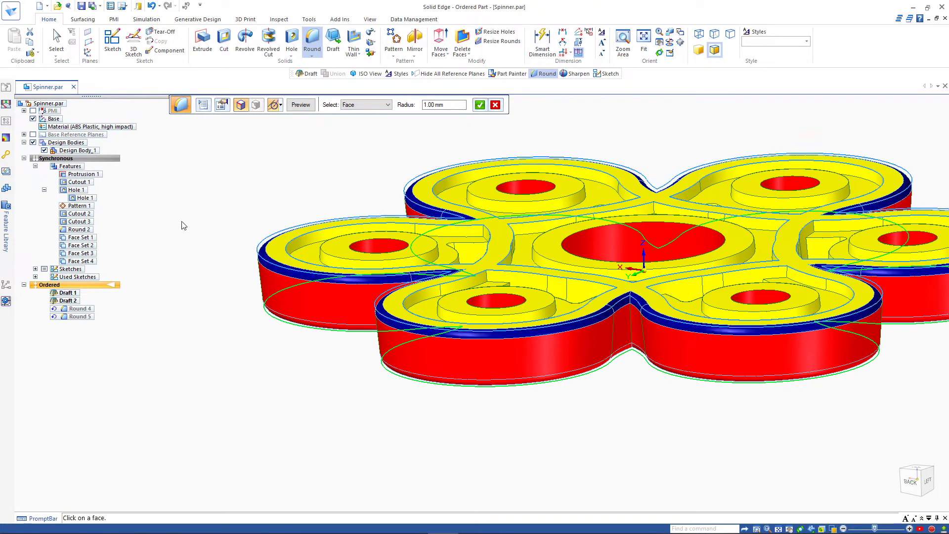
{"action": "left_click", "coordinate": [479, 106]}
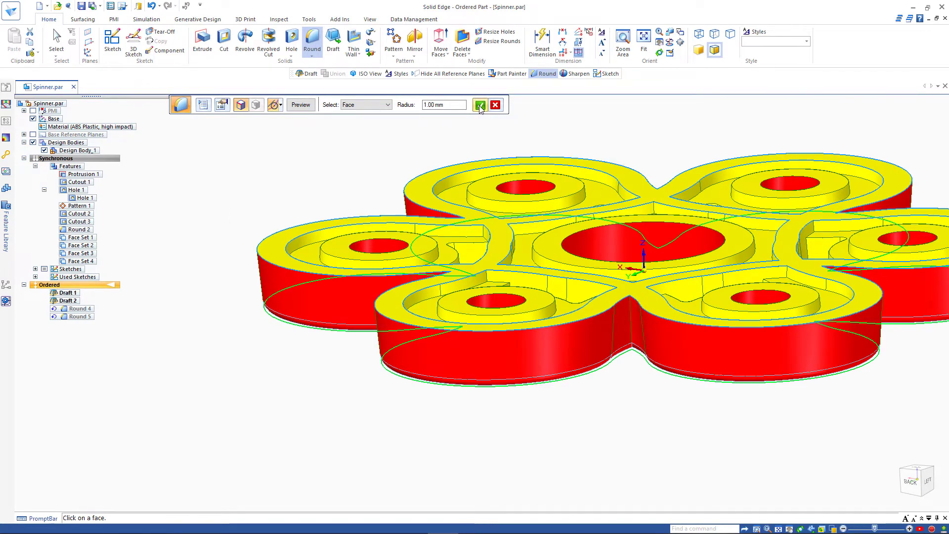
{"action": "left_click", "coordinate": [305, 108]}
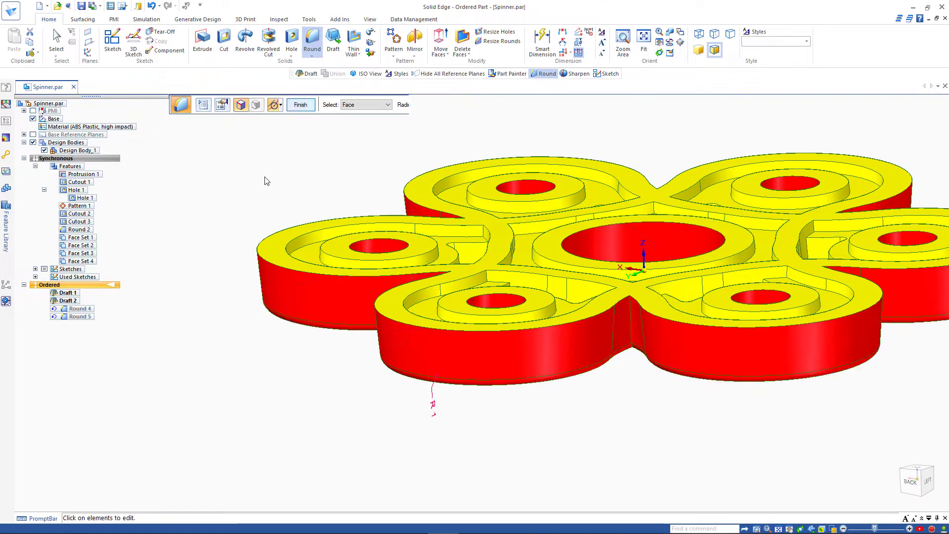
{"action": "left_click", "coordinate": [305, 106]}
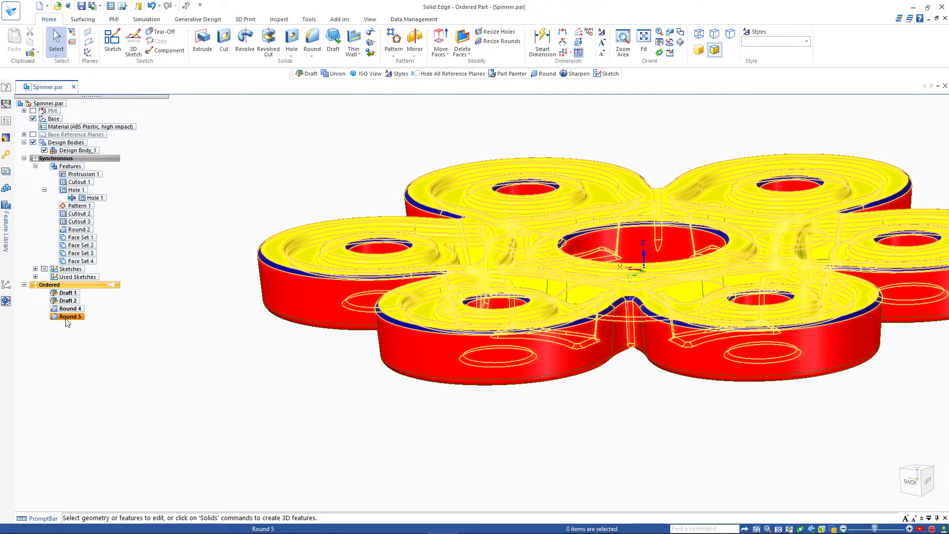
Step: Reopen Round 5's edges and deselect the top rims of all six lobes
{"action": "left_click", "coordinate": [68, 317]}
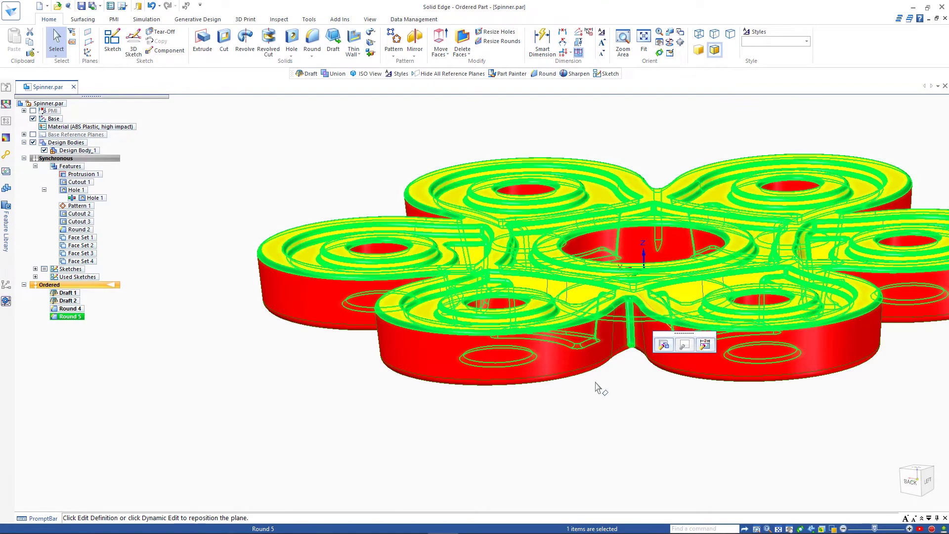
{"action": "left_click", "coordinate": [662, 348]}
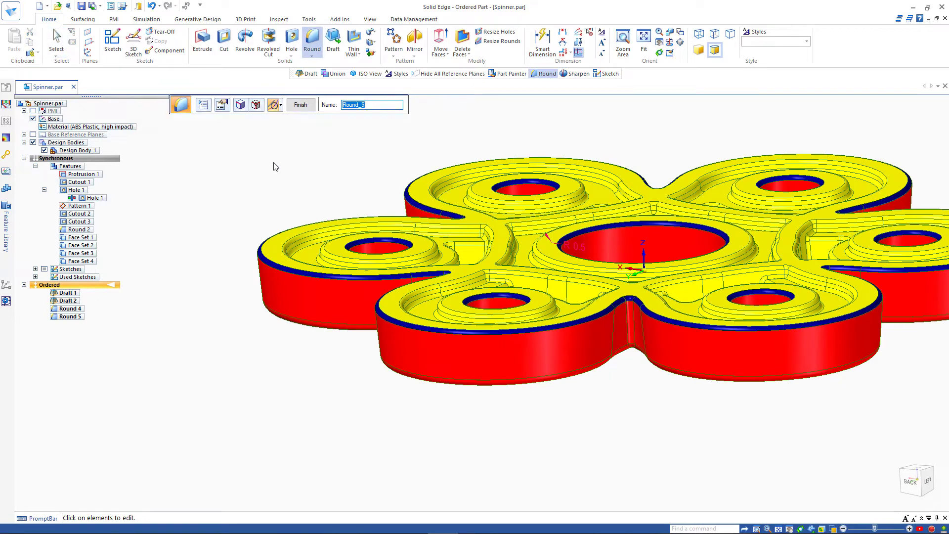
{"action": "left_click", "coordinate": [240, 105]}
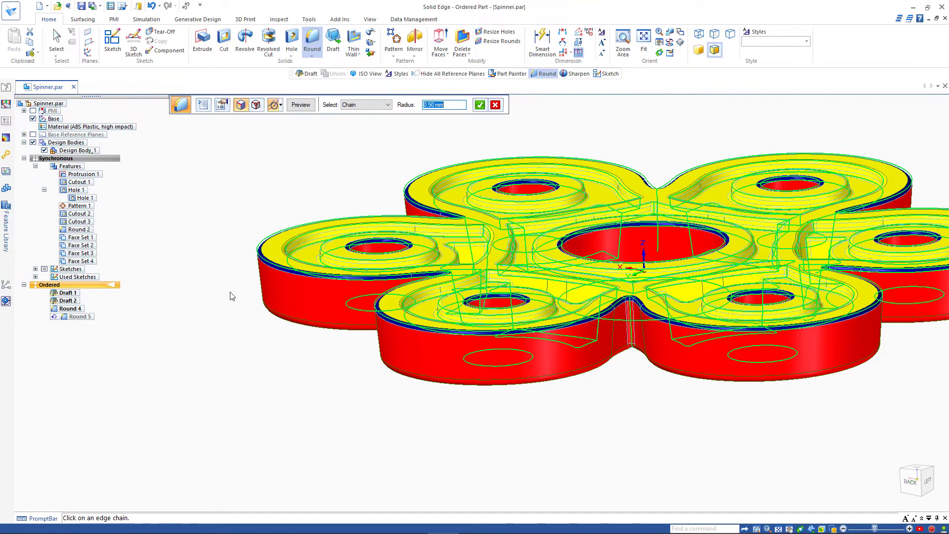
{"action": "left_click", "coordinate": [273, 267]}
{"action": "left_click", "coordinate": [391, 324]}
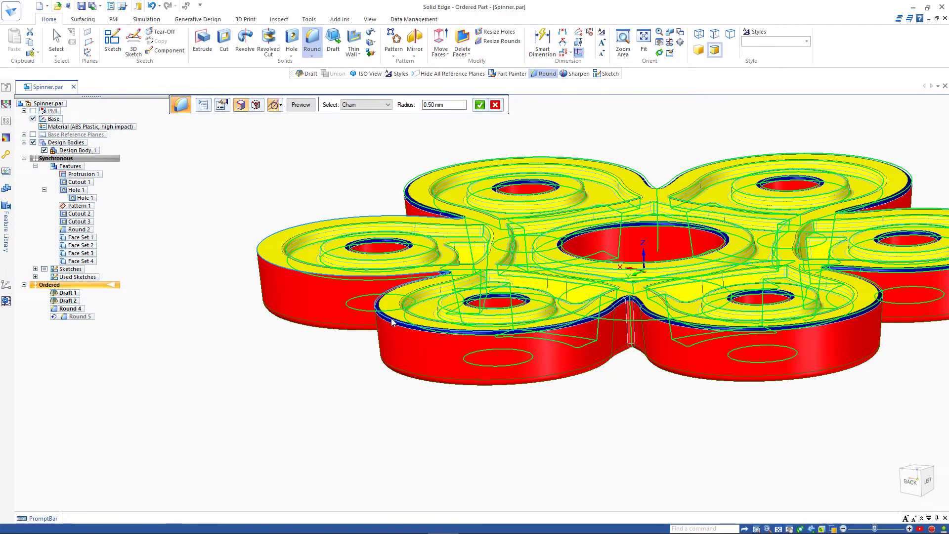
{"action": "left_click", "coordinate": [655, 319]}
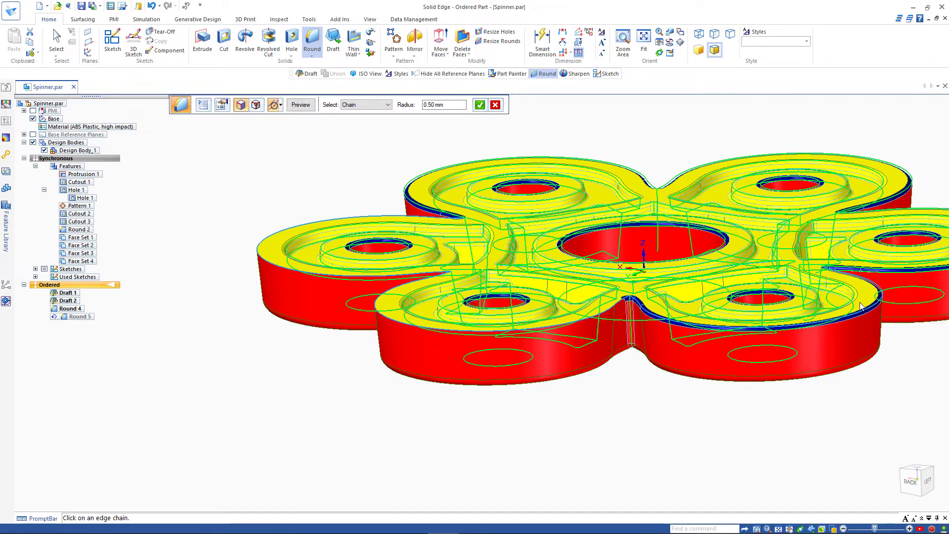
{"action": "left_click", "coordinate": [862, 272]}
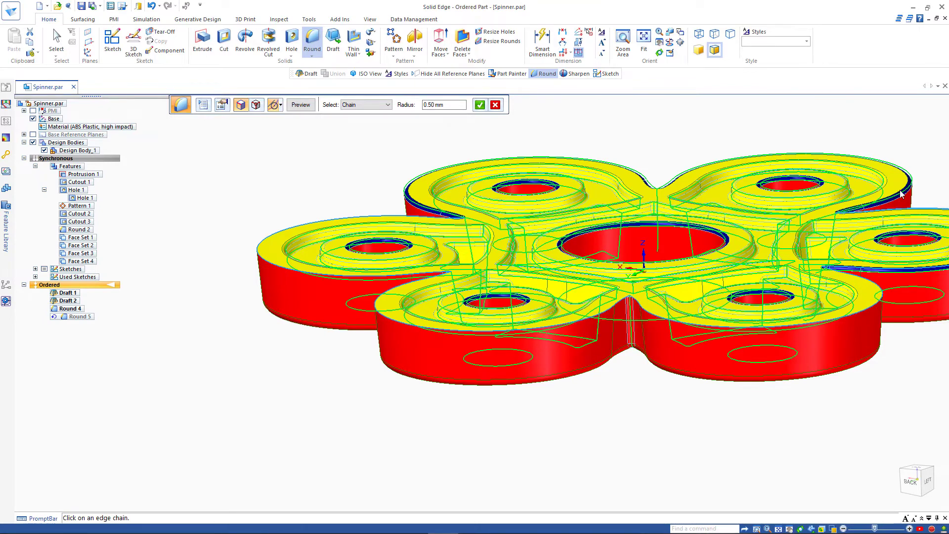
{"action": "left_click", "coordinate": [634, 159]}
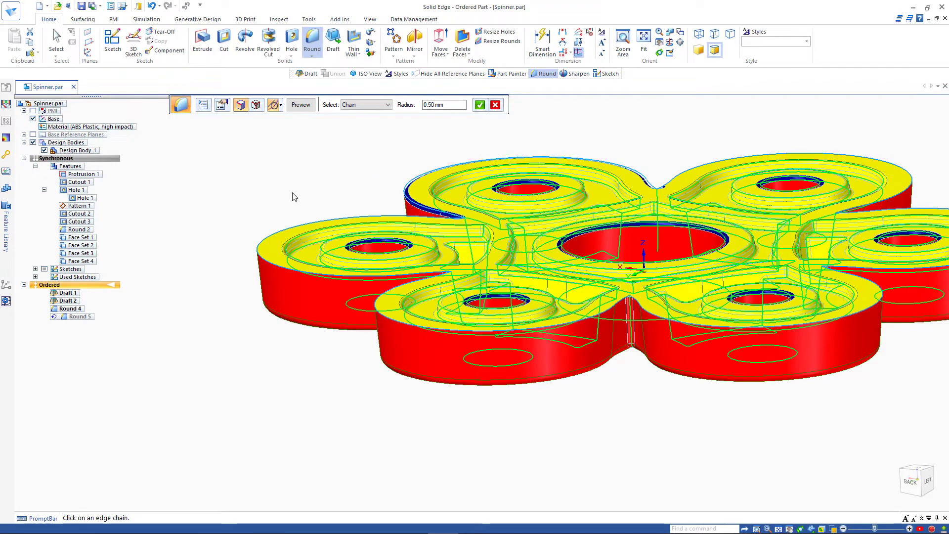
{"action": "left_click", "coordinate": [408, 207]}
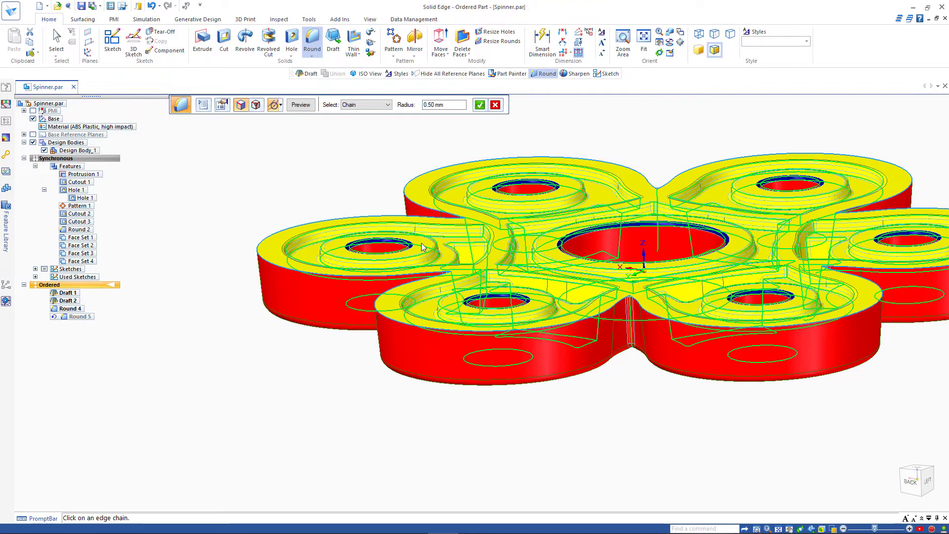
Step: Deselect the central hole edge and finish Round 5 at 0.50 mm
{"action": "scroll", "coordinate": [422, 242], "scroll_direction": "up", "scroll_amount": 3}
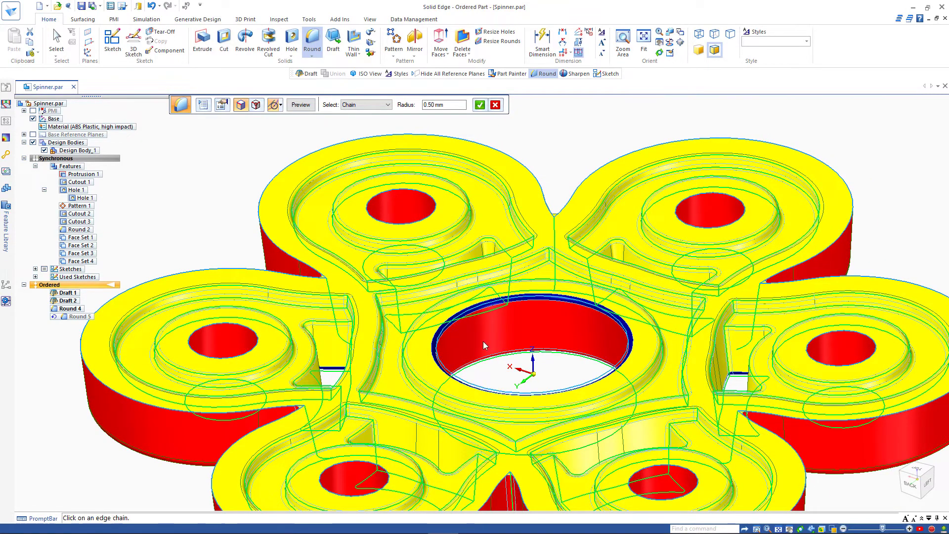
{"action": "key", "text": "ctrl"}
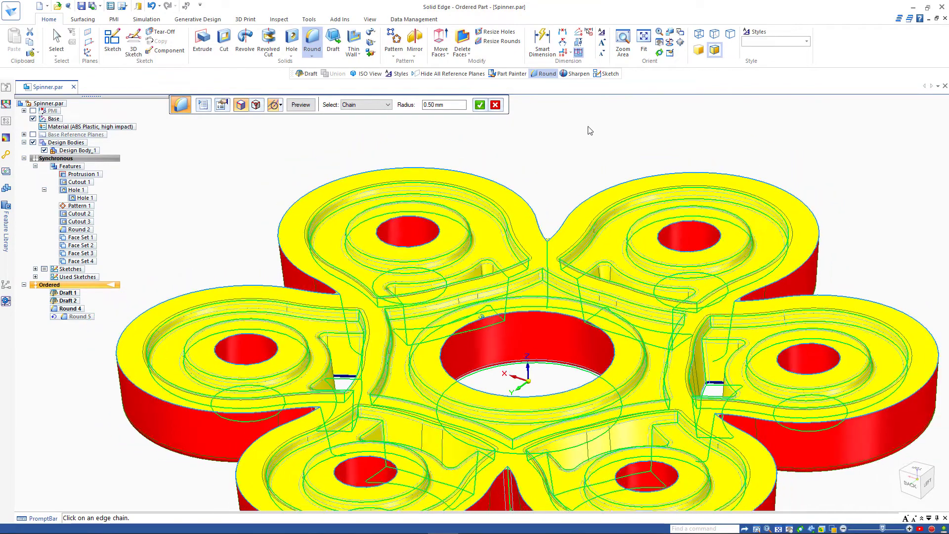
{"action": "left_click", "coordinate": [479, 105]}
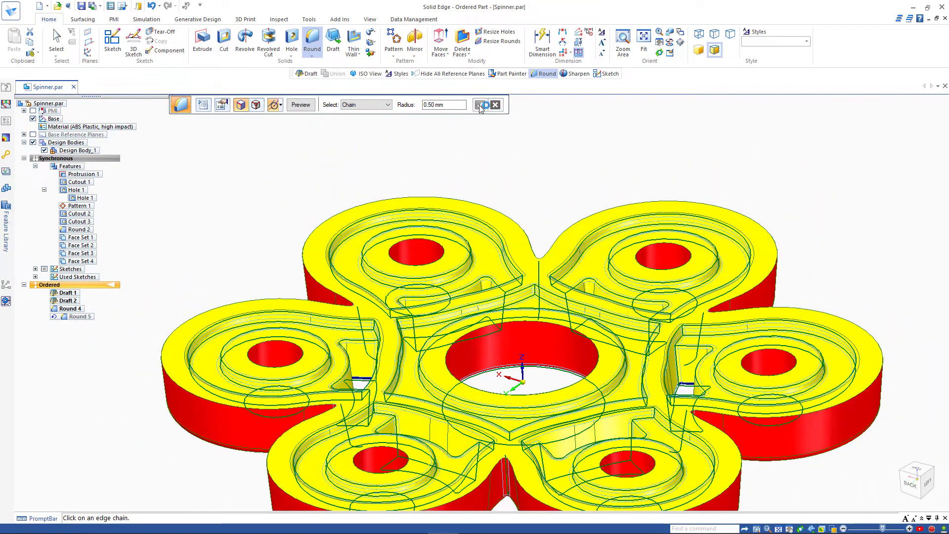
{"action": "left_click", "coordinate": [301, 105]}
{"action": "left_click", "coordinate": [301, 105]}
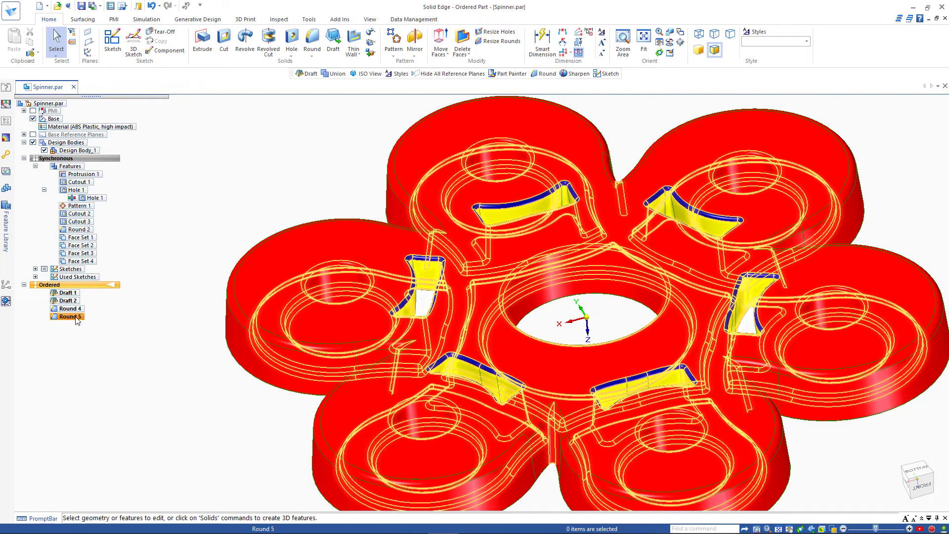
Step: Reopen Round 5's definition at its edge chain selection step
{"action": "left_click", "coordinate": [67, 300]}
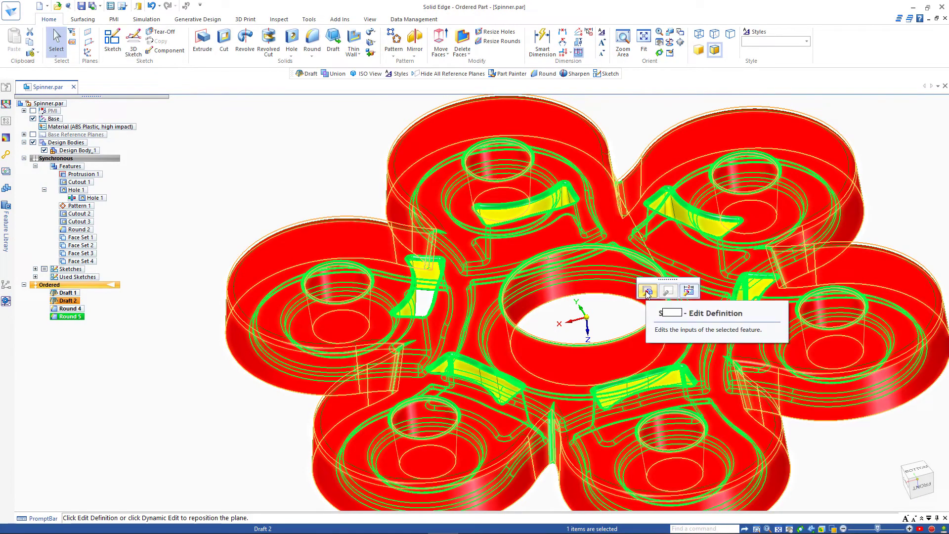
{"action": "left_click", "coordinate": [645, 291]}
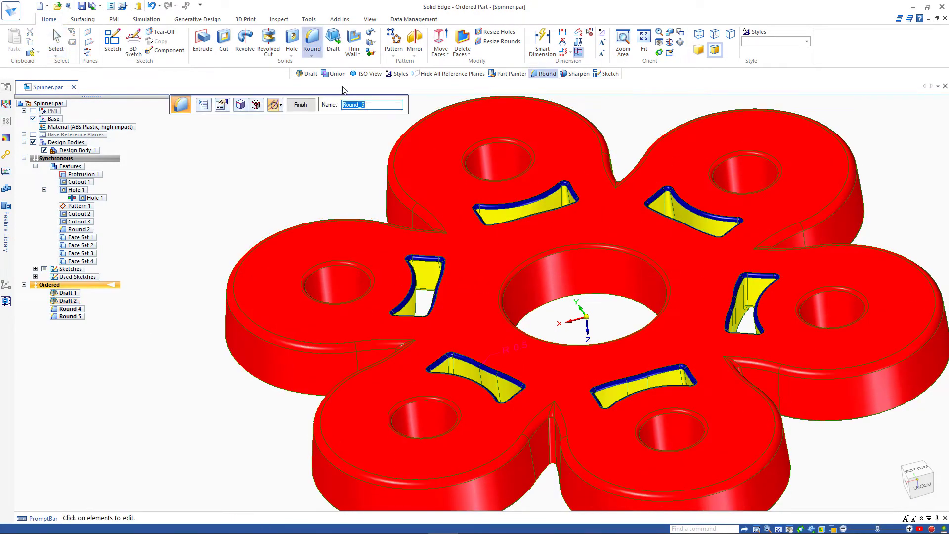
{"action": "left_click", "coordinate": [256, 105]}
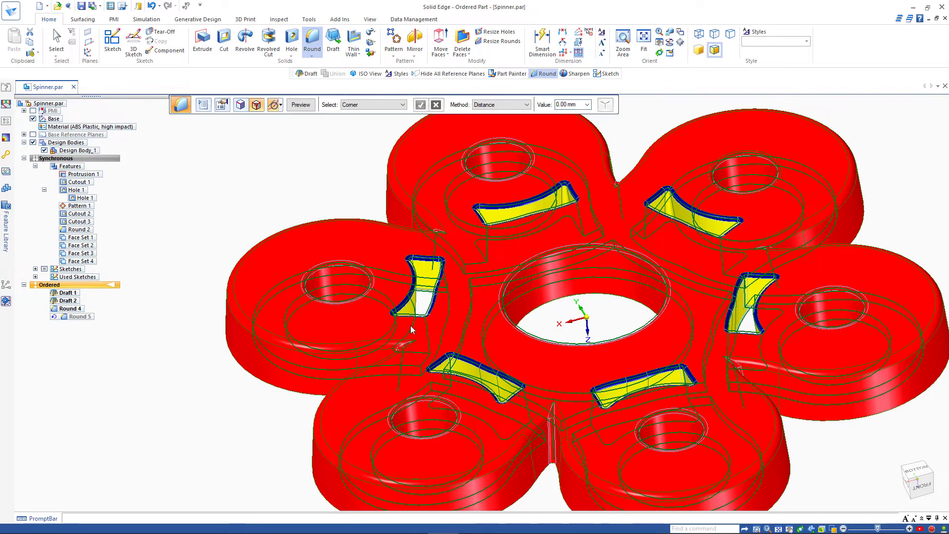
{"action": "scroll", "coordinate": [410, 326], "scroll_direction": "up", "scroll_amount": 5}
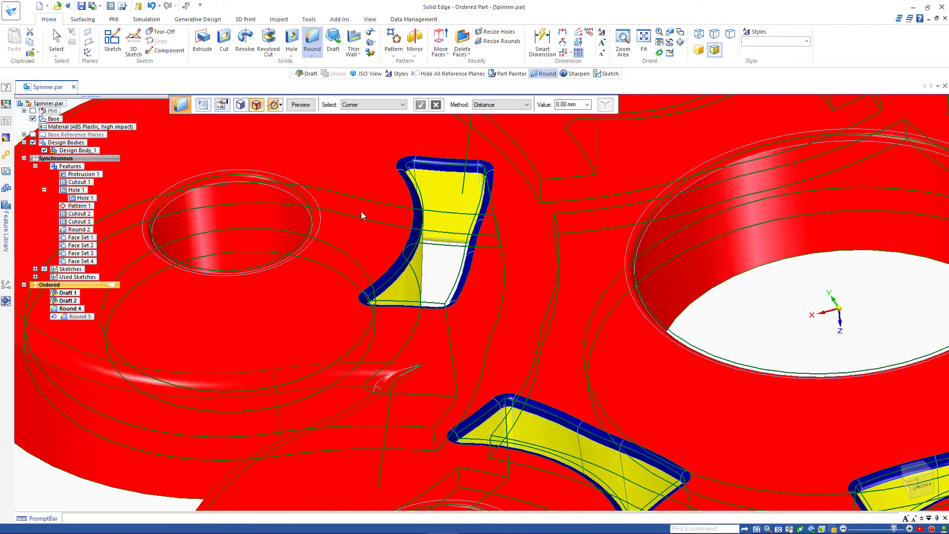
{"action": "left_click", "coordinate": [241, 104]}
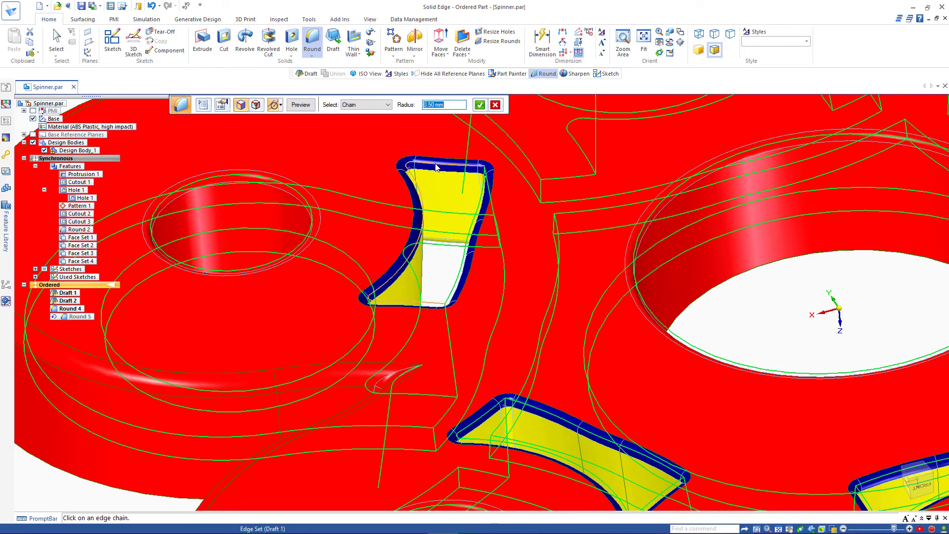
Step: Deselect the slot cutouts' edge chains, then preview and finish Round 5 at 0.50 mm
{"action": "left_click", "coordinate": [436, 167]}
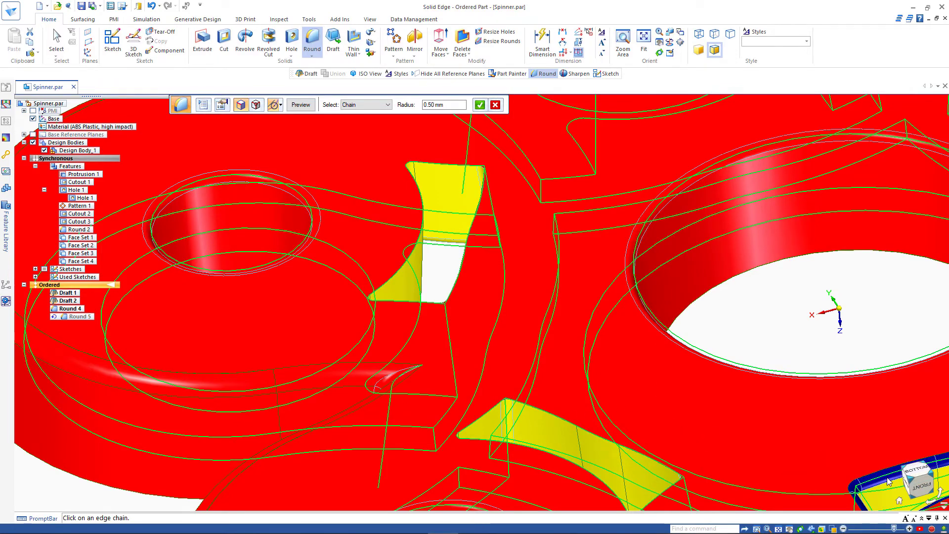
{"action": "scroll", "coordinate": [859, 462], "scroll_direction": "down", "scroll_amount": 3}
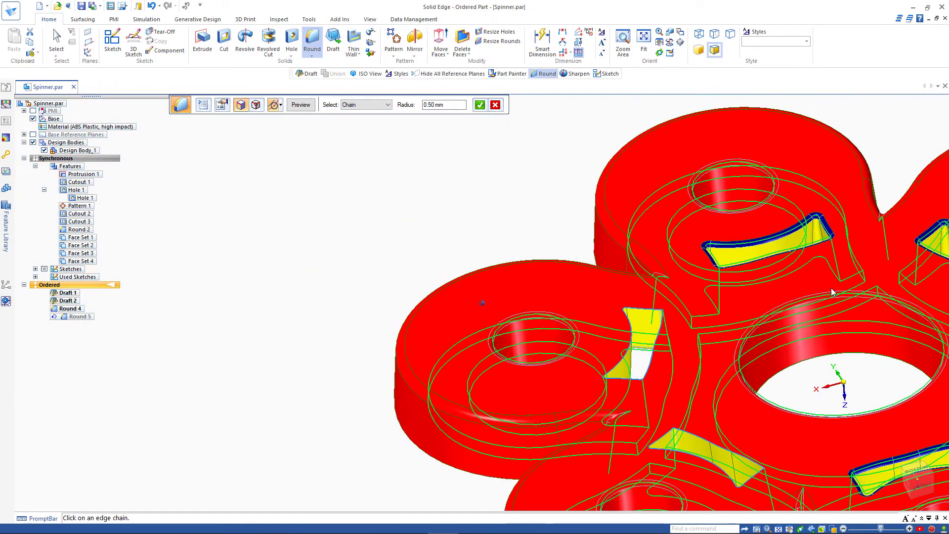
{"action": "middle_click_drag", "start_coordinate": [831, 287], "coordinate": [643, 272]}
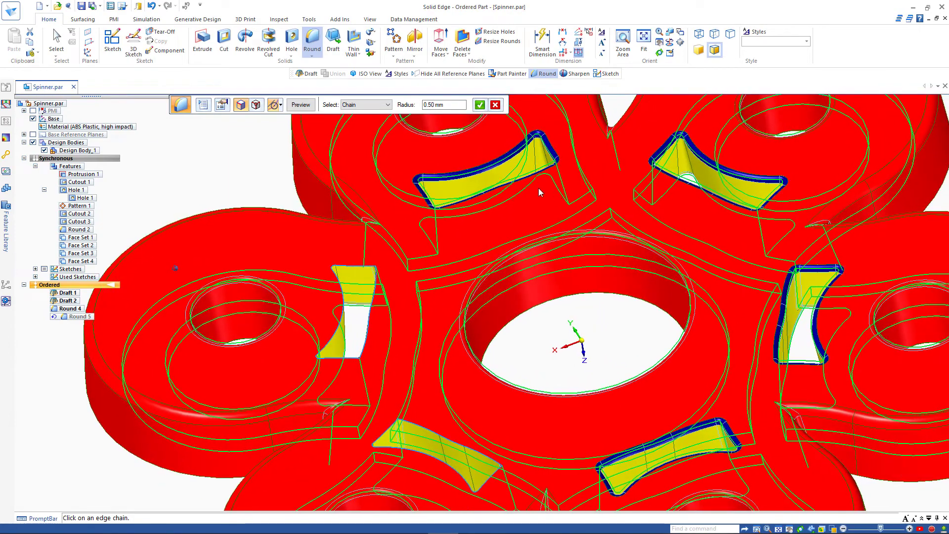
{"action": "left_click", "coordinate": [437, 182]}
{"action": "left_click", "coordinate": [551, 155]}
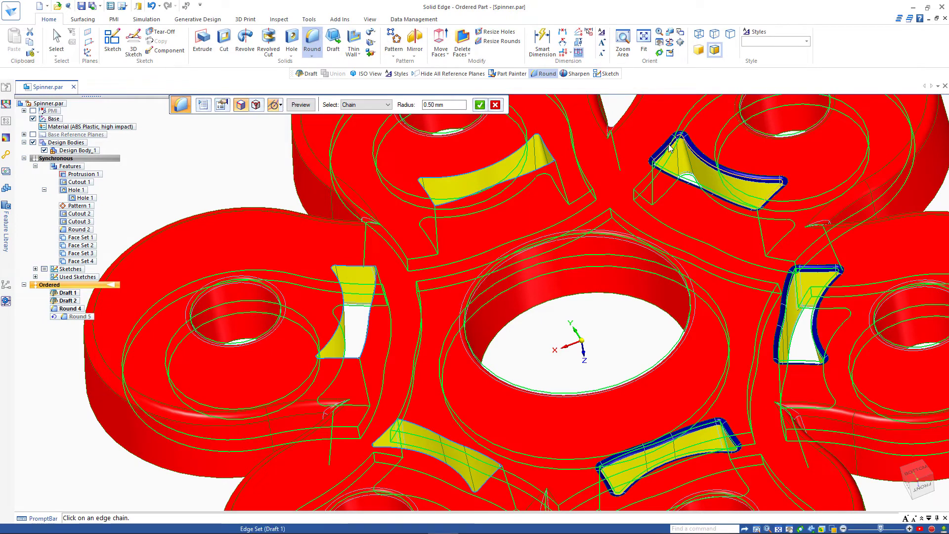
{"action": "left_click", "coordinate": [658, 161]}
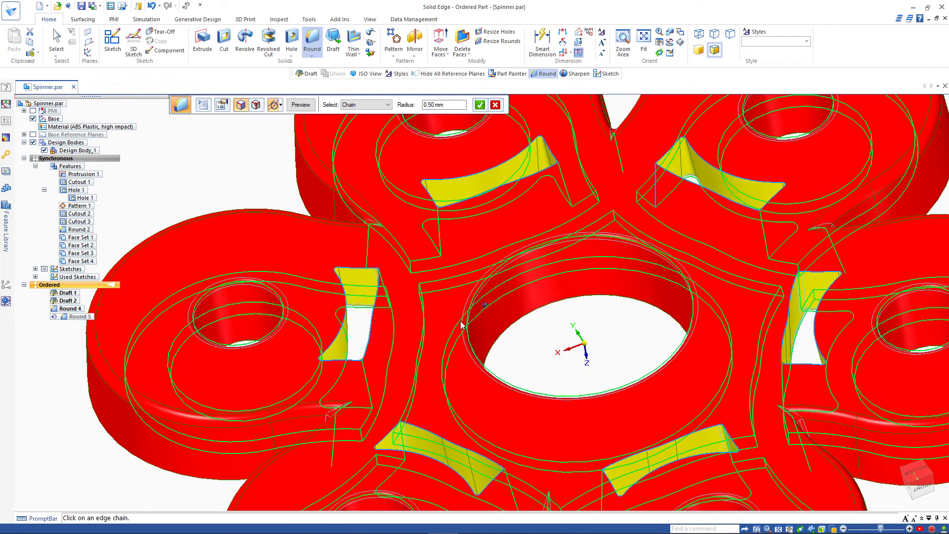
{"action": "scroll", "coordinate": [473, 323], "scroll_direction": "up", "scroll_amount": 5}
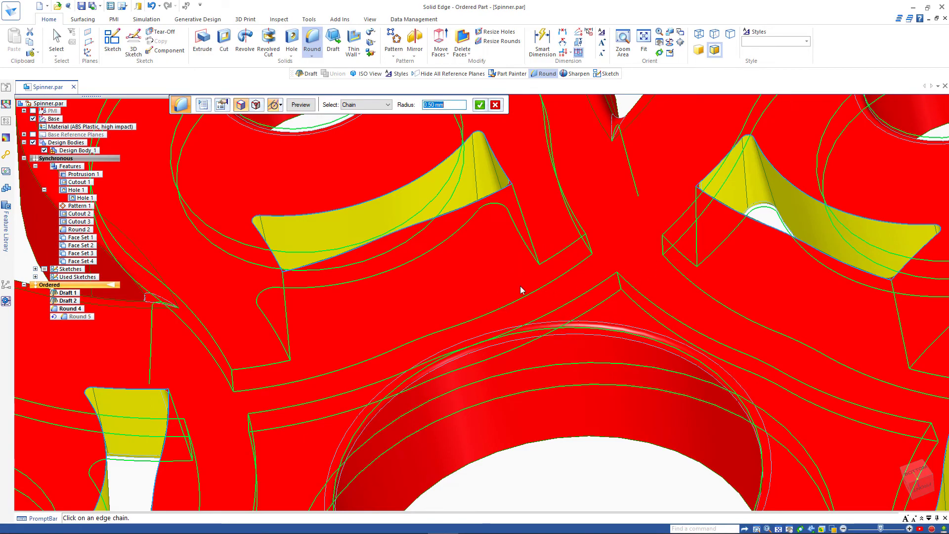
{"action": "scroll", "coordinate": [491, 311], "scroll_direction": "down", "scroll_amount": 3}
{"action": "scroll", "coordinate": [491, 310], "scroll_direction": "down", "scroll_amount": 6}
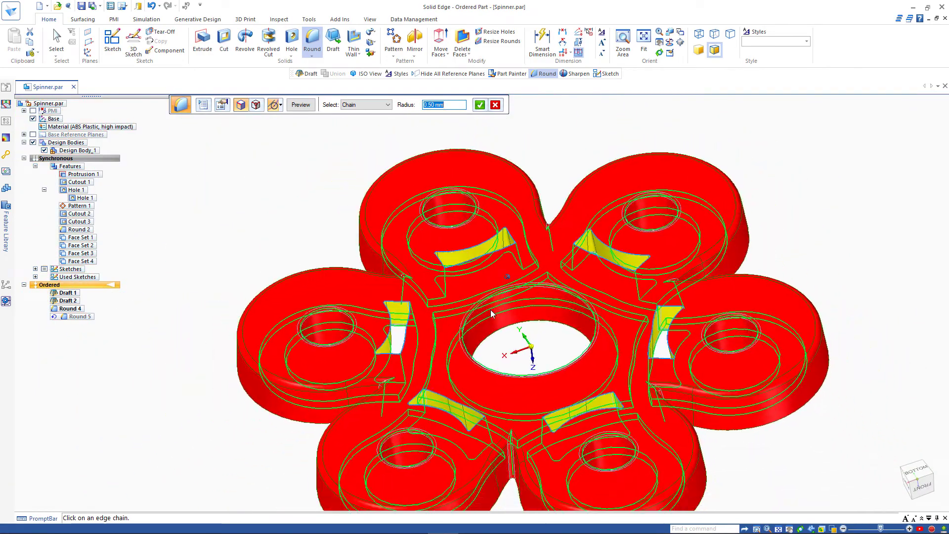
{"action": "left_click", "coordinate": [300, 105]}
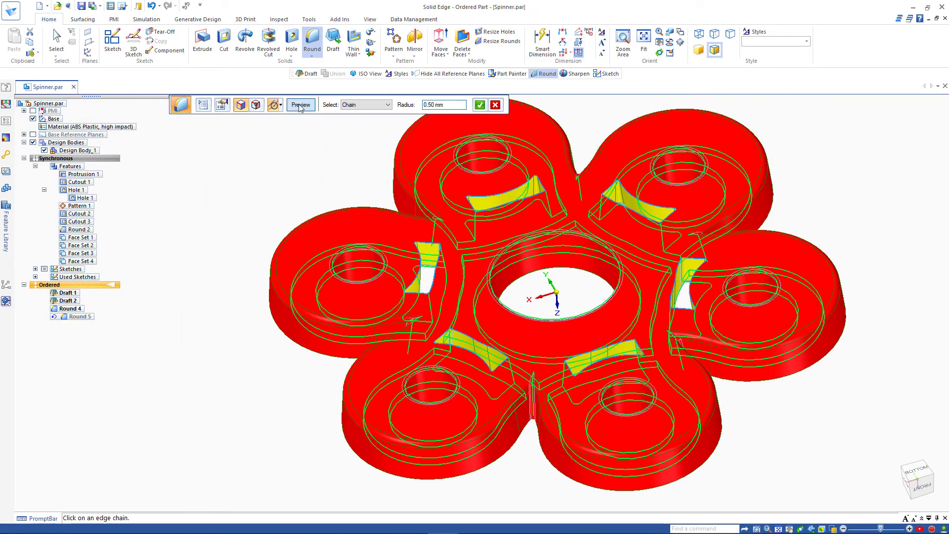
{"action": "left_click", "coordinate": [299, 108]}
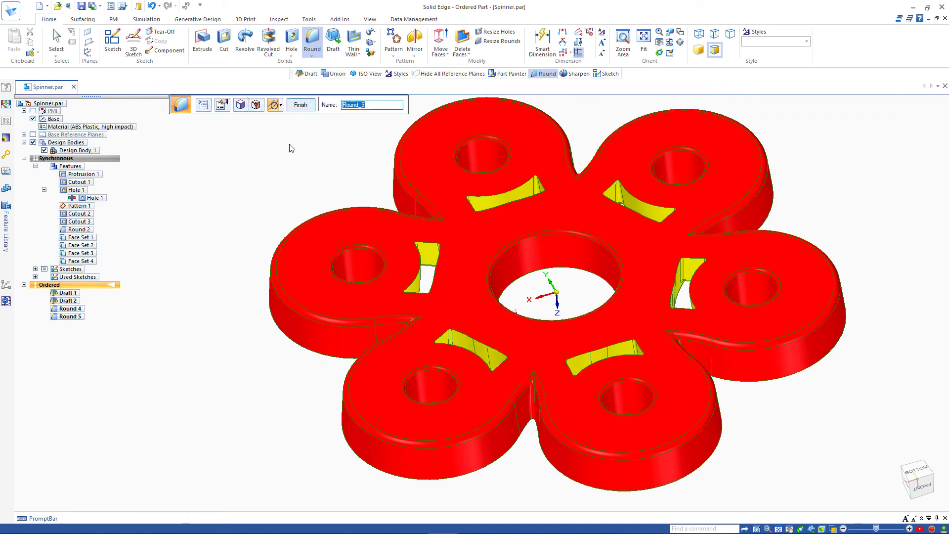